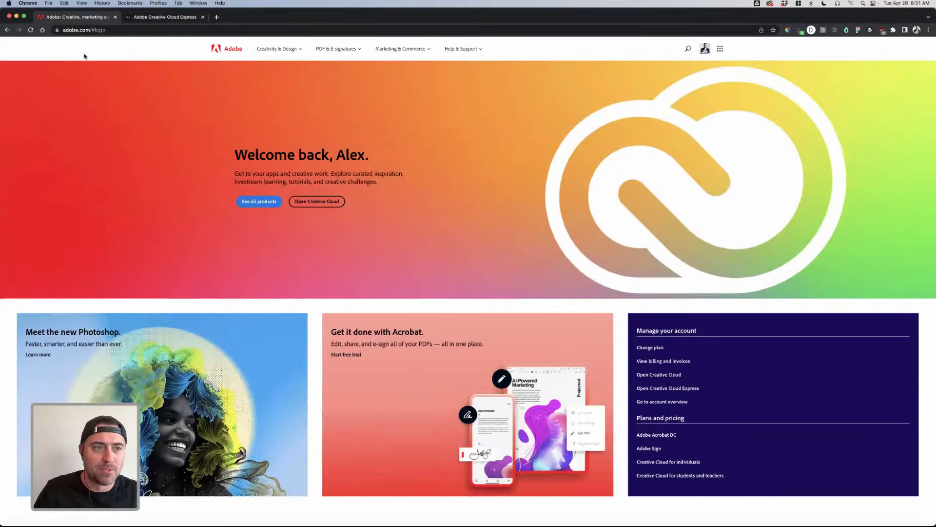
# - Go back to the Adobe Express flyer maker page and look through its customizable flyer templates
pyautogui.click(8, 30)
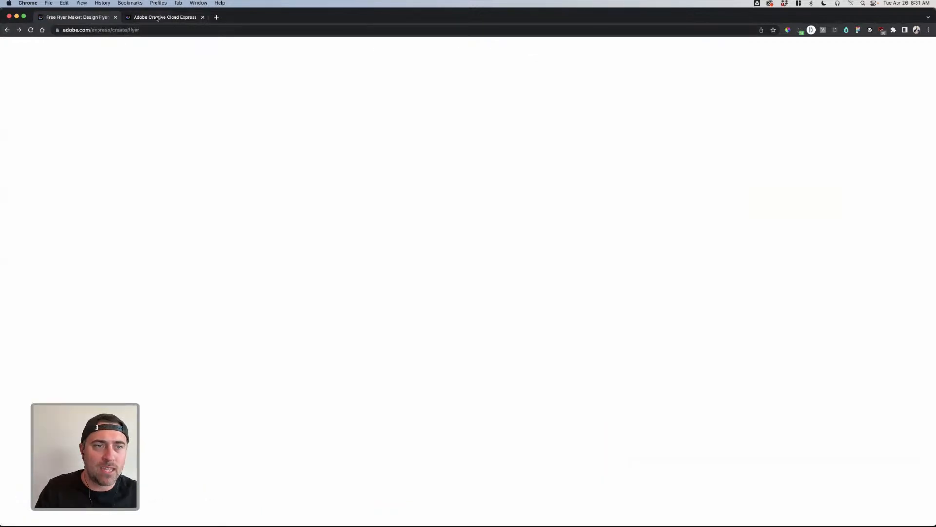
pyautogui.click(157, 18)
pyautogui.click(102, 19)
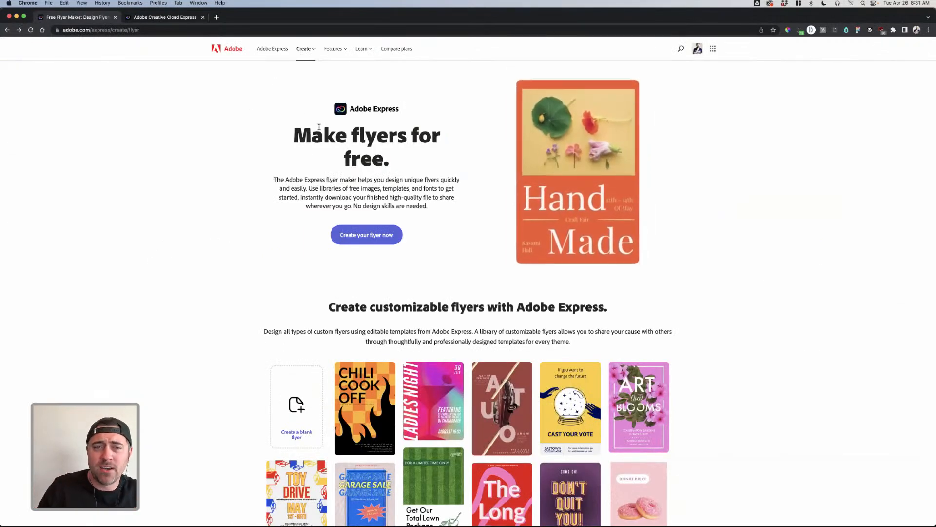
pyautogui.moveTo(308, 132); pyautogui.dragTo(410, 154)
pyautogui.click(410, 156)
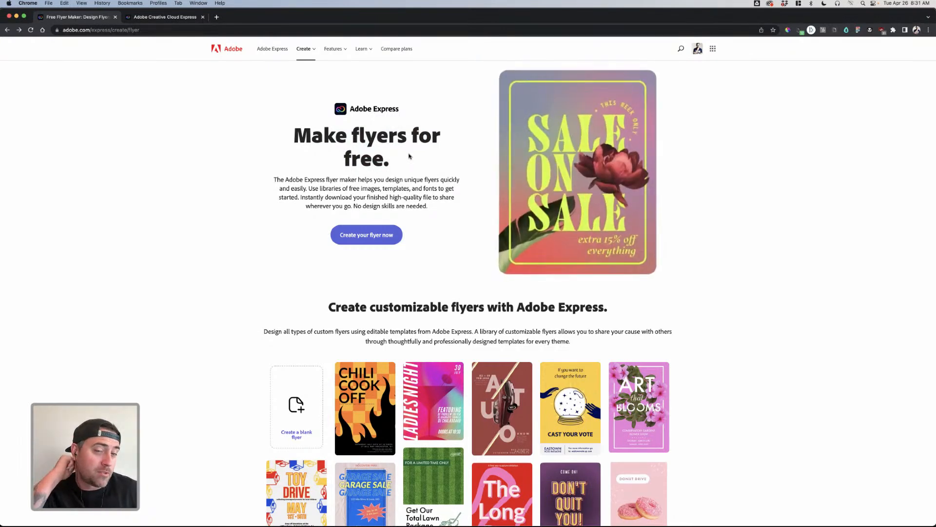
pyautogui.scroll(-5, 410, 156)
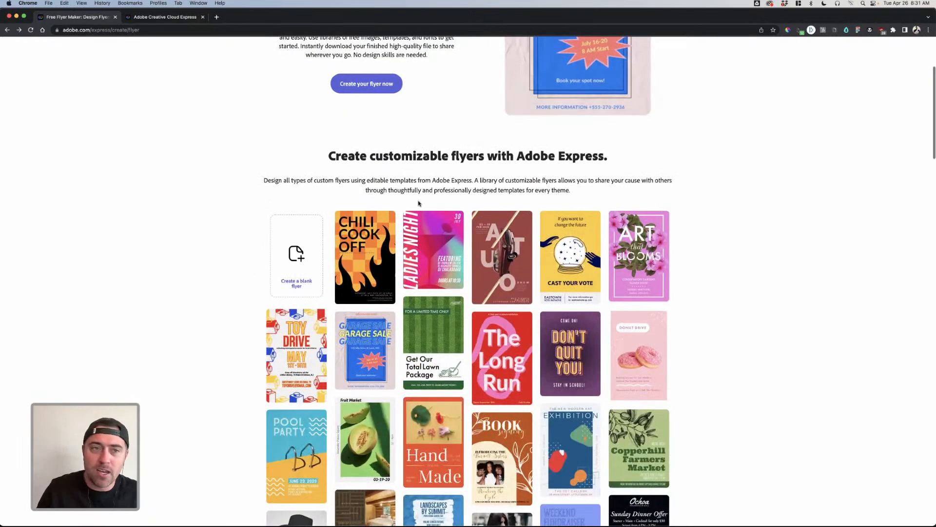
pyautogui.scroll(-3, 419, 203)
pyautogui.scroll(-3, 419, 203)
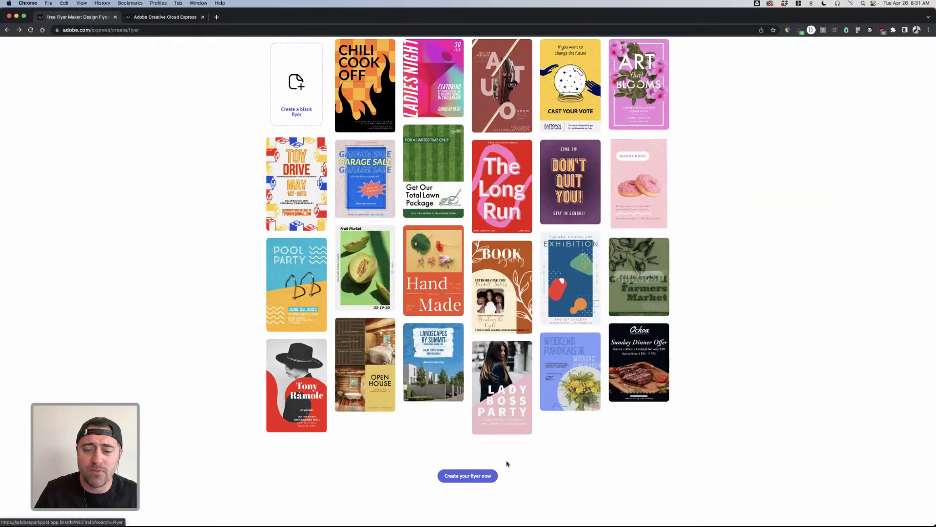
pyautogui.scroll(-2, 542, 452)
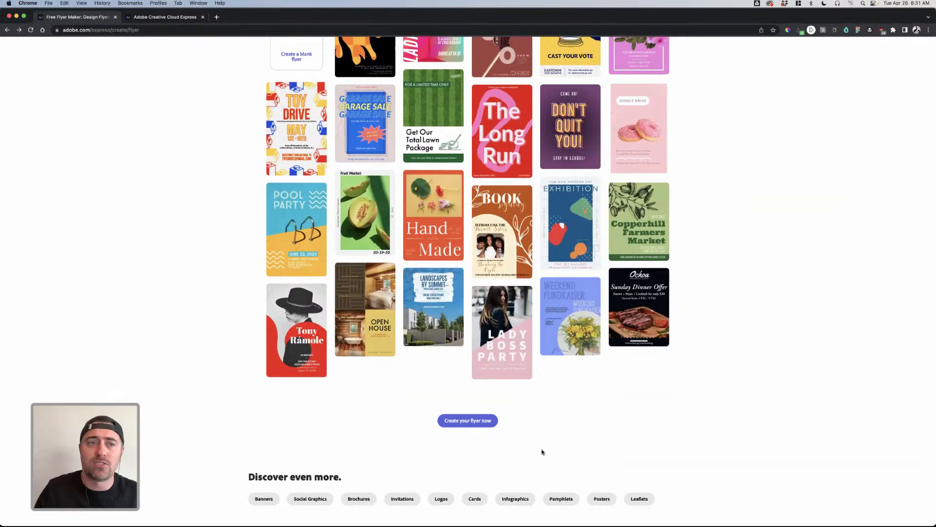
# - Switch to the Creative Cloud Express home page and review its project types, quick actions and template categories
pyautogui.click(164, 20)
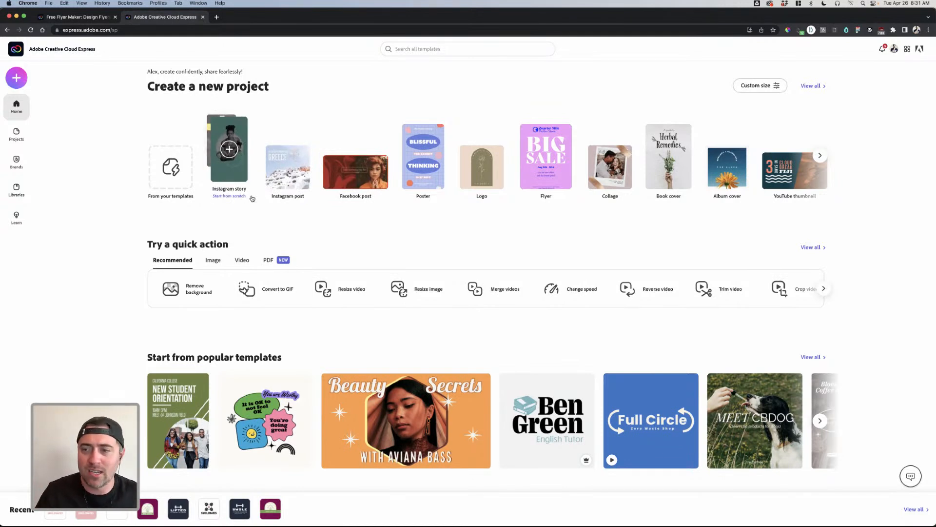
pyautogui.click(821, 155)
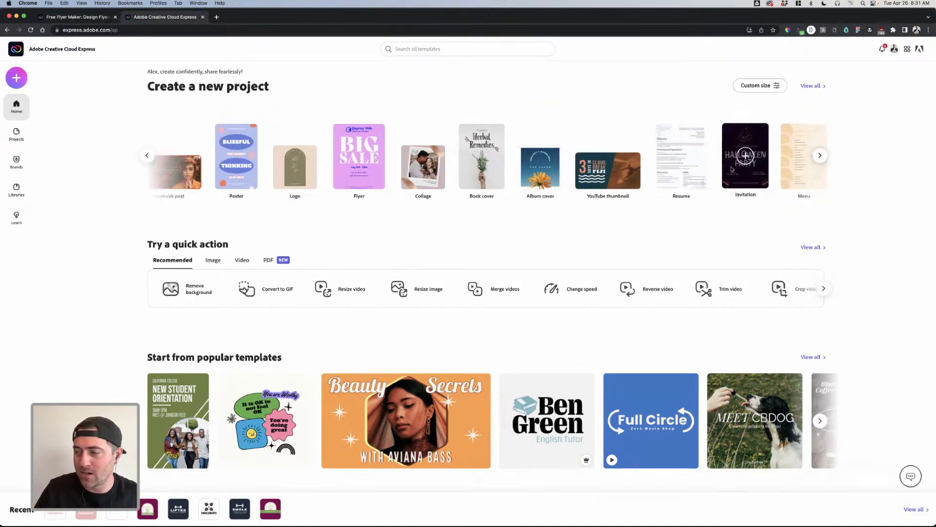
pyautogui.scroll(-2, 566, 232)
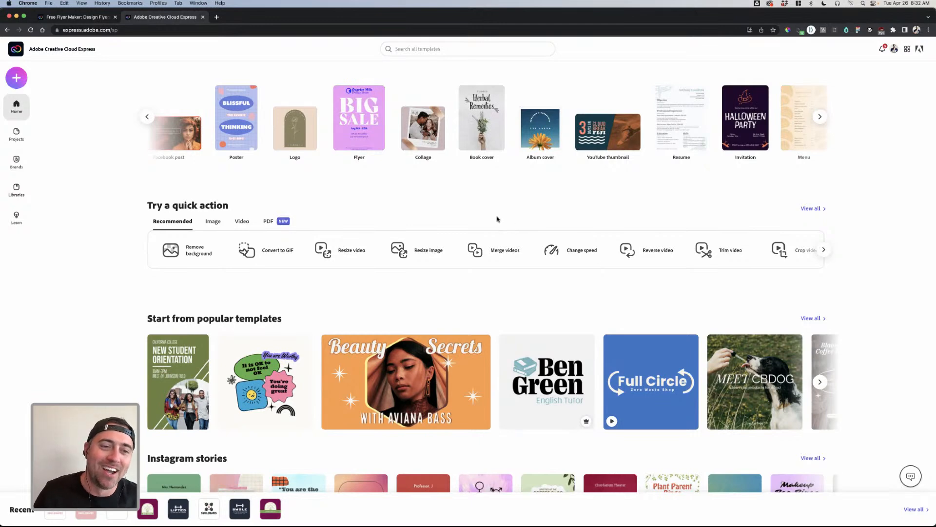
pyautogui.scroll(-8, 498, 217)
pyautogui.scroll(3, 498, 162)
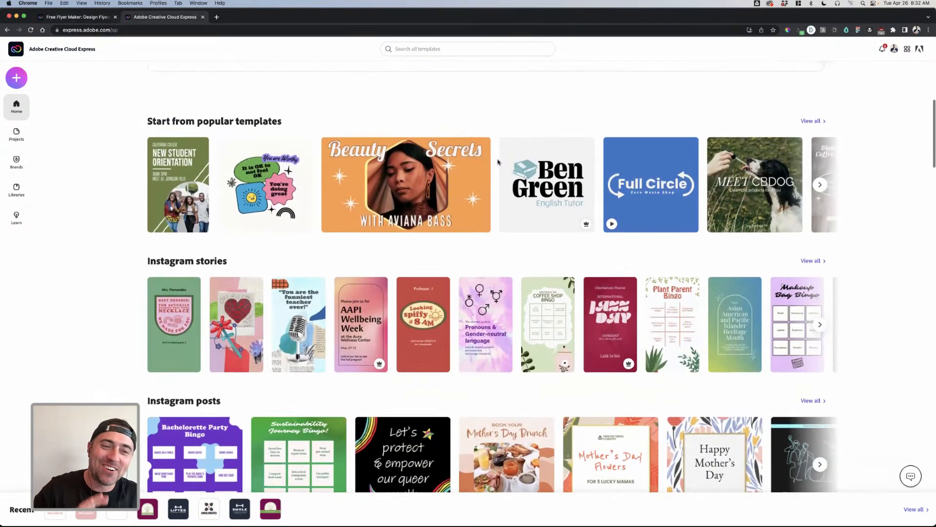
pyautogui.scroll(-1, 214, 214)
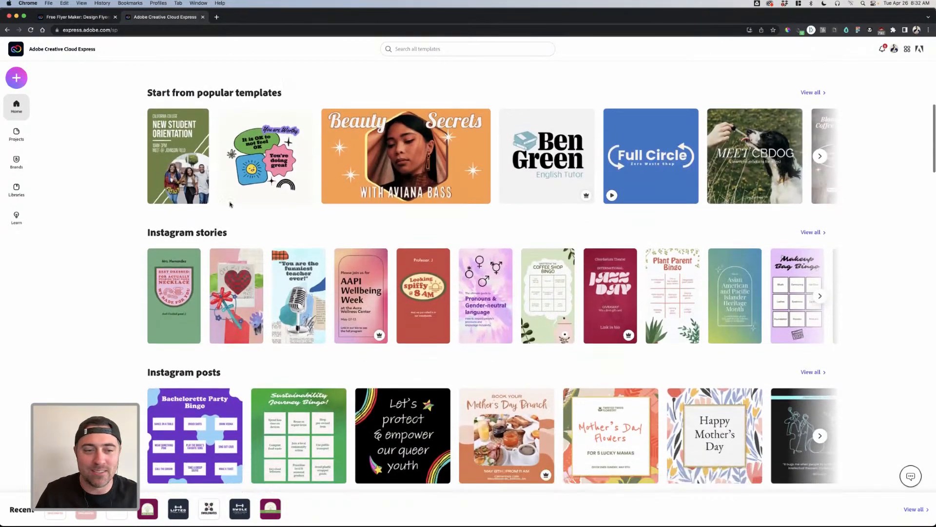
pyautogui.scroll(-5, 214, 214)
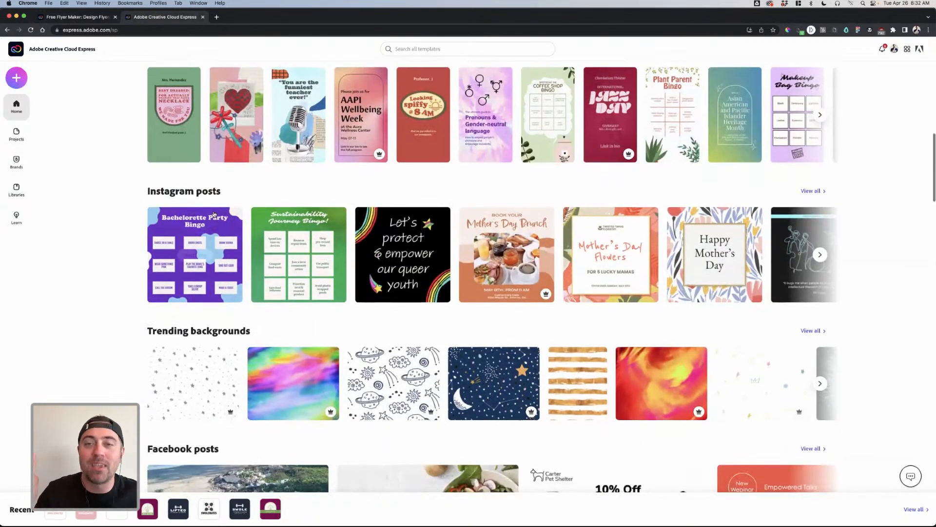
pyautogui.moveTo(213, 215)
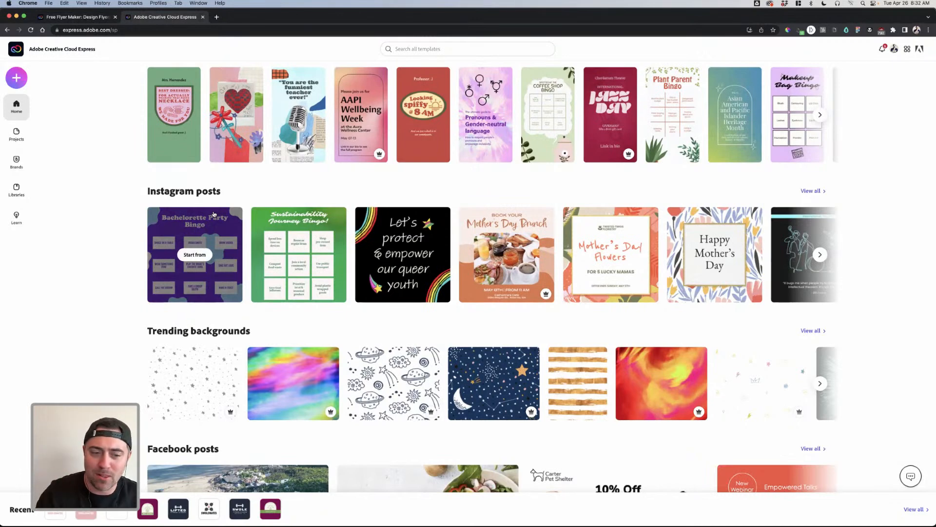
pyautogui.scroll(10, 134, 209)
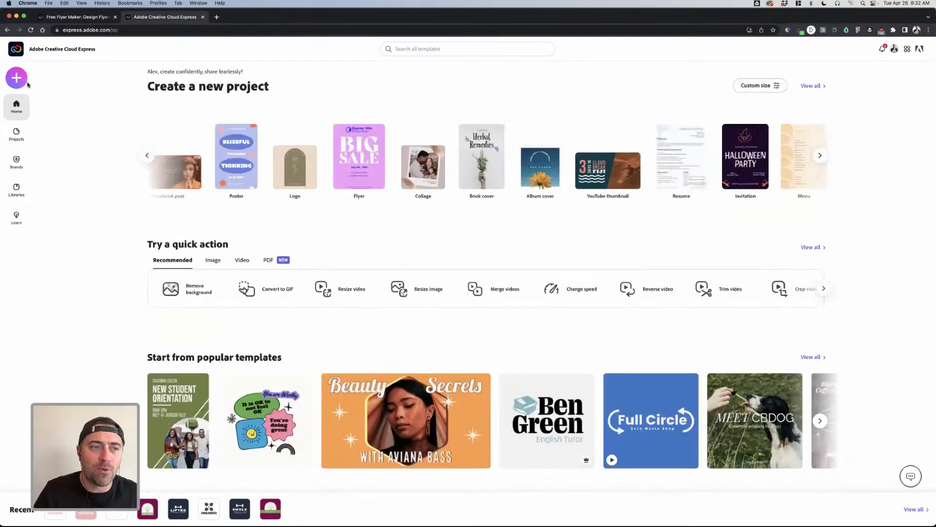
# - Review the options for creating new projects and quick actions, and view the list of saved brands
pyautogui.click(19, 79)
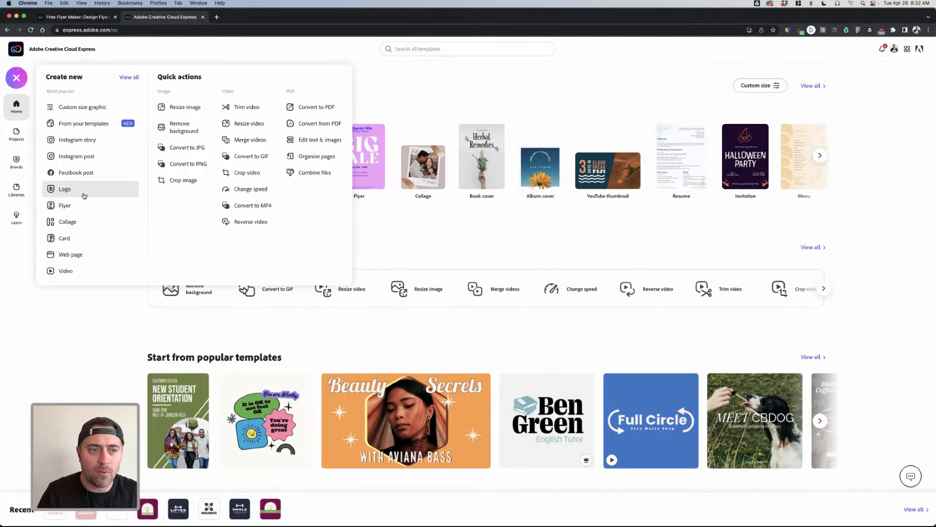
pyautogui.click(357, 109)
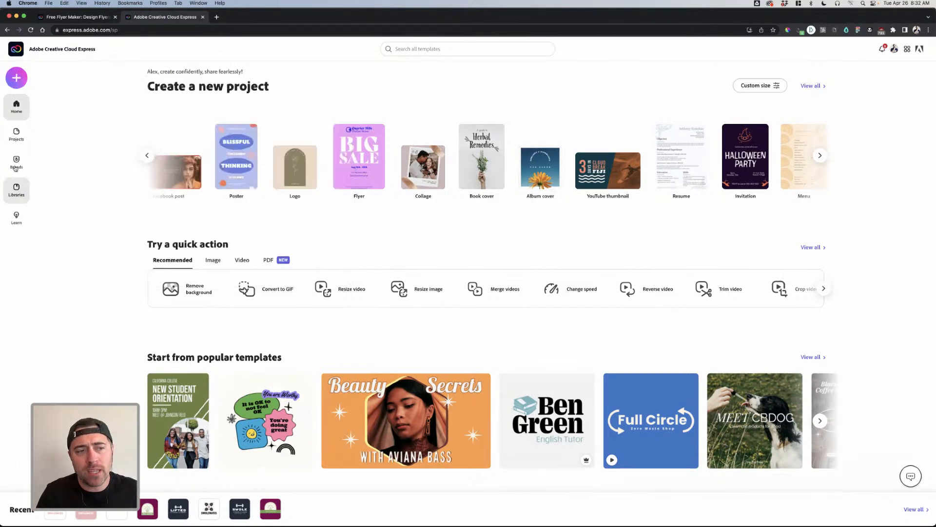
pyautogui.click(16, 163)
pyautogui.moveTo(299, 149)
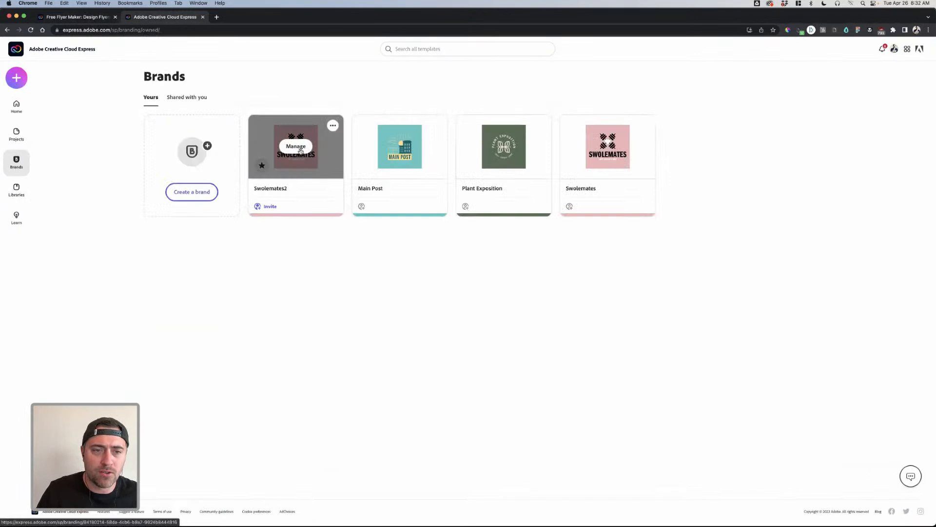
# - Open the Swolemates2 project from the saved projects to view its logo design
pyautogui.click(16, 106)
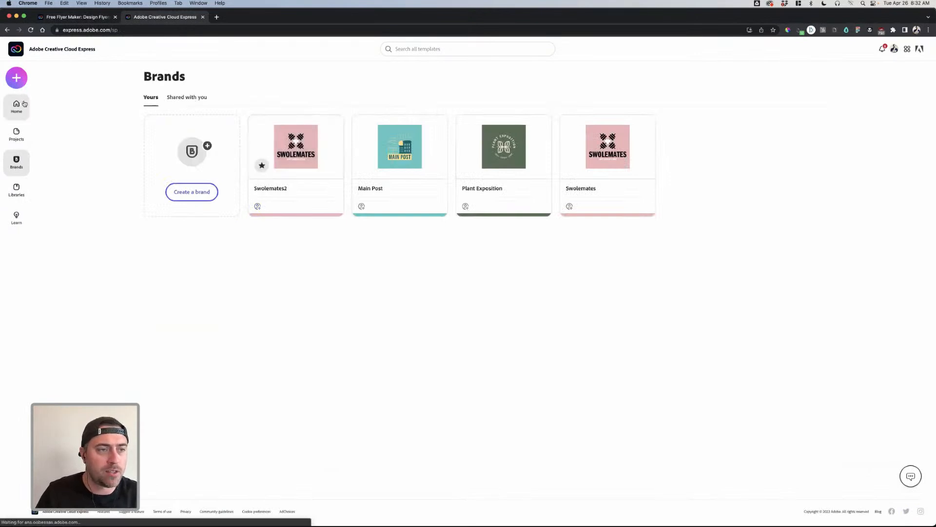
pyautogui.click(16, 134)
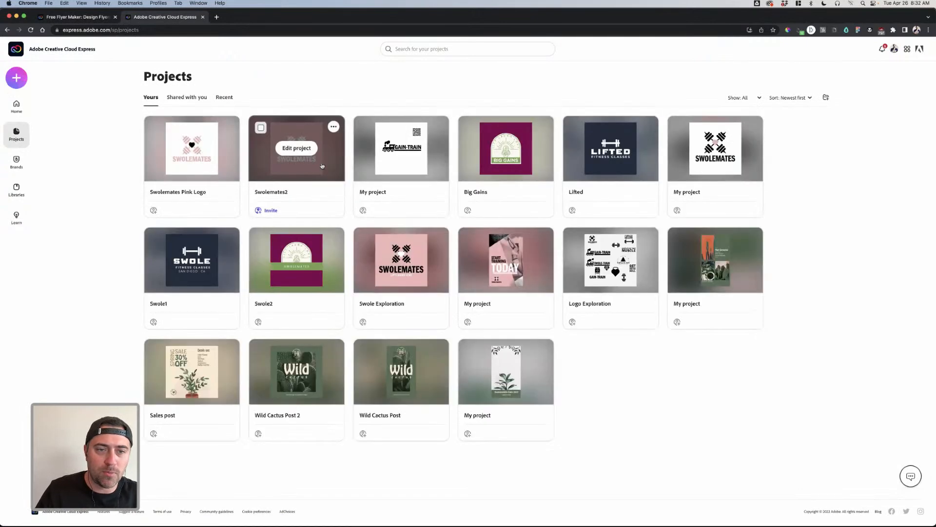
pyautogui.click(306, 163)
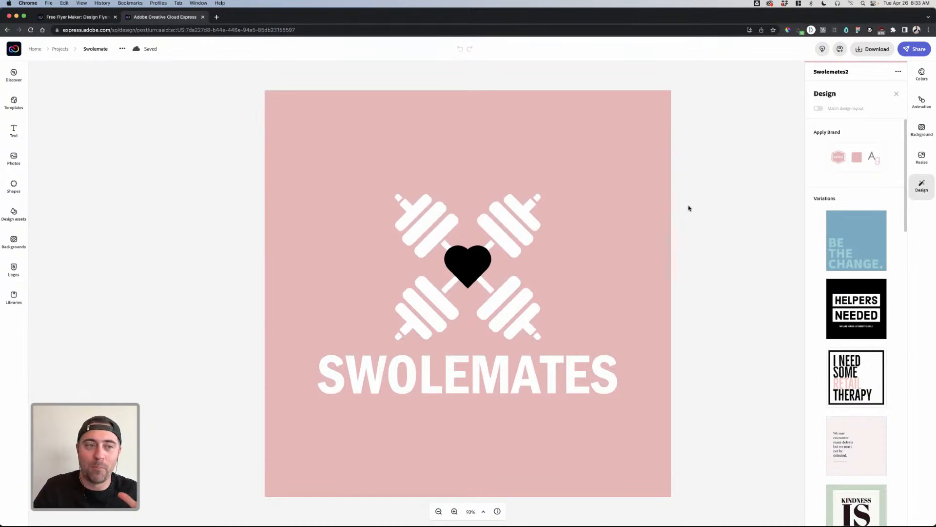
# - Leave the logo project and open the Swolemates2 brand for managing
pyautogui.click(35, 53)
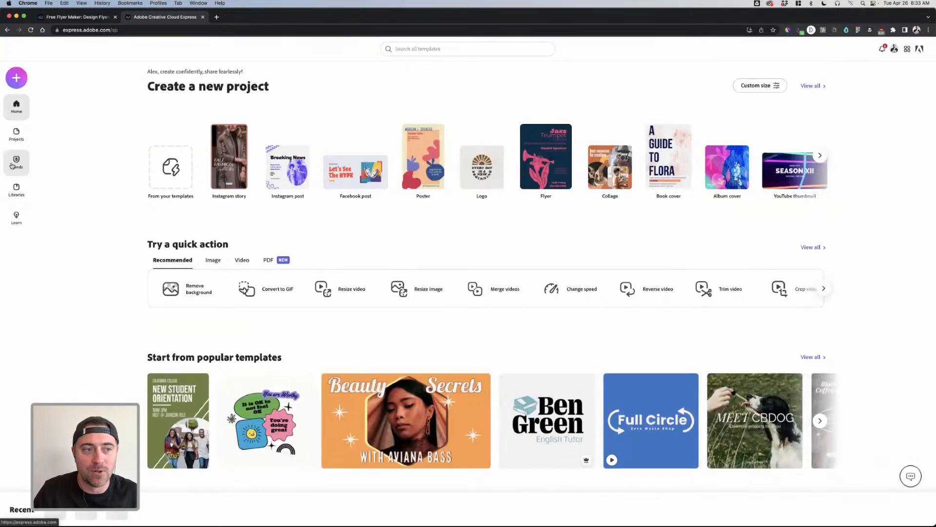
pyautogui.click(16, 162)
pyautogui.moveTo(300, 149)
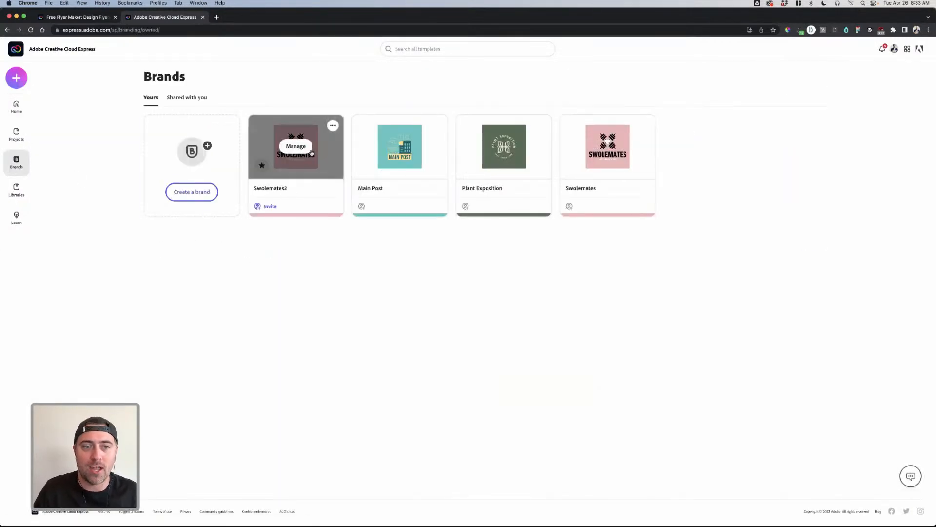
pyautogui.click(303, 150)
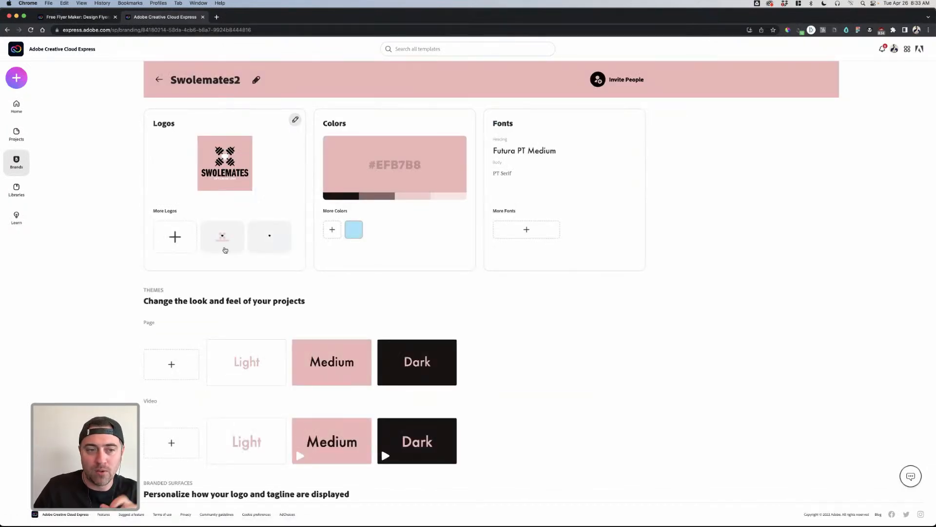
# - Review the Swolemates2 brand's logos, themes and branded surfaces
pyautogui.click(183, 240)
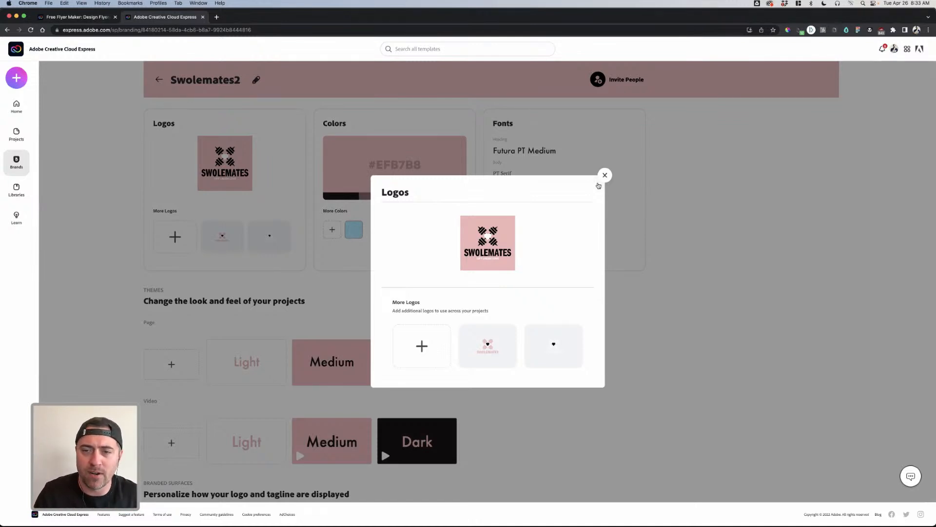
pyautogui.click(603, 177)
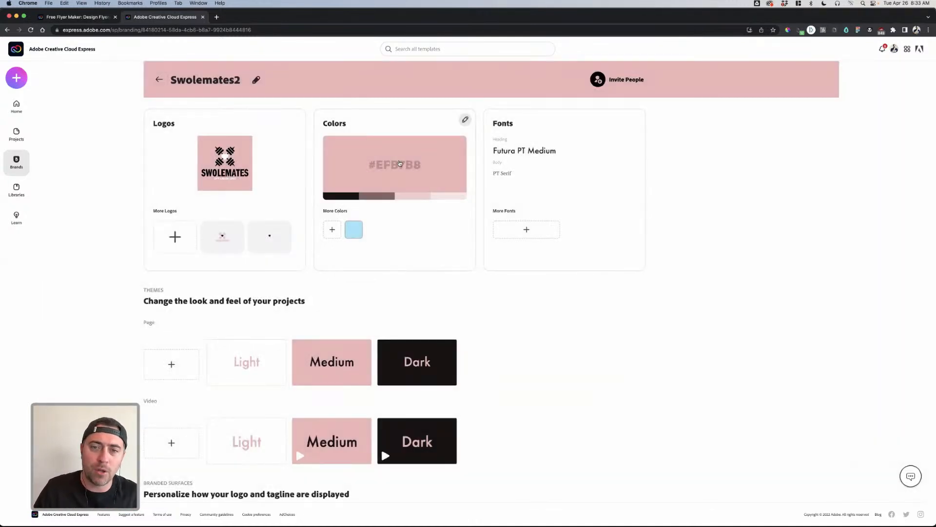
pyautogui.scroll(-3, 497, 199)
pyautogui.moveTo(416, 274)
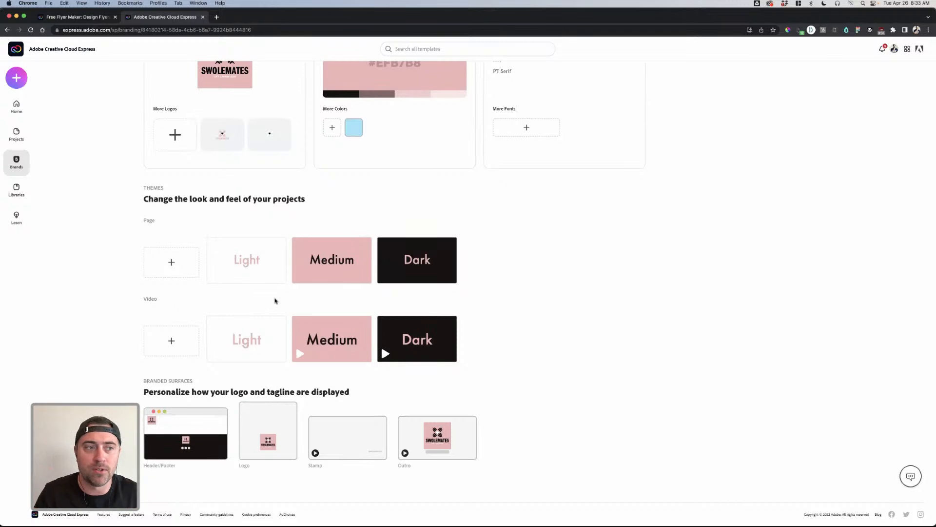
# - Start a new flyer project and search the flyer templates for "workout"
pyautogui.click(24, 79)
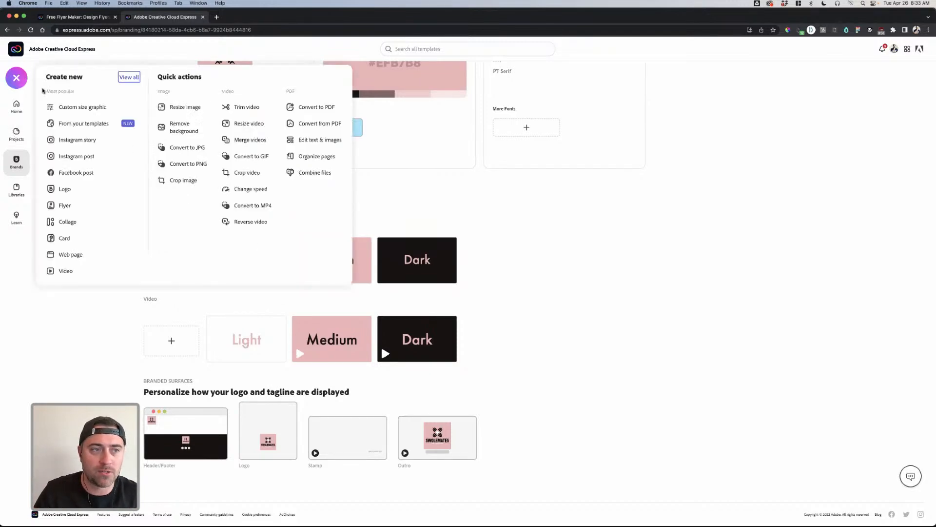
pyautogui.click(72, 209)
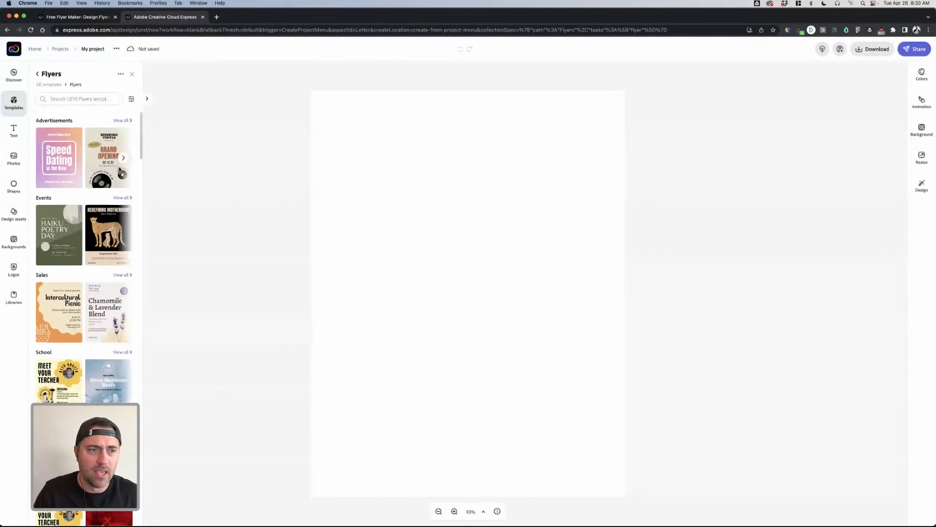
pyautogui.scroll(-5, 105, 210)
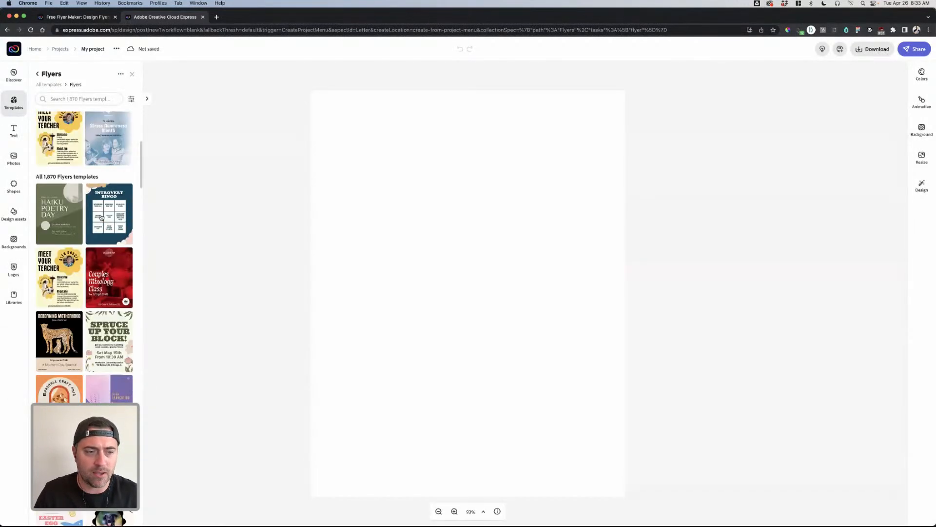
pyautogui.click(87, 94)
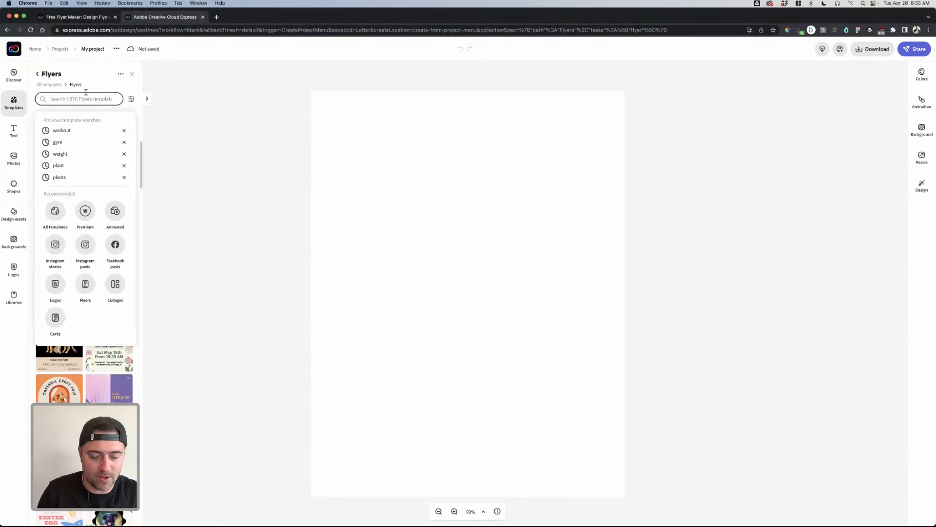
pyautogui.click(68, 130)
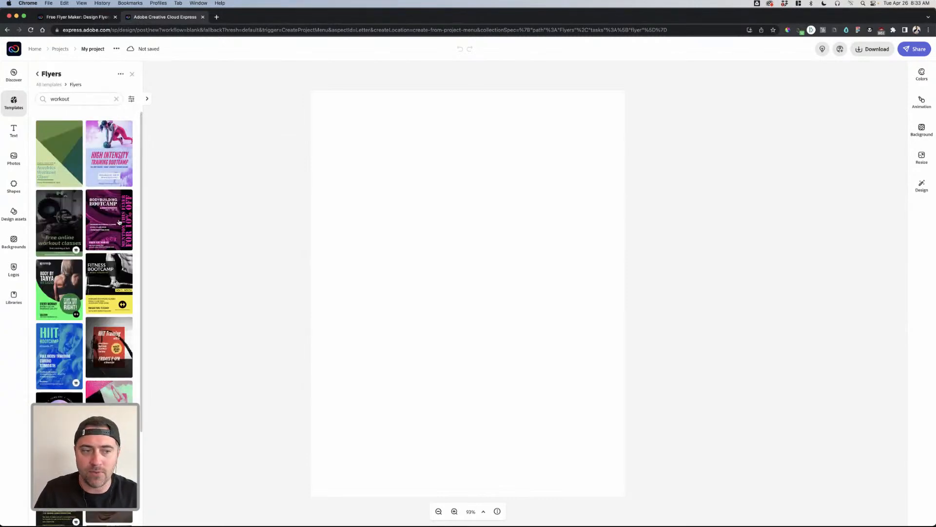
# - Apply the pink and black "START TRAINING TODAY" template to the blank flyer
pyautogui.scroll(-1, 103, 221)
pyautogui.scroll(-5, 104, 221)
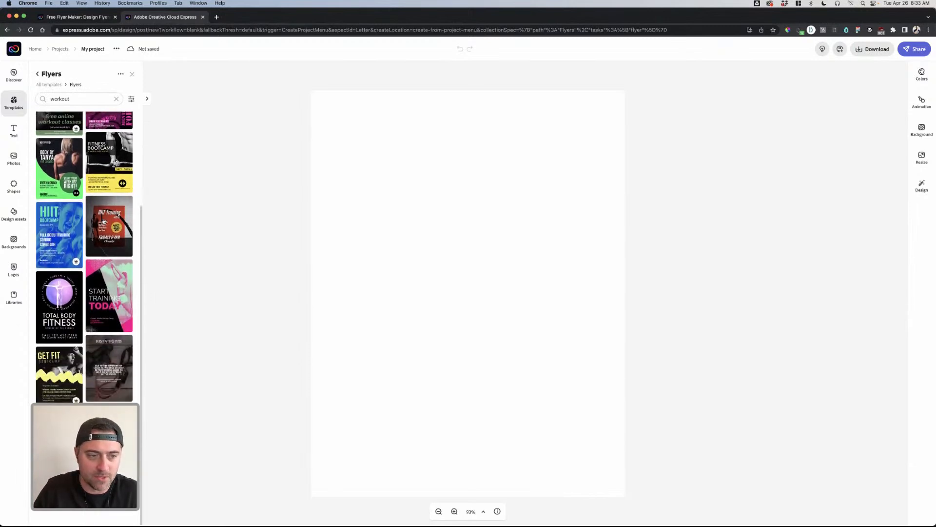
pyautogui.click(117, 276)
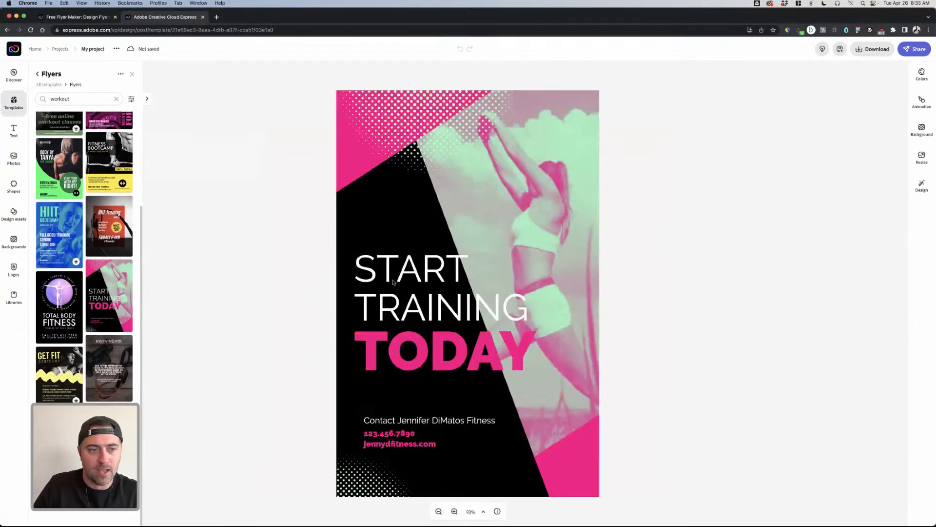
pyautogui.click(644, 203)
pyautogui.click(459, 148)
pyautogui.click(707, 181)
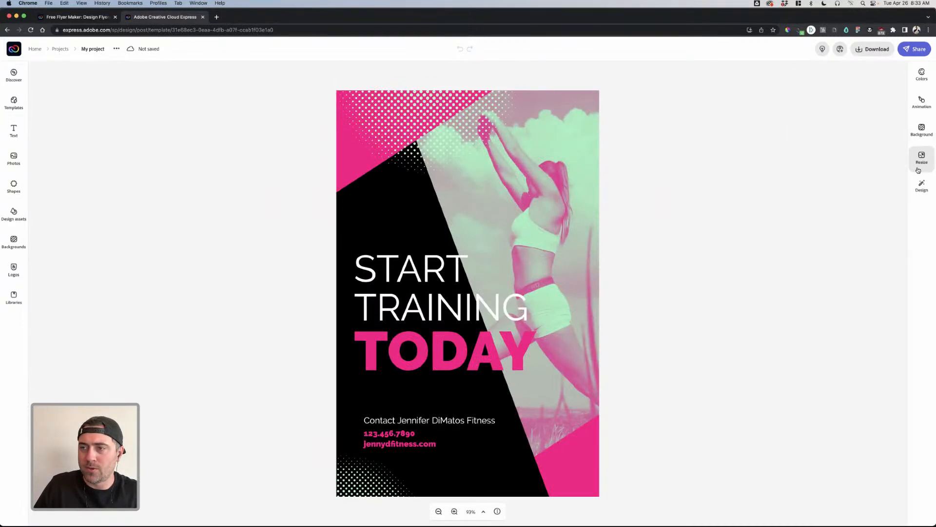
# - Apply the Swolemates2 brand to the flyer and remove the logo it places over the photo
pyautogui.click(922, 189)
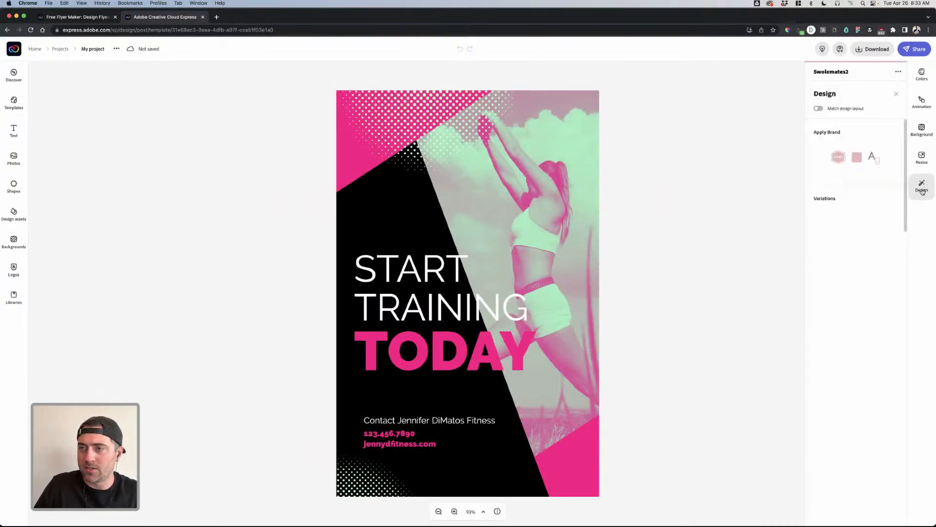
pyautogui.click(858, 157)
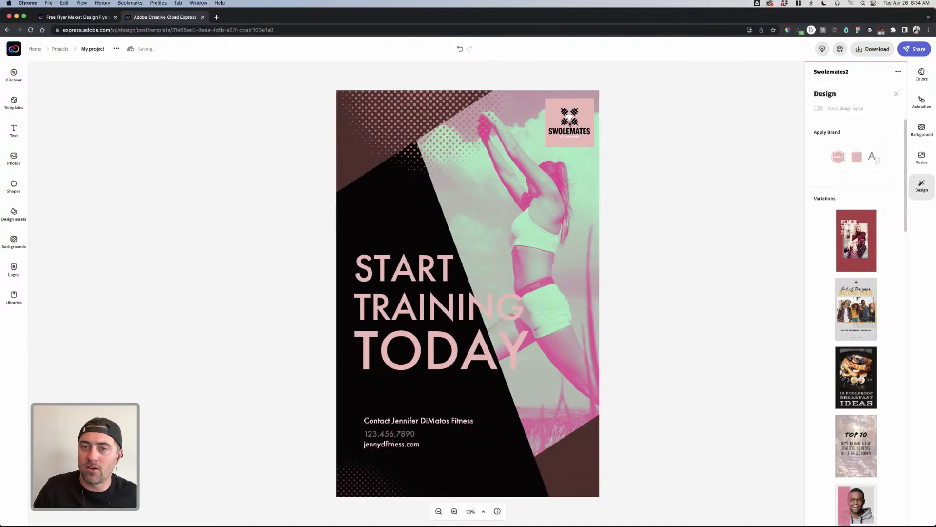
pyautogui.click(572, 124)
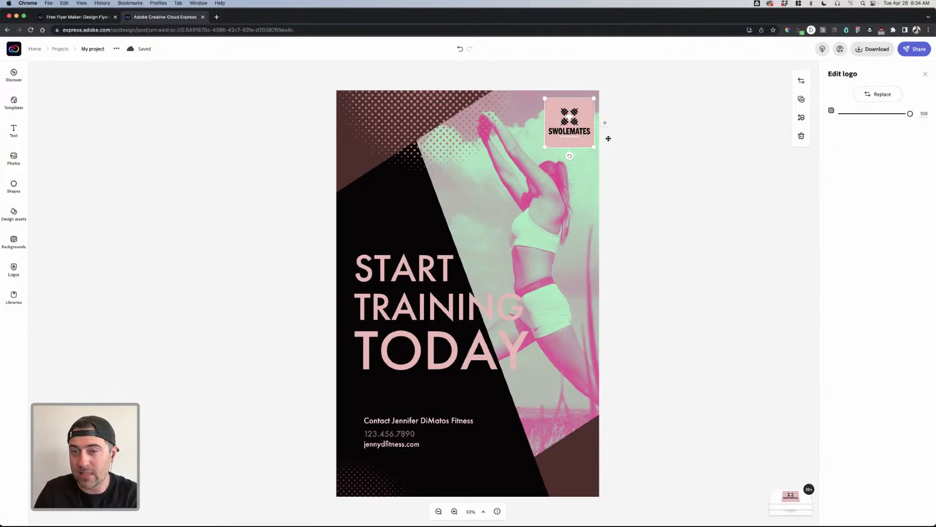
pyautogui.click(615, 294)
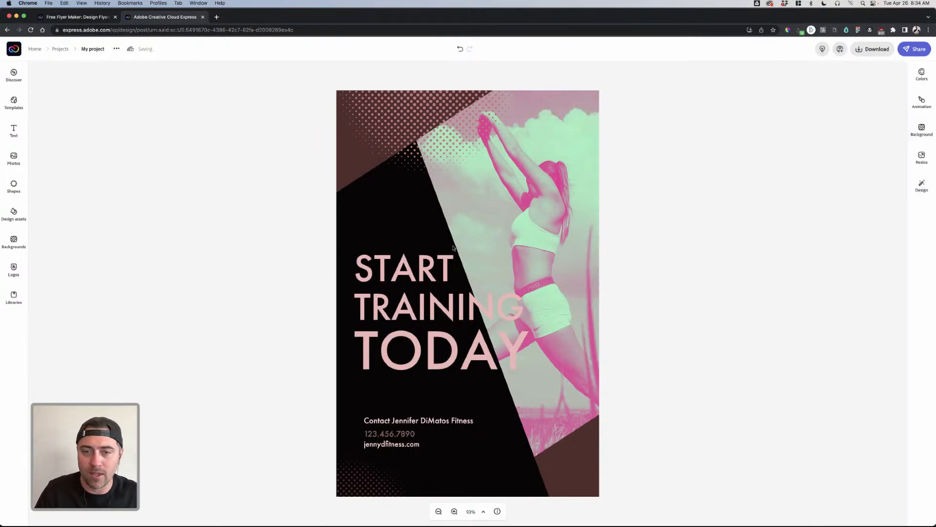
# - Start replacing the flyer's duotone background photo and search the stock photos for "workout"
pyautogui.click(526, 231)
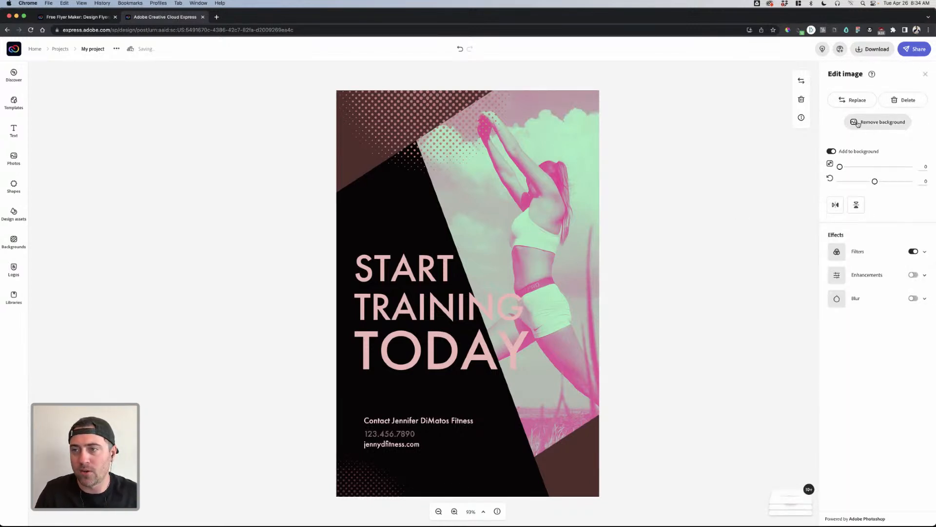
pyautogui.click(844, 101)
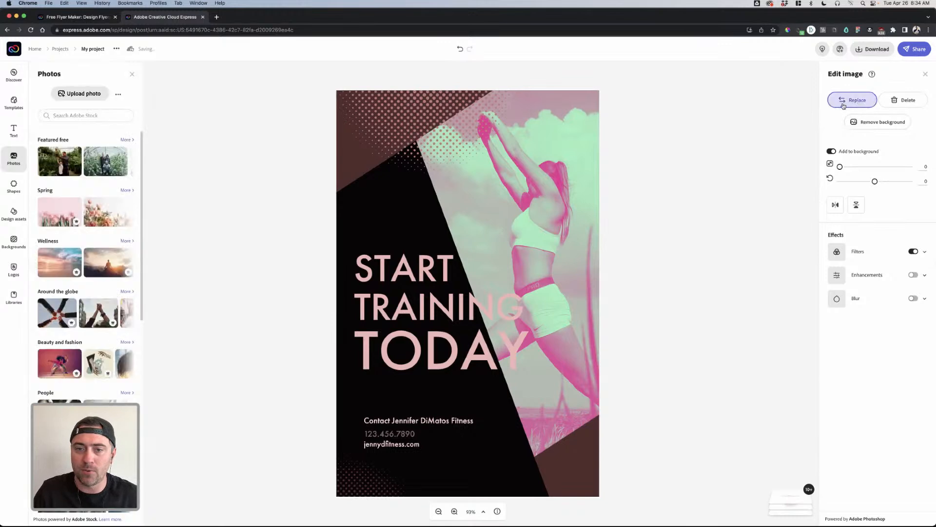
pyautogui.click(73, 116)
pyautogui.write('w')
pyautogui.write('outStretch')
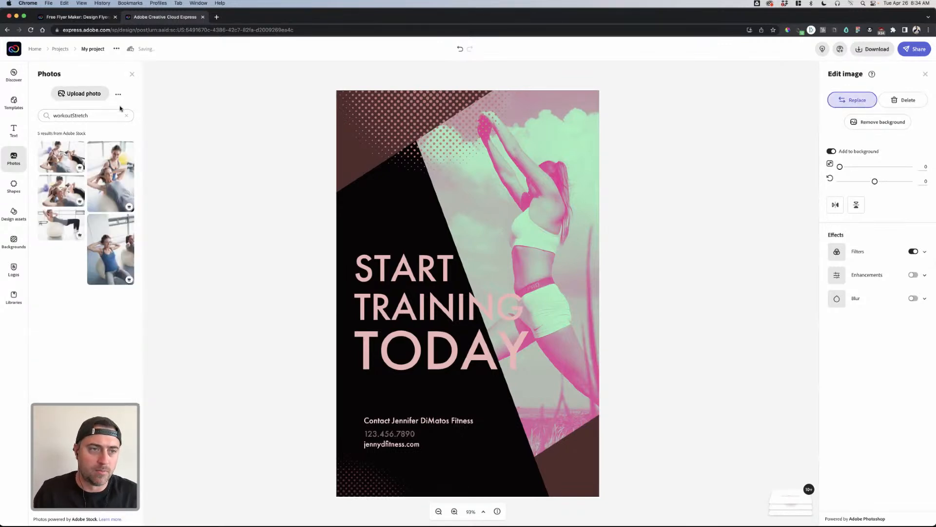
pyautogui.click(127, 115)
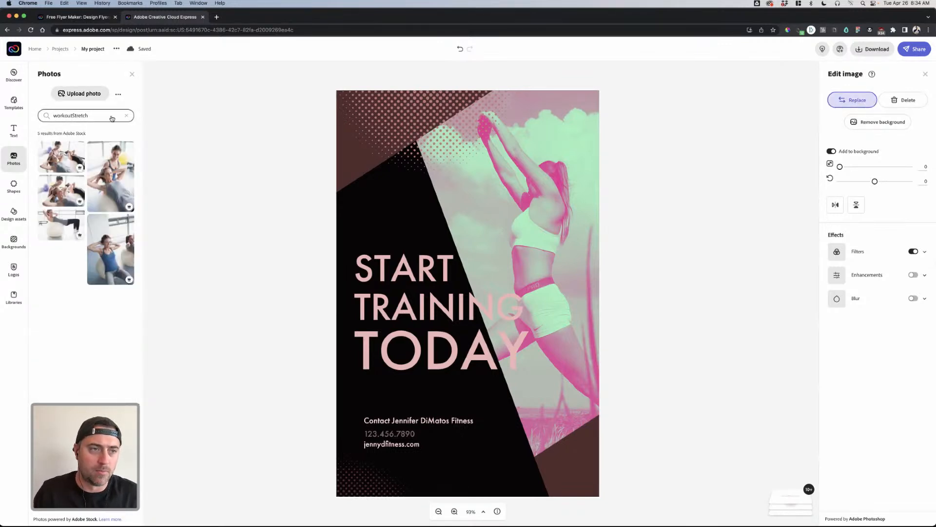
pyautogui.write('wor')
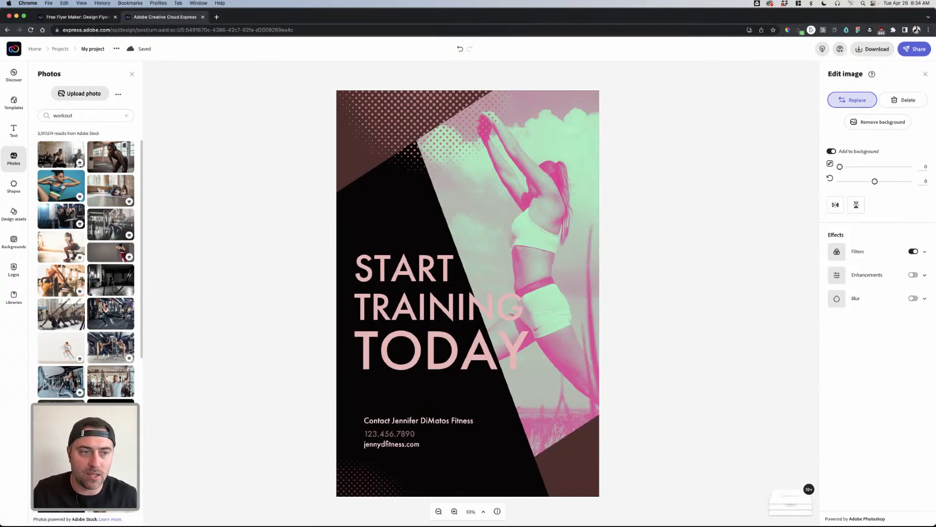
# - Swap in the photo of the woman stretching against a blue background, with scale 1 and rotation 14
pyautogui.click(63, 187)
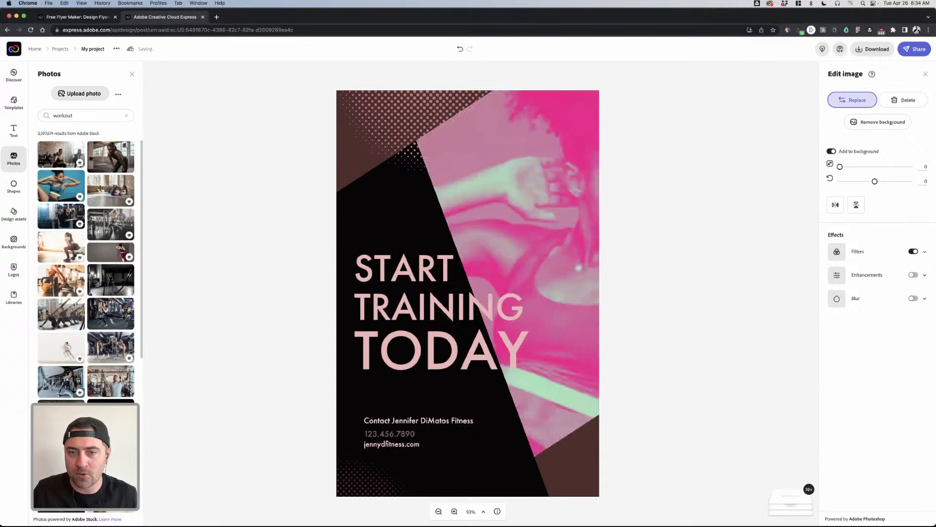
pyautogui.moveTo(841, 166); pyautogui.dragTo(786, 169)
pyautogui.moveTo(875, 181)
pyautogui.mouseDown()
pyautogui.moveTo(867, 182)
pyautogui.moveTo(877, 182)
pyautogui.mouseUp()
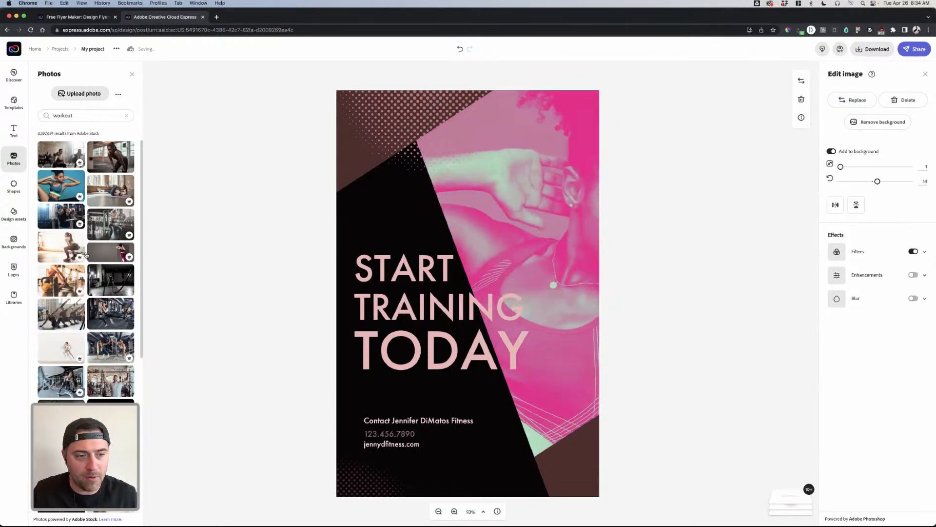
# - Add the stock photo of the man squatting with a medicine ball over the headline and enlarge it
pyautogui.scroll(-5, 107, 307)
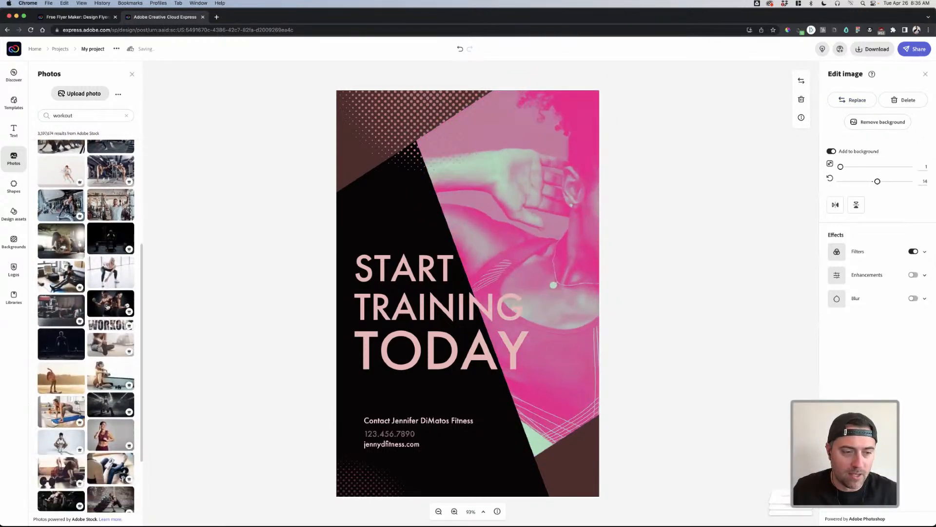
pyautogui.scroll(-2, 108, 306)
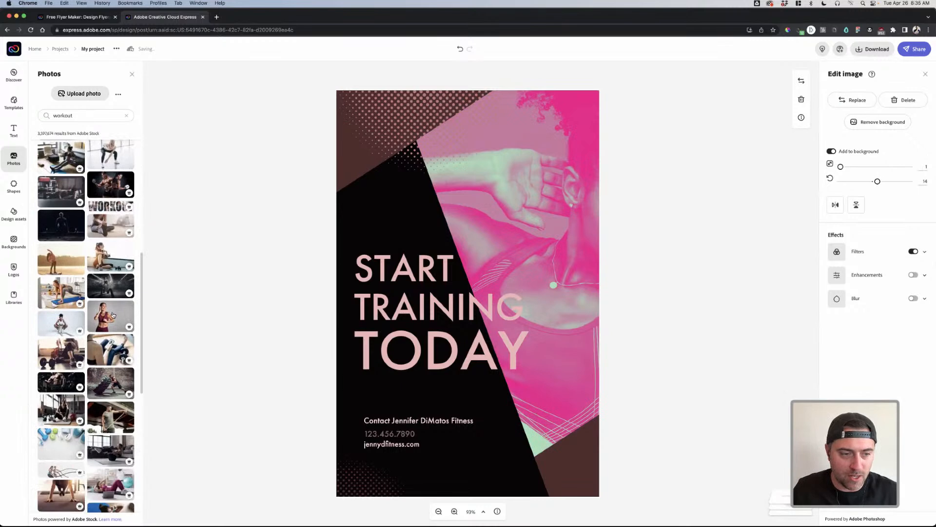
pyautogui.scroll(-3, 107, 335)
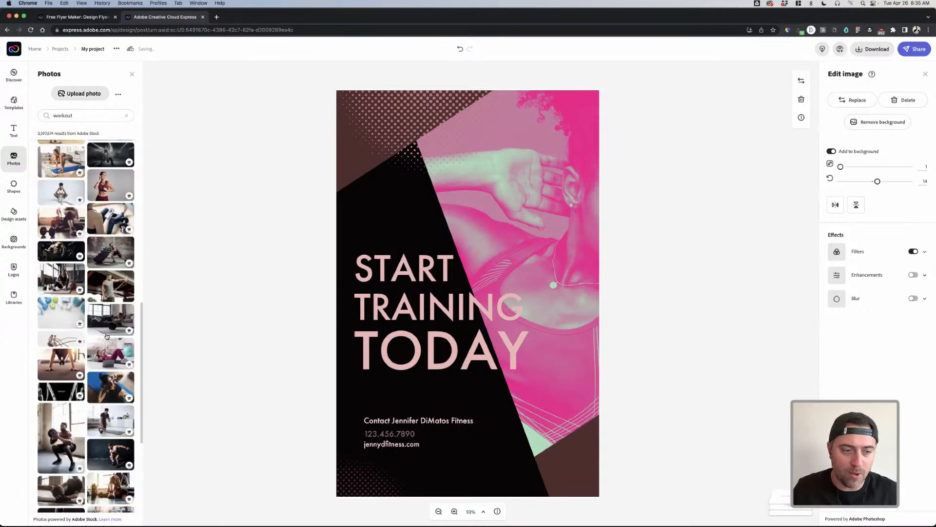
pyautogui.scroll(-3, 111, 337)
pyautogui.click(73, 302)
pyautogui.click(393, 306)
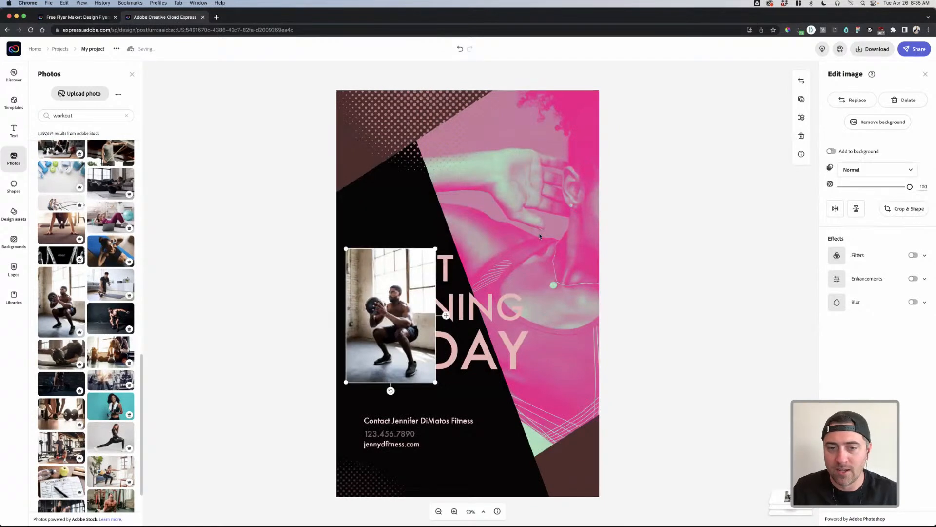
pyautogui.moveTo(435, 249); pyautogui.dragTo(464, 207)
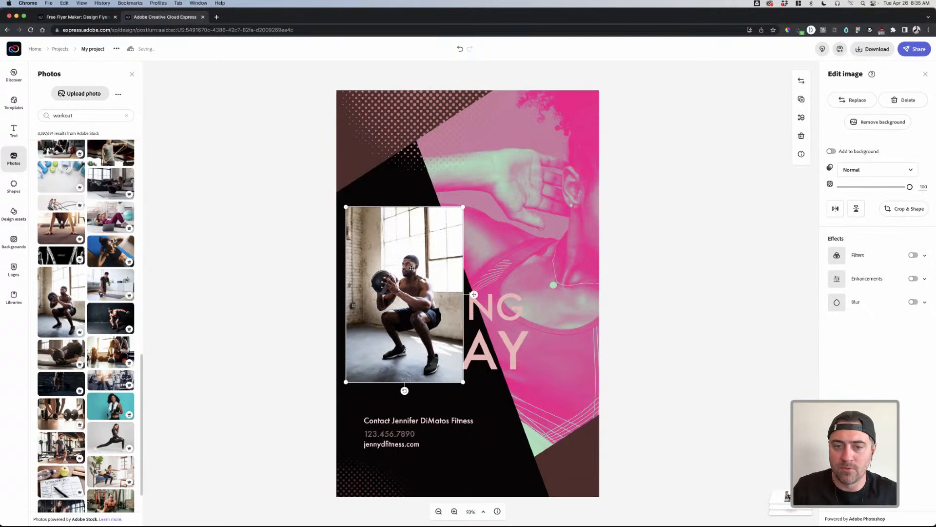
# - Recolor the background photo's Duotone filter with the Swolemates2 pink for shadows and light blue for highlights
pyautogui.click(619, 253)
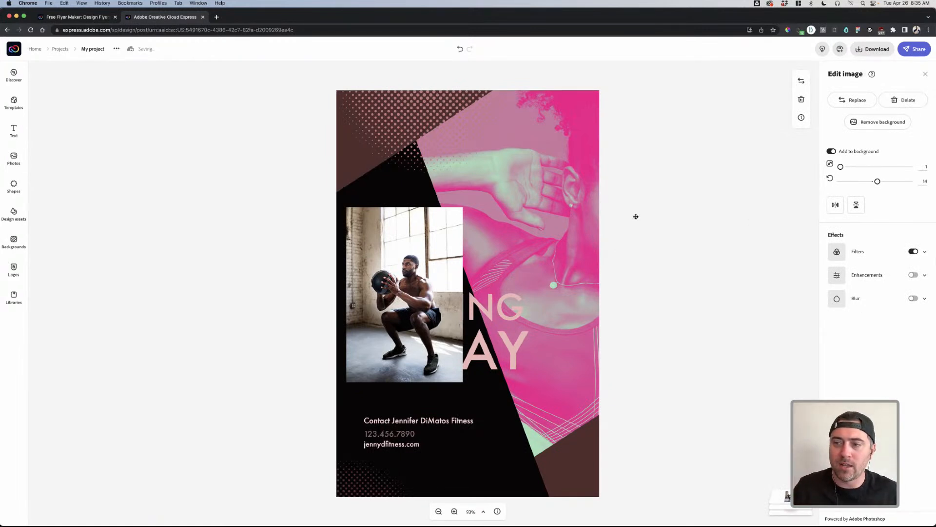
pyautogui.click(914, 252)
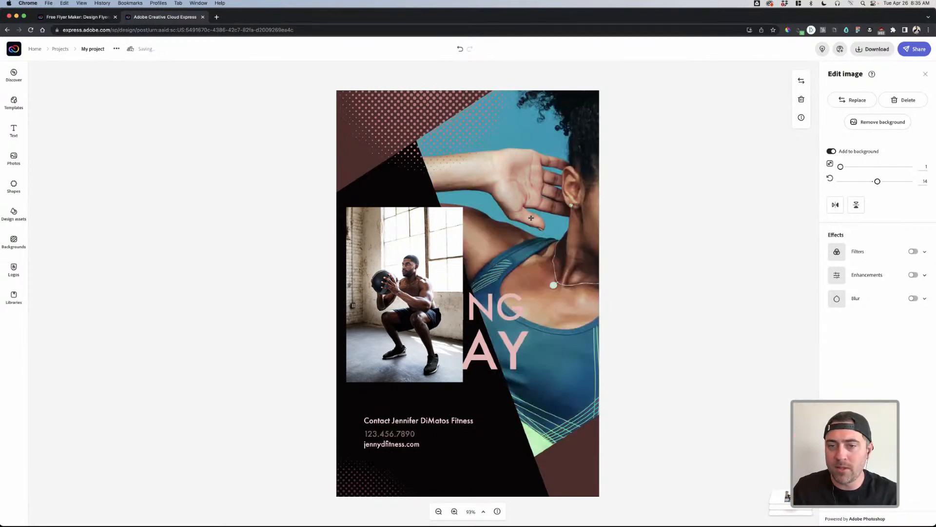
pyautogui.click(920, 252)
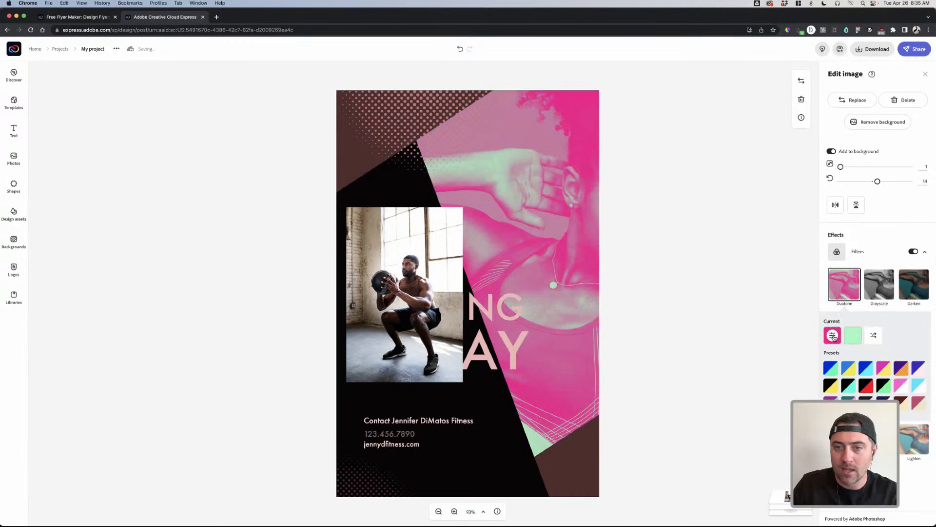
pyautogui.click(833, 335)
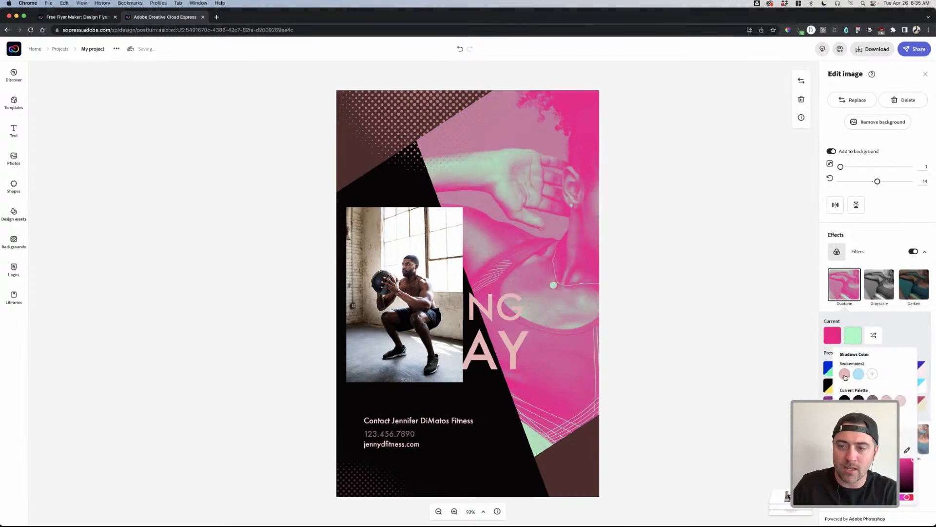
pyautogui.click(845, 375)
pyautogui.click(853, 336)
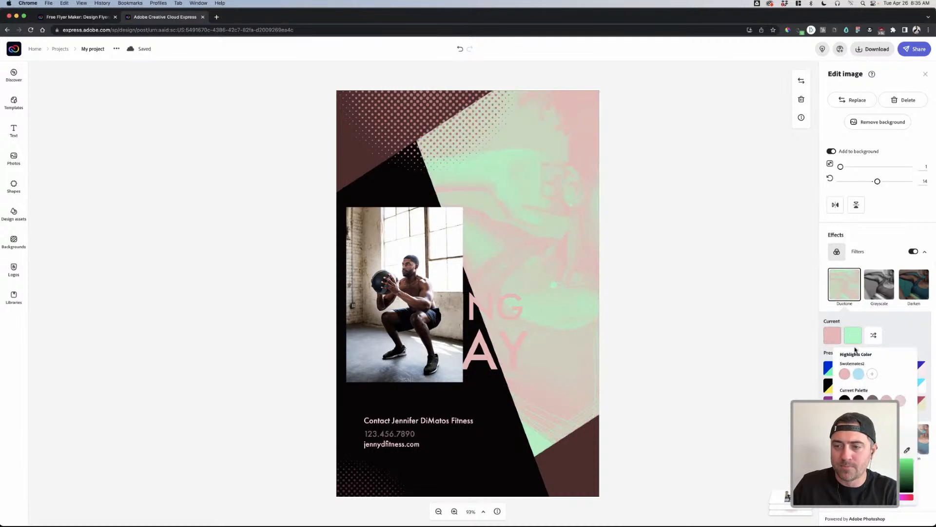
pyautogui.click(858, 377)
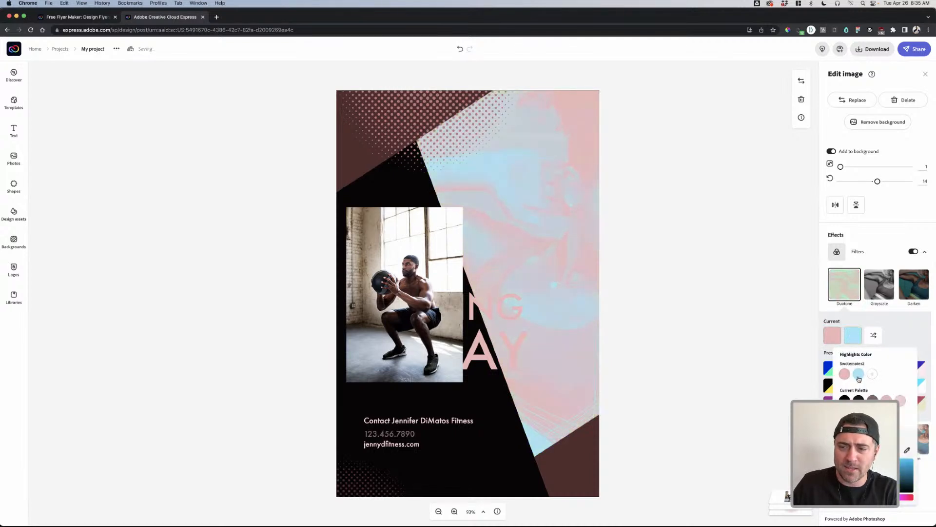
# - Try the duotone with its shadow and highlight colors swapped, and swap them back
pyautogui.click(895, 333)
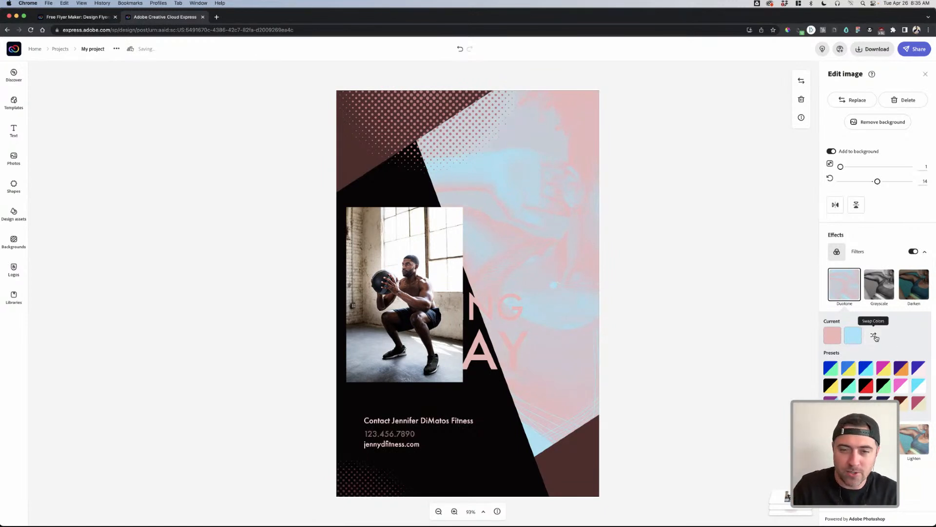
pyautogui.click(875, 337)
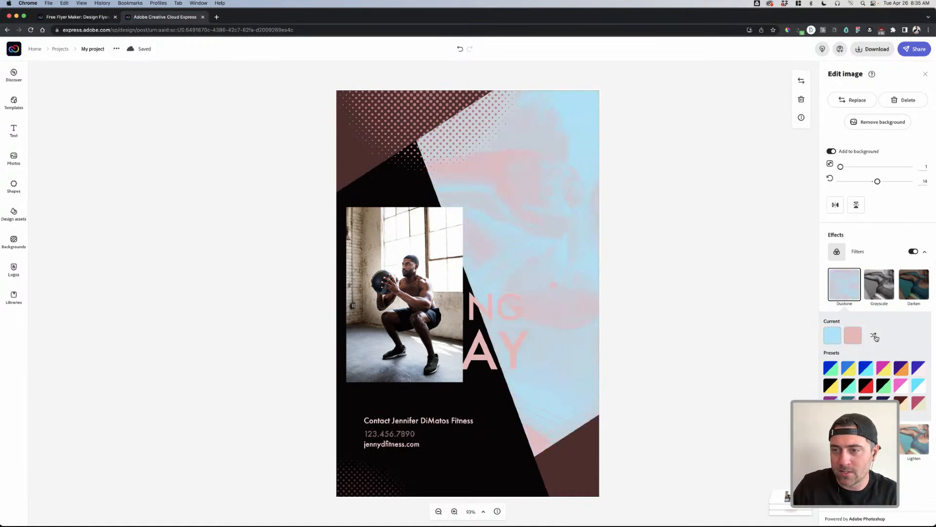
pyautogui.click(875, 337)
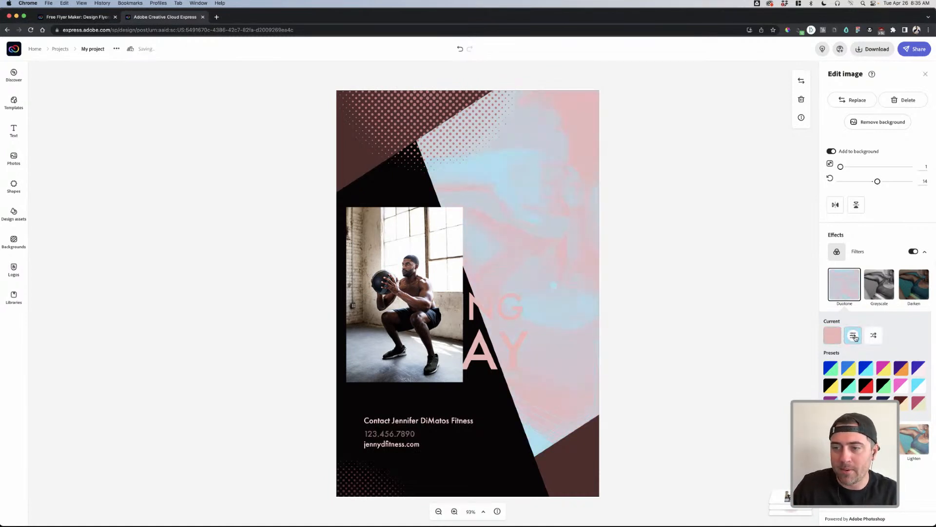
# - Turn the duotone into black shadows with pink highlights and reposition the background photo to show the woman's face
pyautogui.click(855, 337)
pyautogui.click(846, 401)
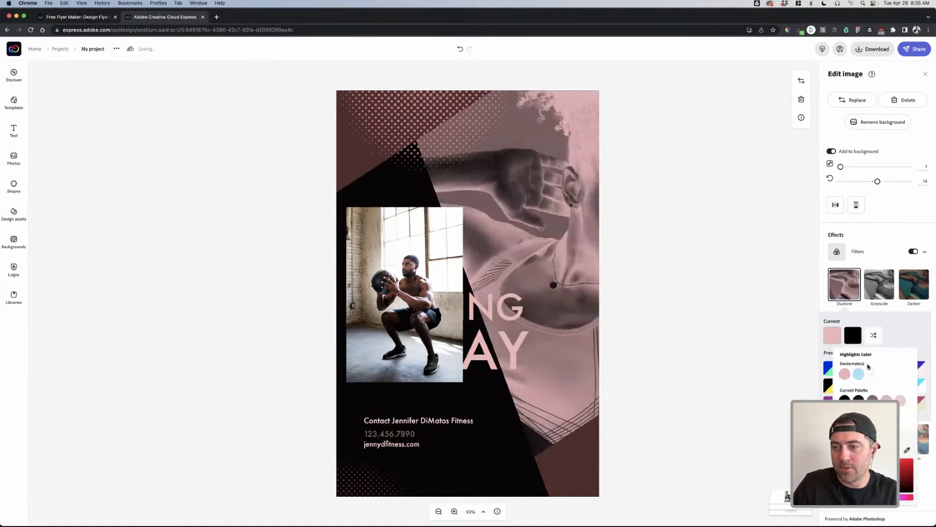
pyautogui.click(873, 335)
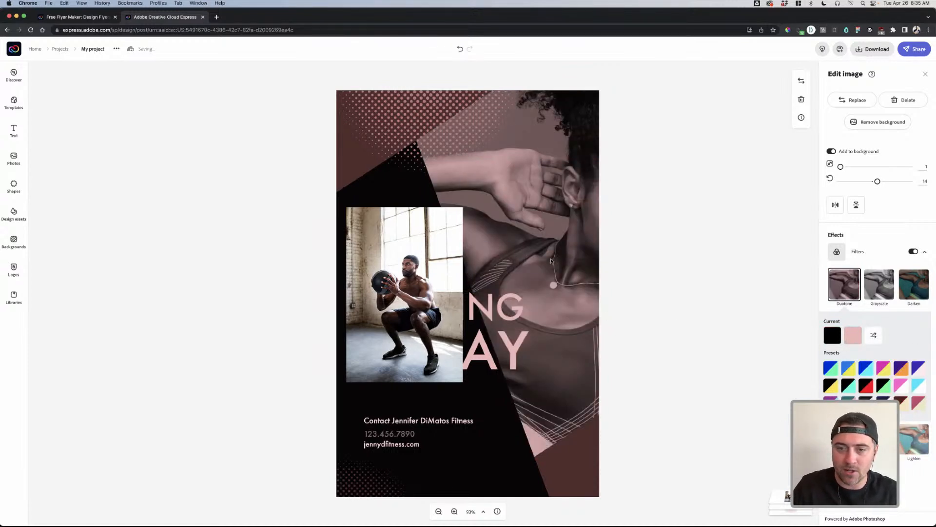
pyautogui.click(469, 259)
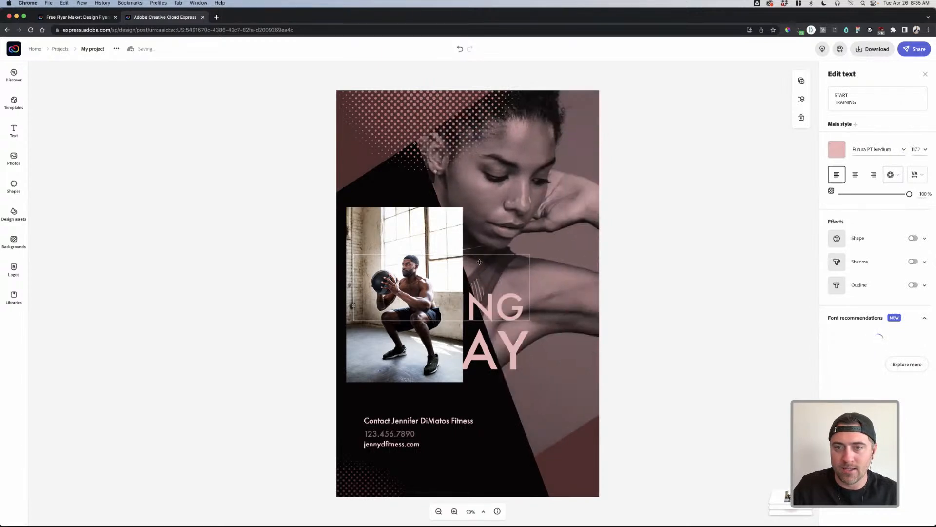
pyautogui.click(559, 242)
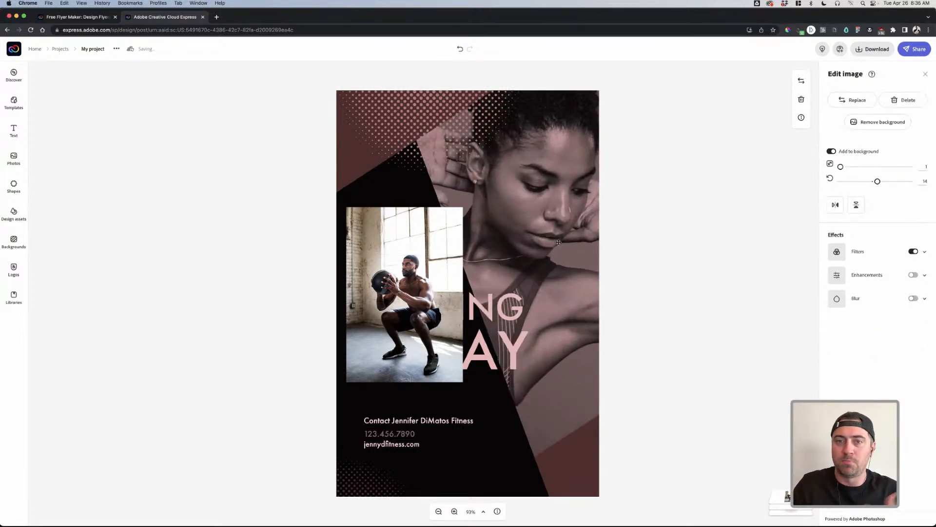
# - Recolor the dark brown shapes in the flyer's lower-right and upper-left corners with the Swolemates2 pink
pyautogui.click(577, 466)
pyautogui.click(837, 118)
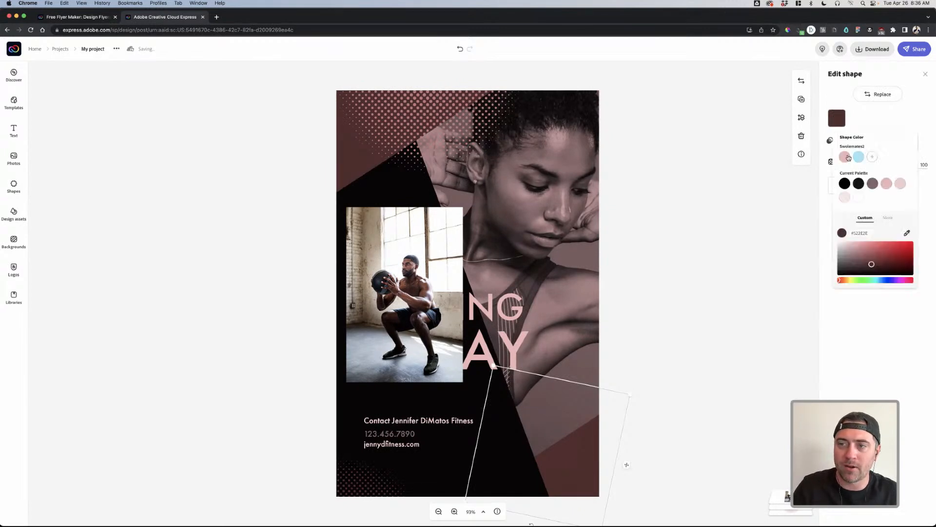
pyautogui.click(848, 158)
pyautogui.click(348, 151)
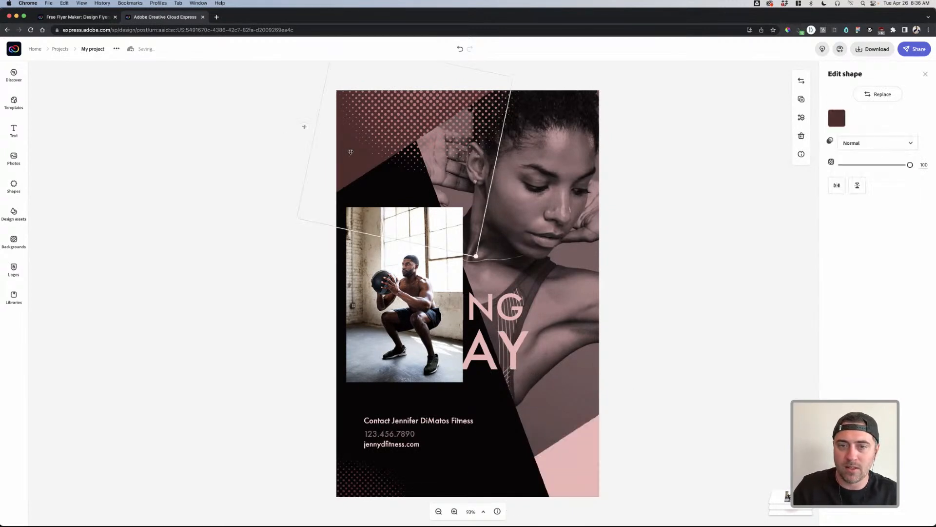
pyautogui.click(837, 118)
pyautogui.click(849, 157)
# - Fill the large black angled shape behind the headline with the Swolemates2 pink
pyautogui.click(478, 388)
pyautogui.click(836, 118)
pyautogui.click(849, 158)
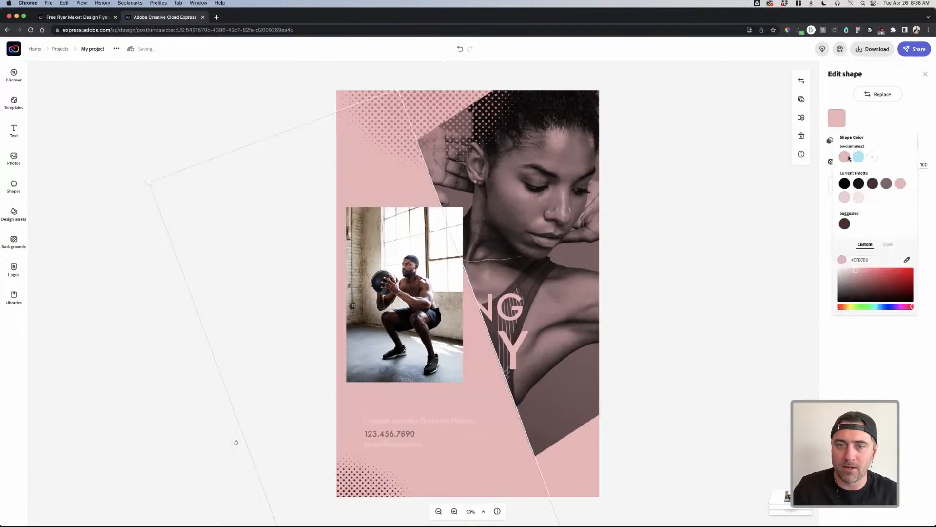
pyautogui.click(633, 195)
pyautogui.click(673, 196)
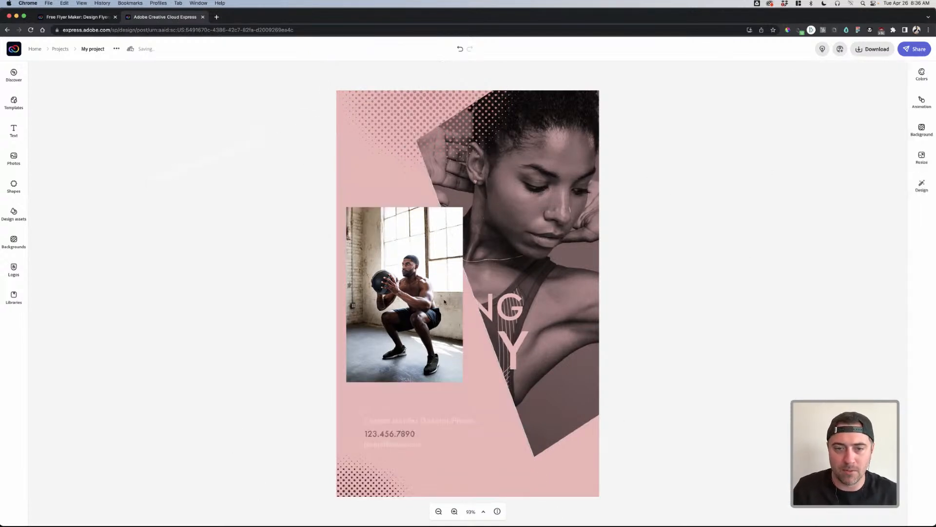
# - Recolor the halftone dot pattern at the flyer's top with the Swolemates2 light blue
pyautogui.click(590, 324)
pyautogui.click(381, 149)
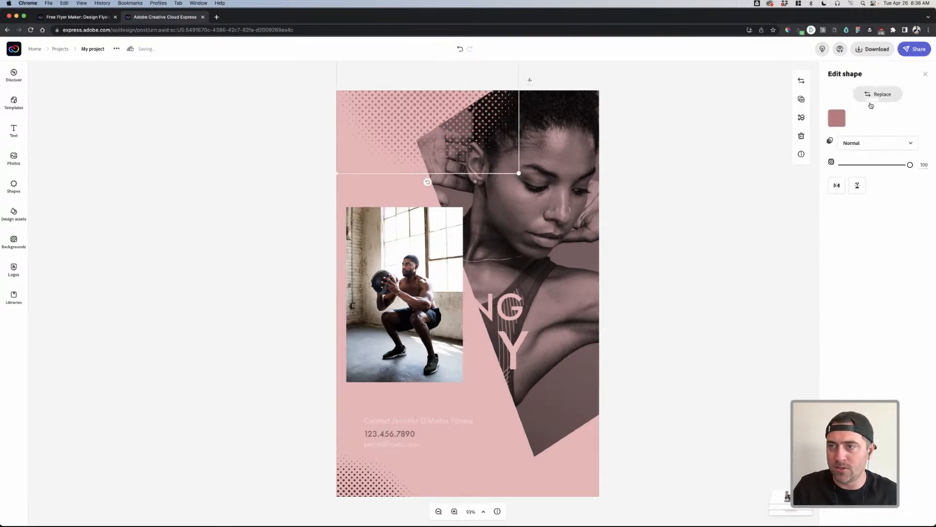
pyautogui.click(837, 118)
pyautogui.click(858, 157)
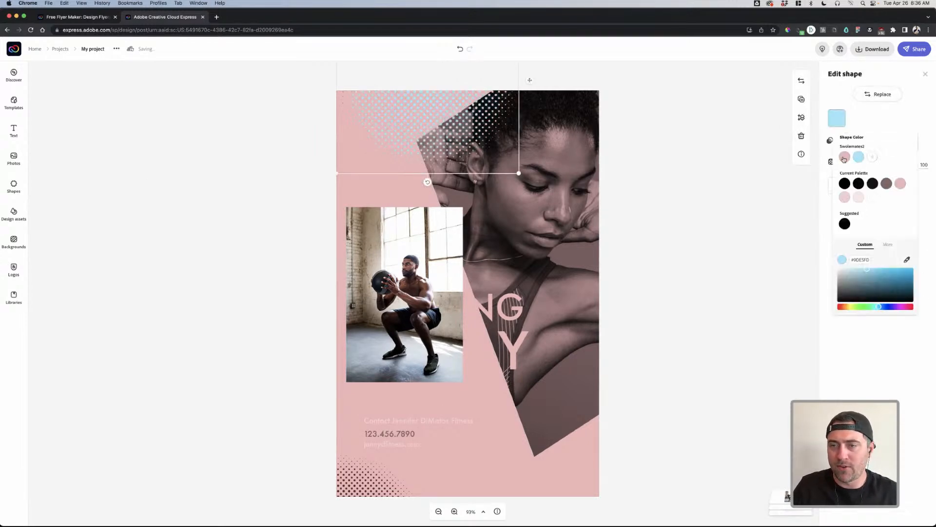
# - Replace the halftone at the flyer's top with a halftone of larger dots and enlarge it to the full flyer width
pyautogui.click(674, 138)
pyautogui.click(393, 470)
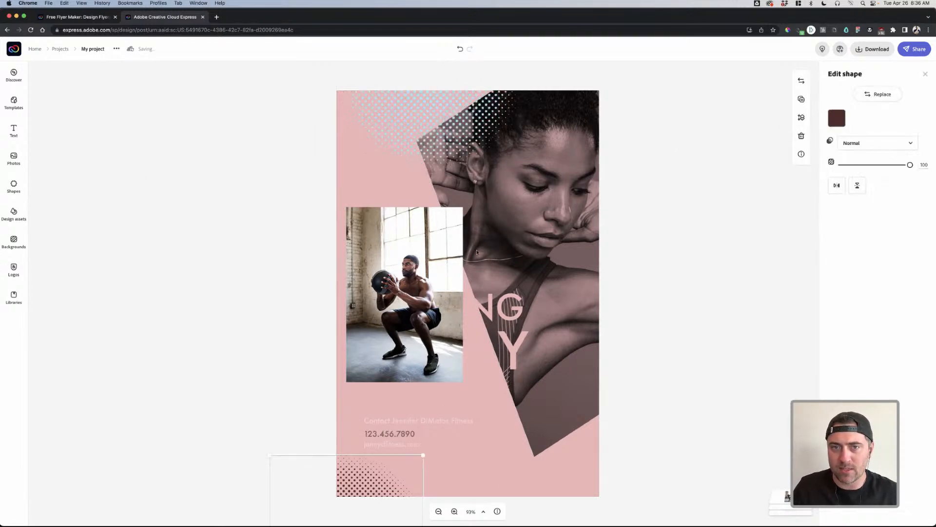
pyautogui.click(435, 135)
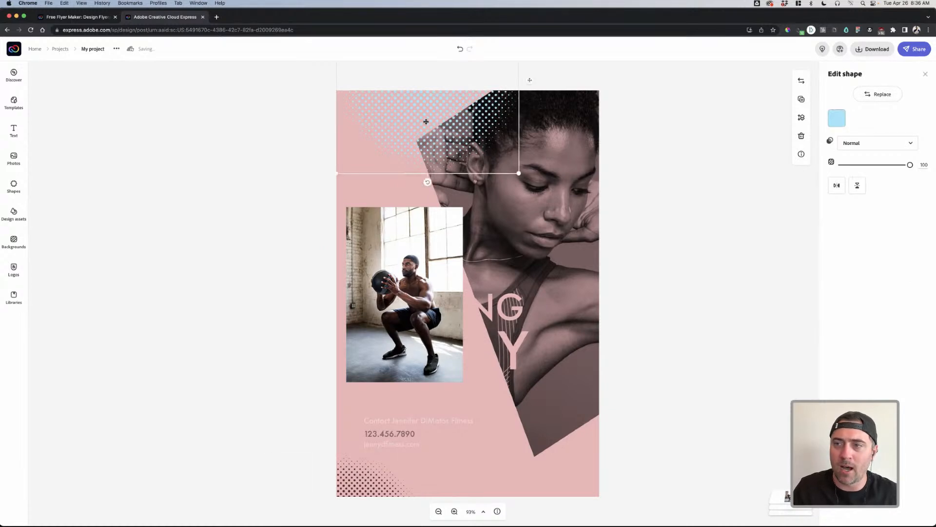
pyautogui.click(885, 95)
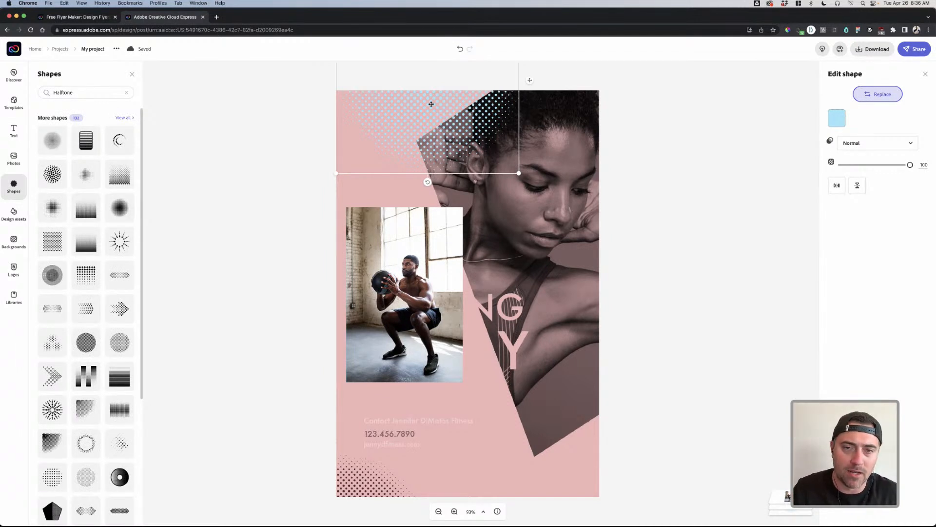
pyautogui.click(129, 180)
pyautogui.moveTo(519, 169); pyautogui.dragTo(618, 233)
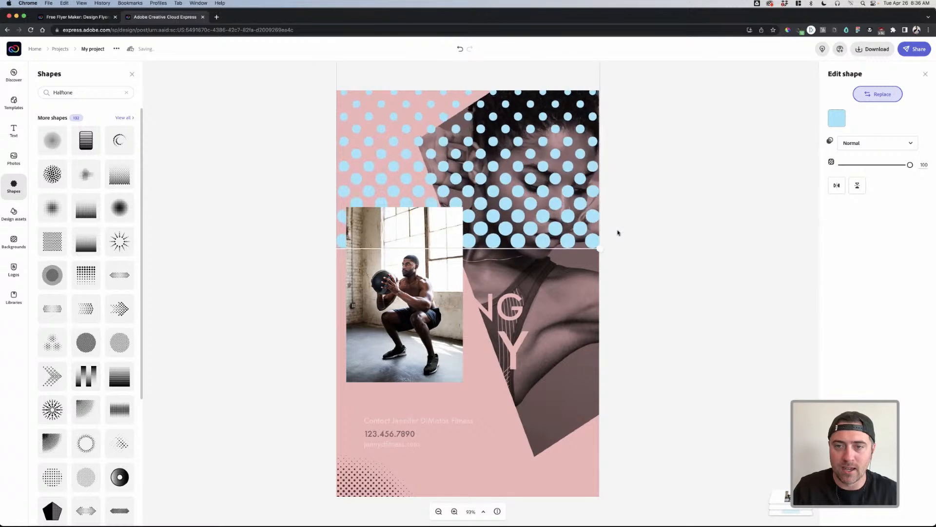
# - Move the light blue dot pattern down and try rotating it for a different direction across the flyer's top
pyautogui.moveTo(480, 112); pyautogui.dragTo(505, 184)
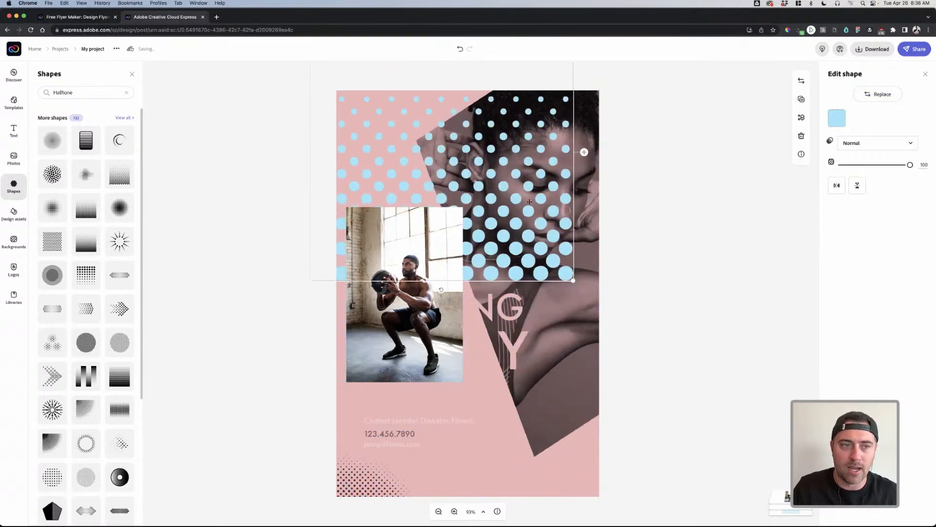
pyautogui.moveTo(442, 292); pyautogui.dragTo(329, 152)
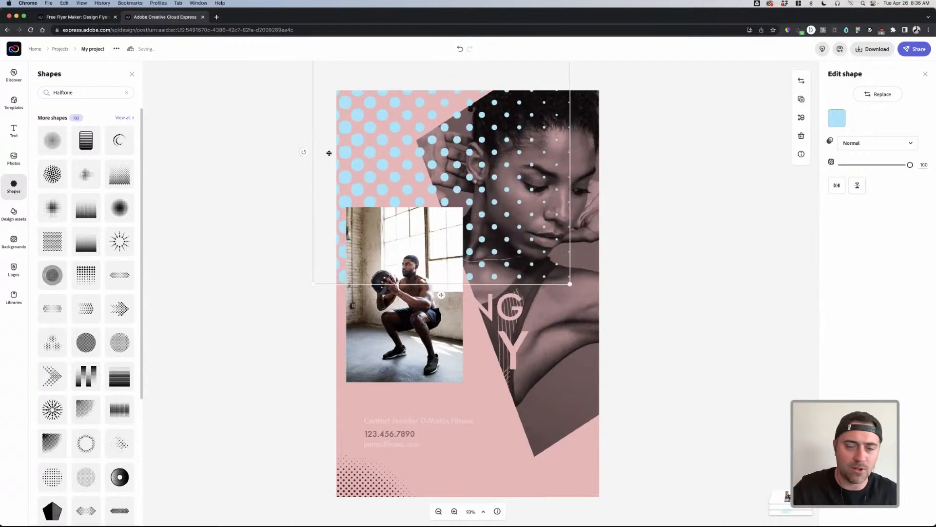
pyautogui.press('super+z')
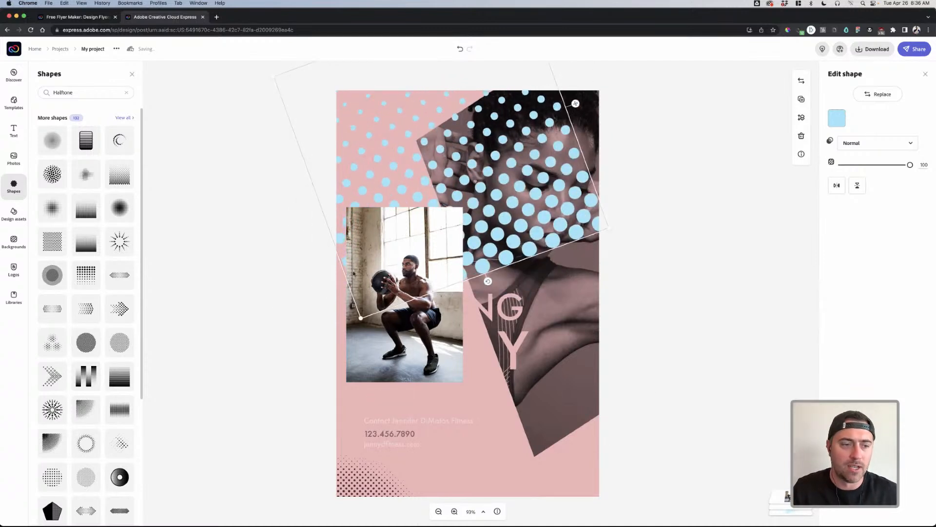
# - Replace the Halftone search with a shape search for "pattern" and look through the line patterns
pyautogui.click(127, 93)
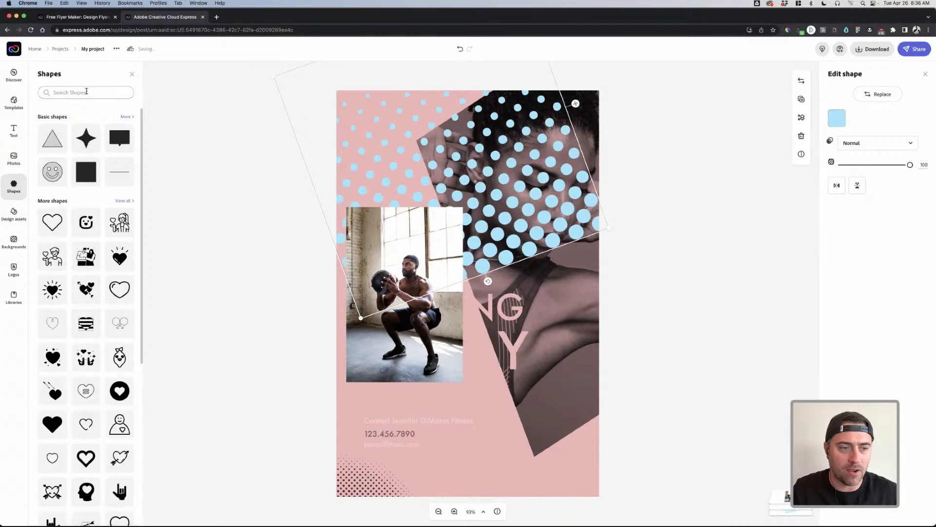
pyautogui.click(86, 92)
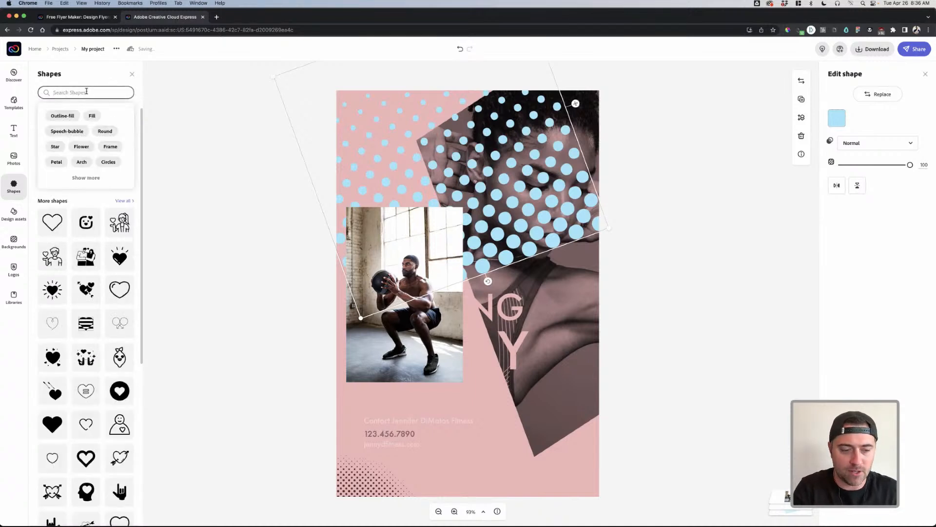
pyautogui.write('pattern')
pyautogui.press('Return')
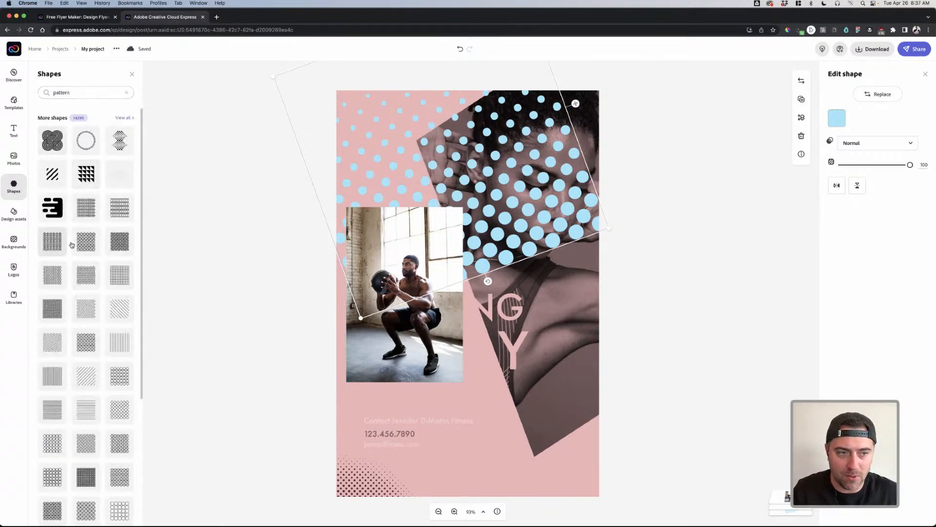
pyautogui.scroll(-3, 110, 241)
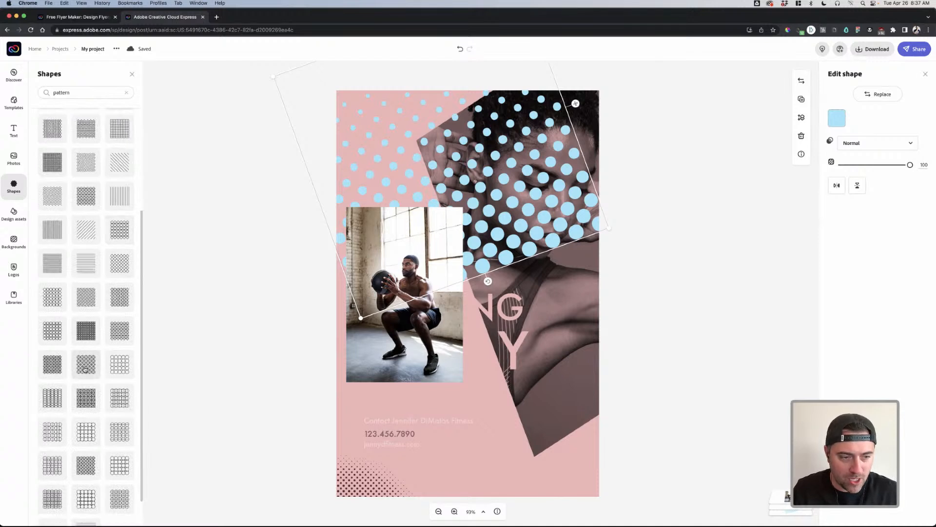
# - Try an overlapping-circles pattern in black near the bottom of the flyer, and delete it
pyautogui.click(131, 374)
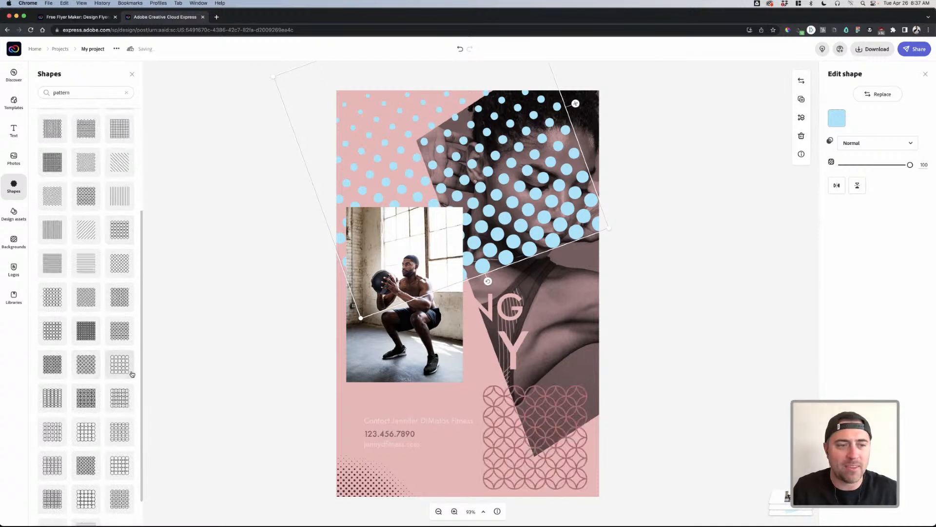
pyautogui.moveTo(531, 452); pyautogui.dragTo(464, 416)
pyautogui.click(837, 118)
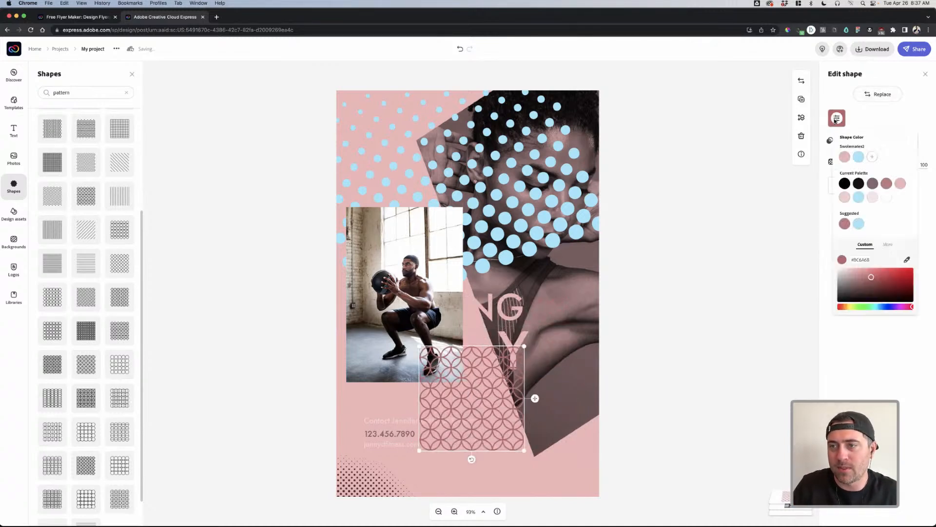
pyautogui.click(849, 185)
pyautogui.click(639, 338)
pyautogui.moveTo(471, 392); pyautogui.dragTo(490, 442)
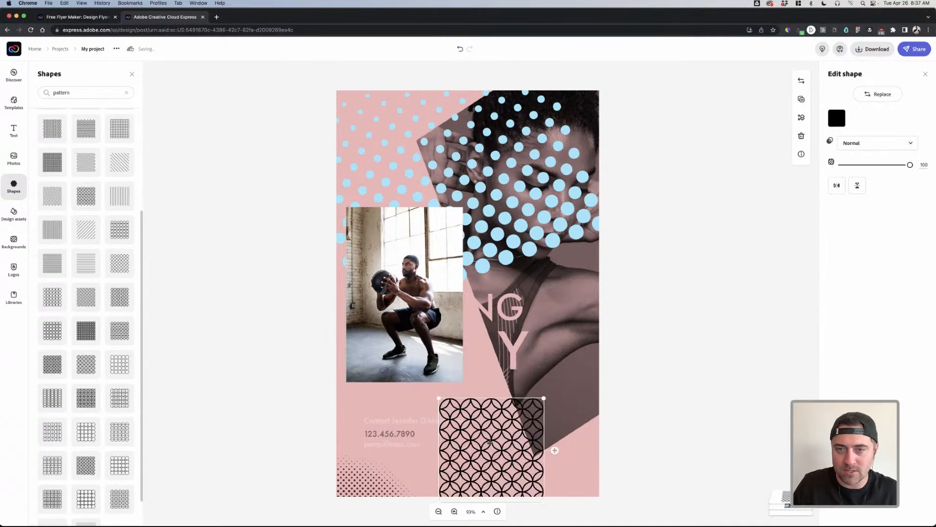
pyautogui.press('Delete')
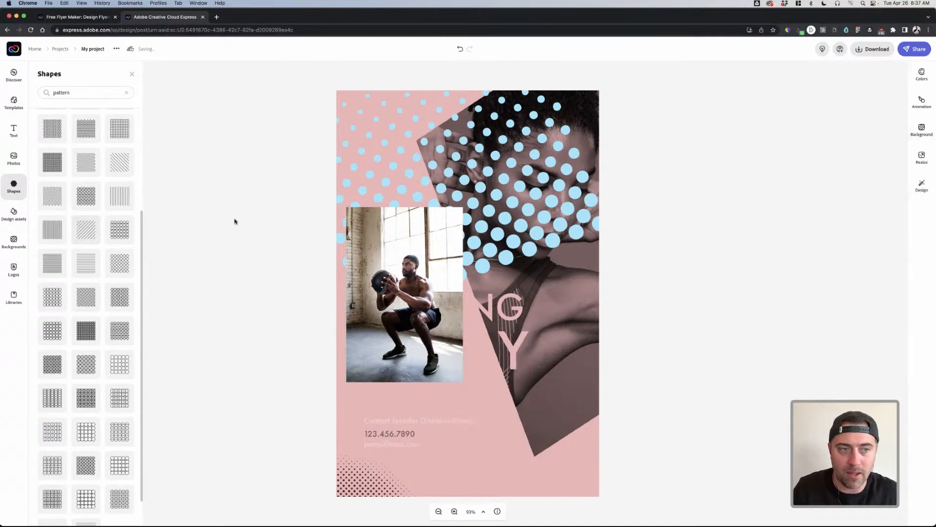
# - Replace the light blue dot pattern with a vertical zigzag line pattern, enlarged over the flyer's upper-left corner
pyautogui.click(490, 204)
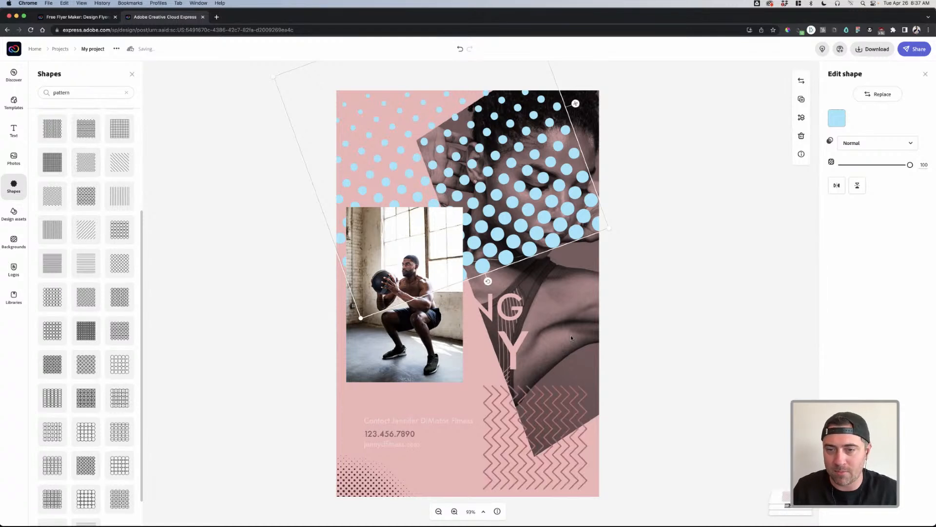
pyautogui.press('Delete')
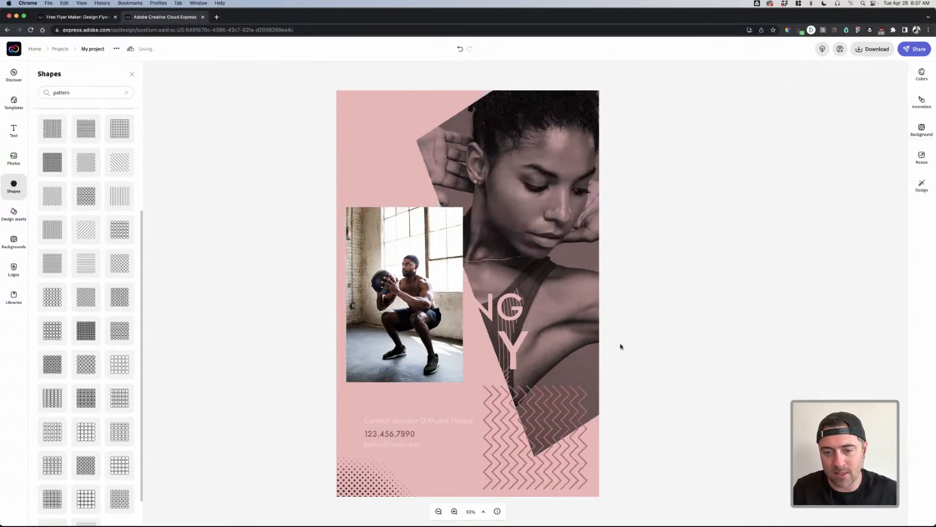
pyautogui.click(544, 391)
pyautogui.click(837, 118)
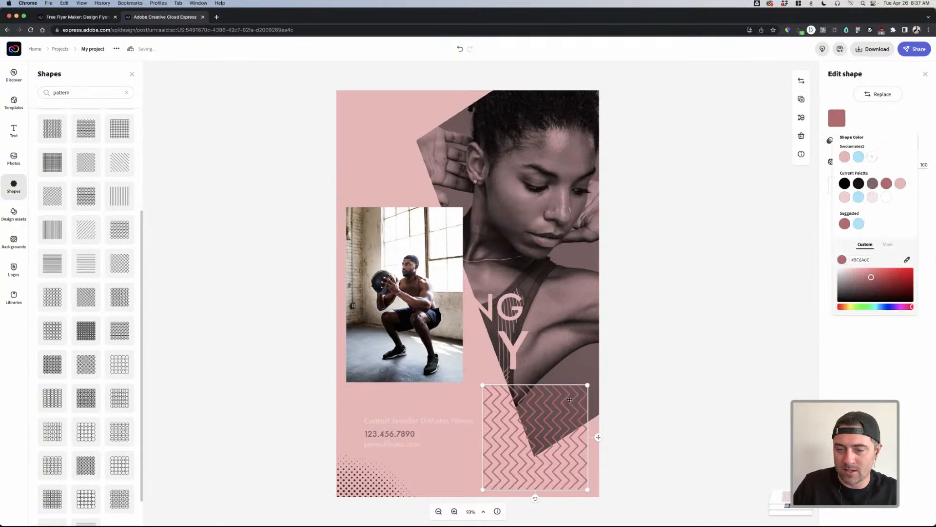
pyautogui.moveTo(510, 422); pyautogui.dragTo(383, 89)
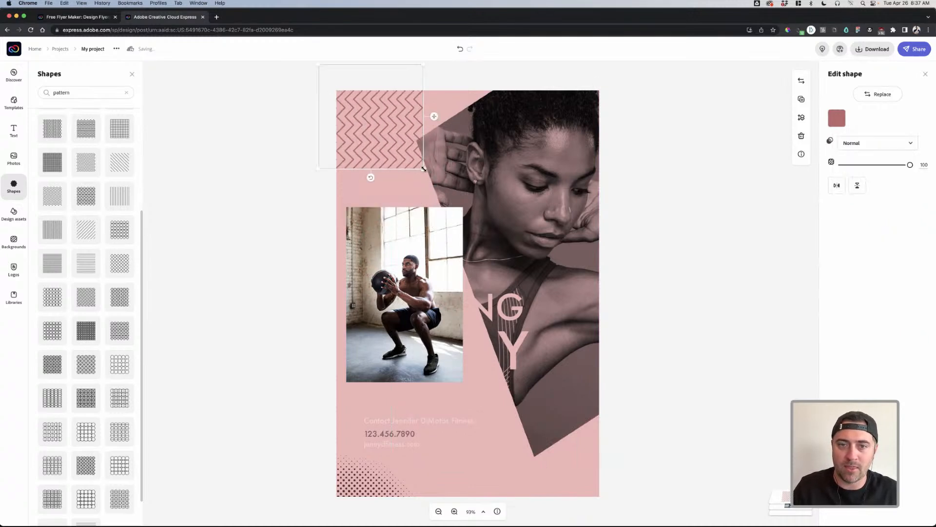
pyautogui.moveTo(423, 169); pyautogui.dragTo(460, 175)
# - Move the photo of the squatting man away from the headline to the flyer's lower-right edge
pyautogui.click(456, 260)
pyautogui.moveTo(445, 290); pyautogui.dragTo(564, 348)
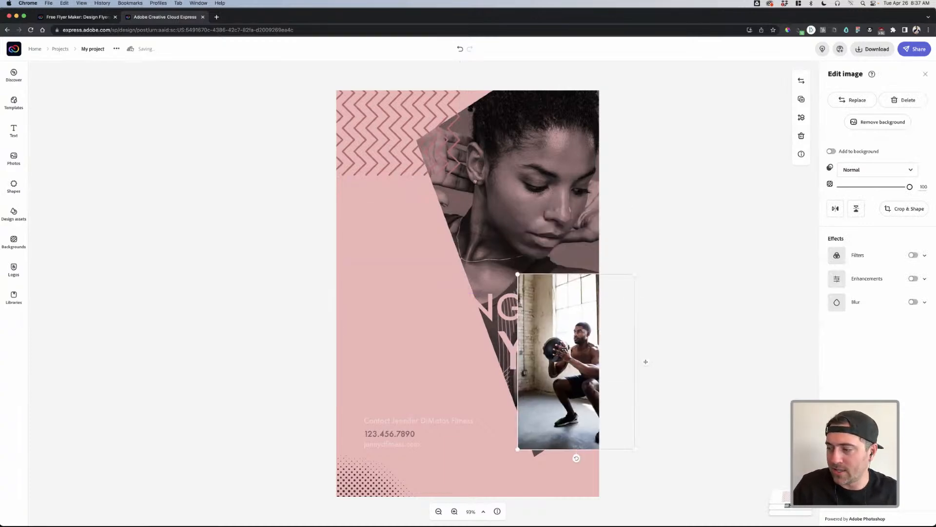
pyautogui.click(397, 433)
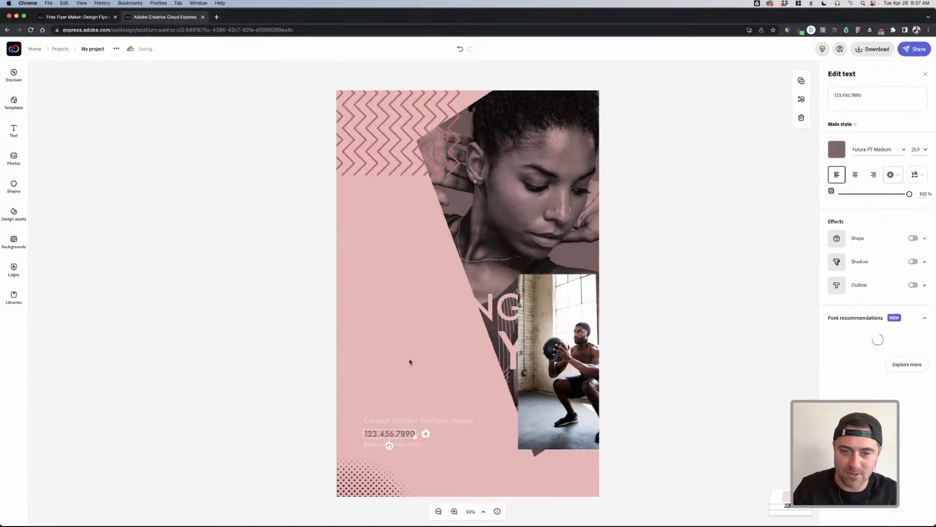
# - Recolor the START TRAINING and TODAY headline texts white
pyautogui.click(405, 289)
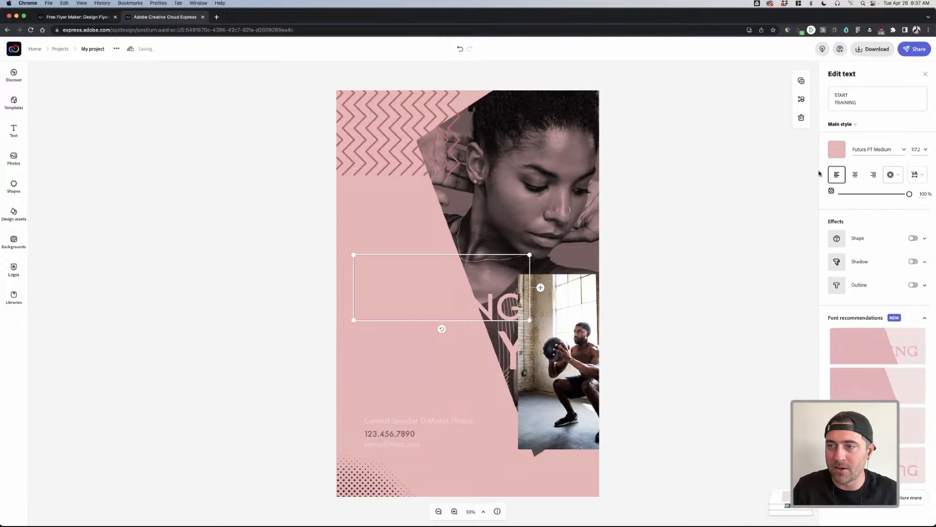
pyautogui.click(837, 149)
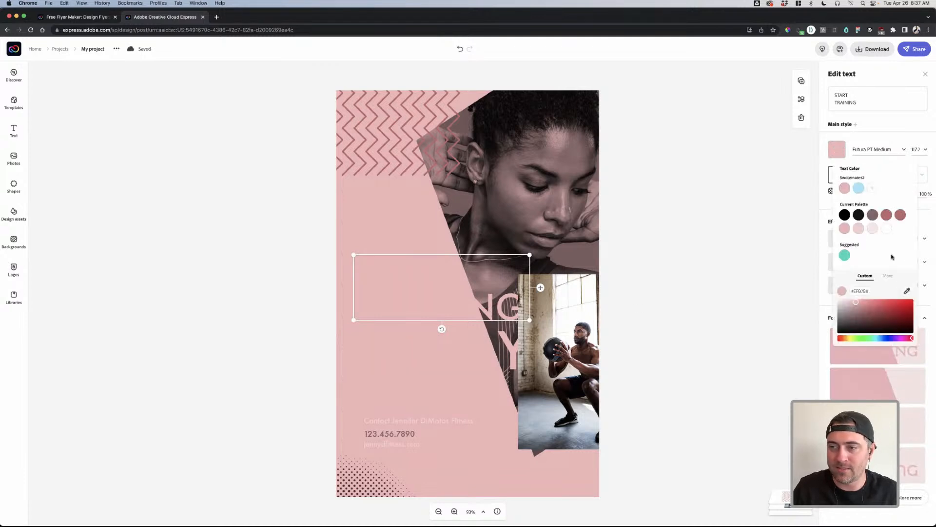
pyautogui.click(887, 230)
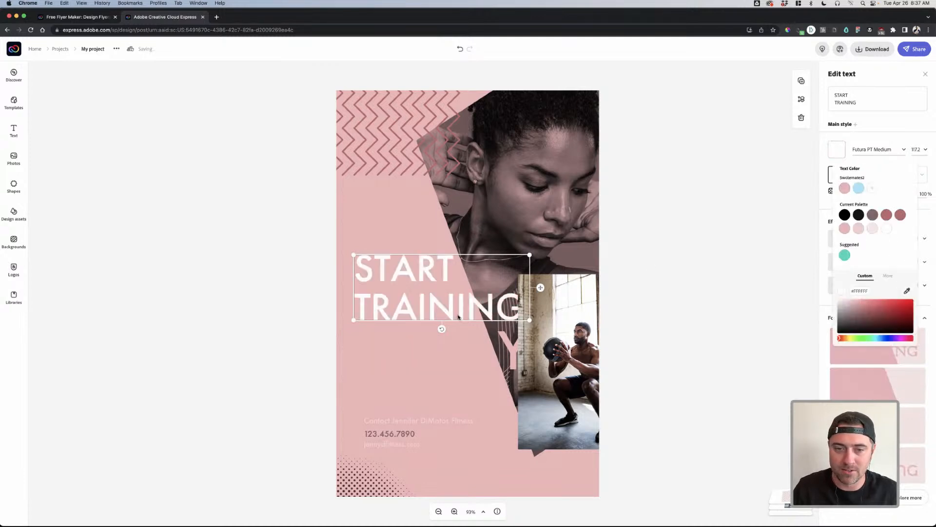
pyautogui.click(445, 346)
pyautogui.click(837, 150)
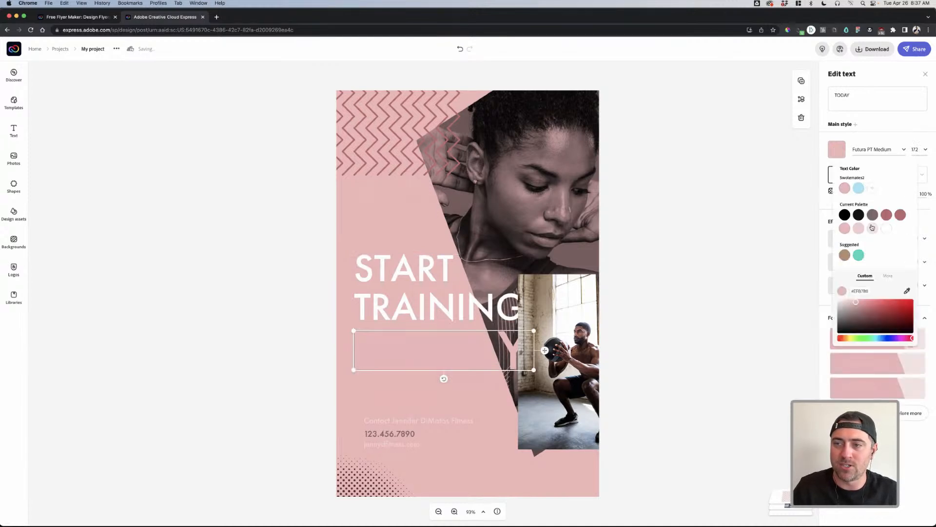
pyautogui.click(887, 229)
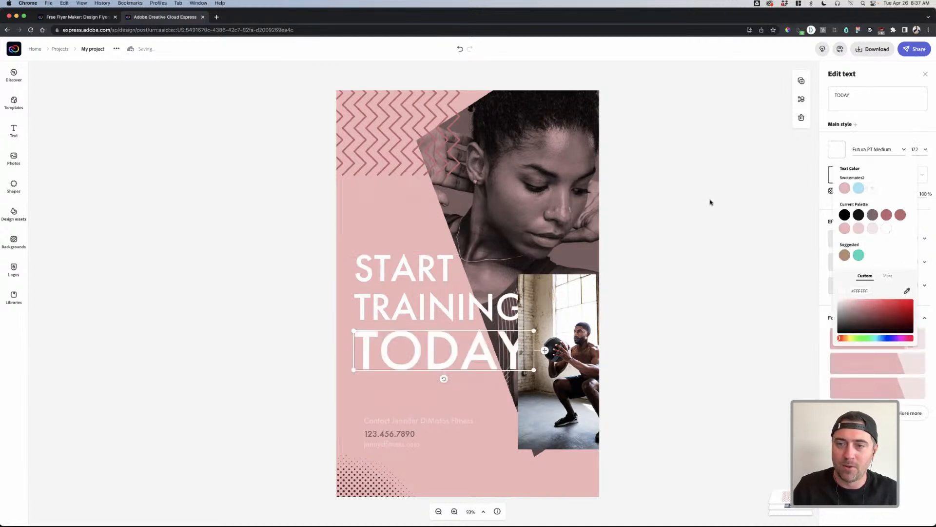
# - Set the START TRAINING text's font to Demi from the six-style condensed FranklinGothic URW family
pyautogui.click(410, 272)
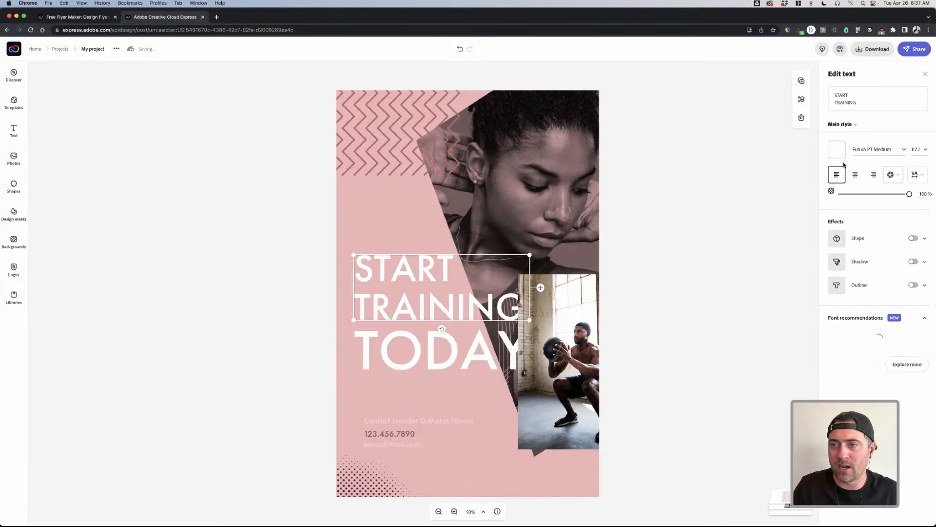
pyautogui.click(866, 149)
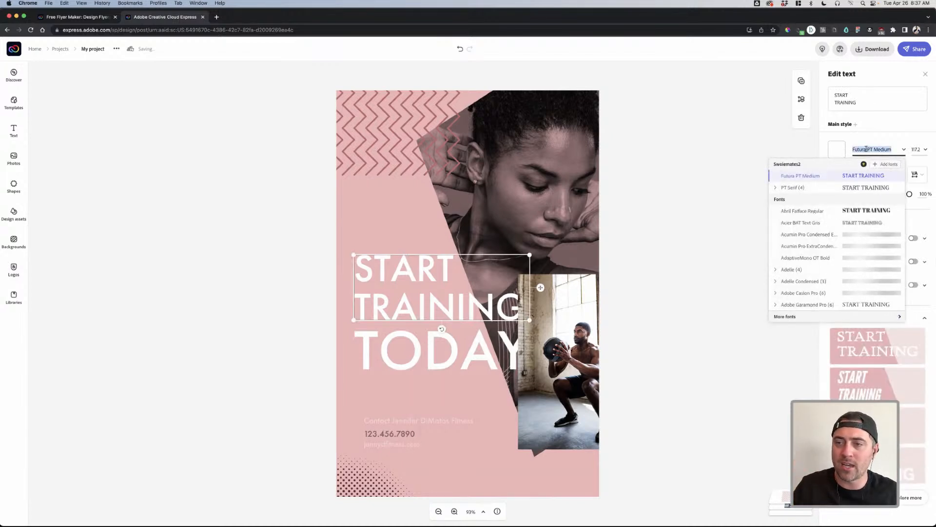
pyautogui.write('franklin')
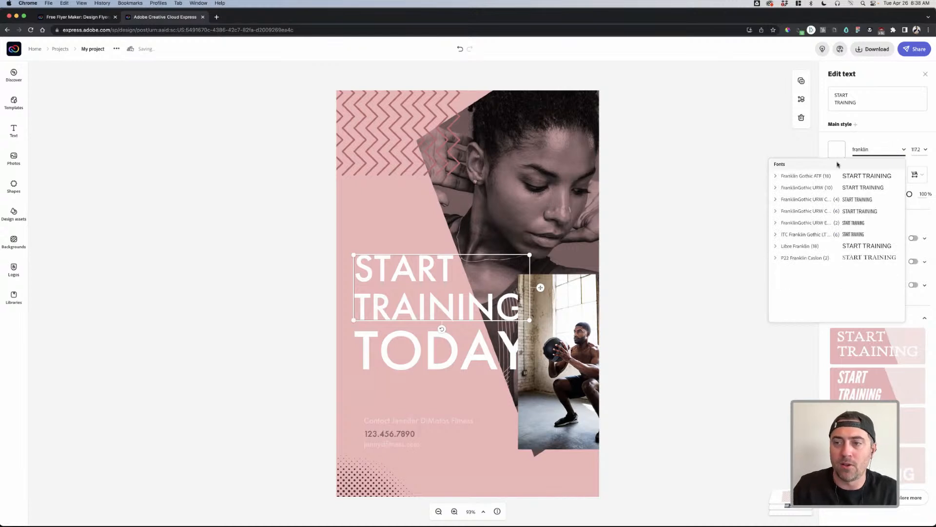
pyautogui.click(777, 223)
pyautogui.click(775, 211)
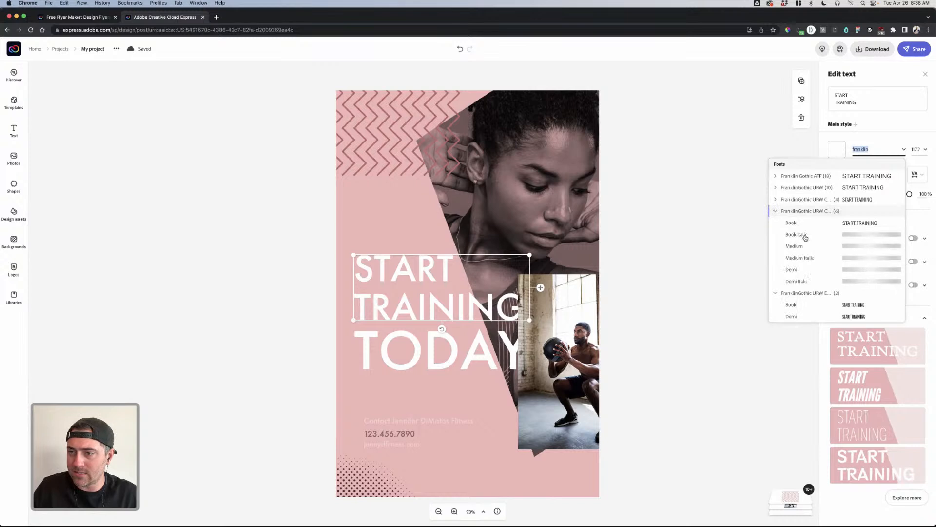
pyautogui.scroll(-1, 800, 254)
pyautogui.click(794, 258)
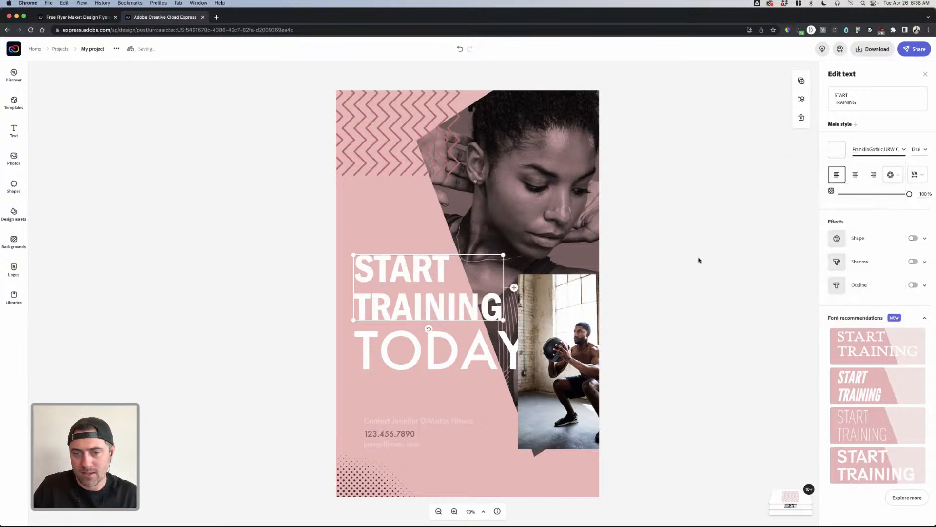
pyautogui.click(698, 260)
# - Match the TODAY text to the START TRAINING font, using Demi from the six-style condensed FranklinGothic URW family
pyautogui.click(435, 339)
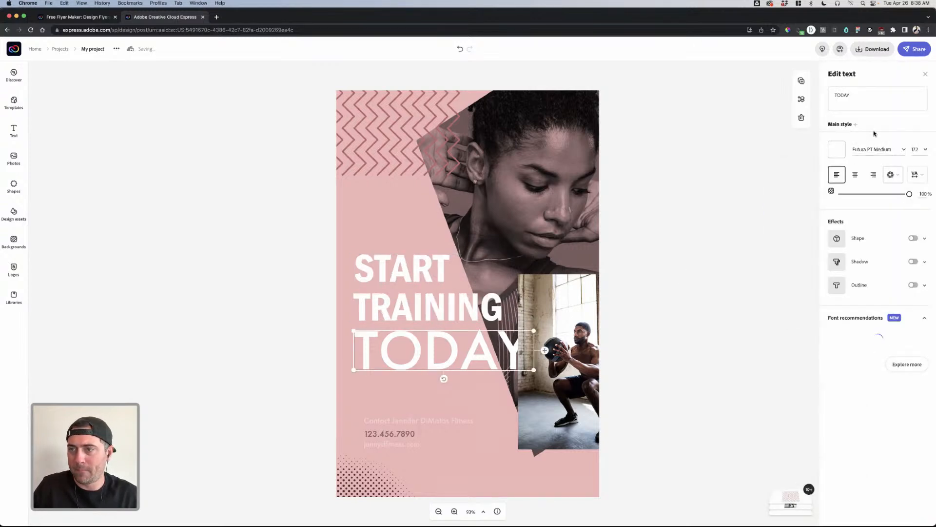
pyautogui.click(864, 149)
pyautogui.write('franklin')
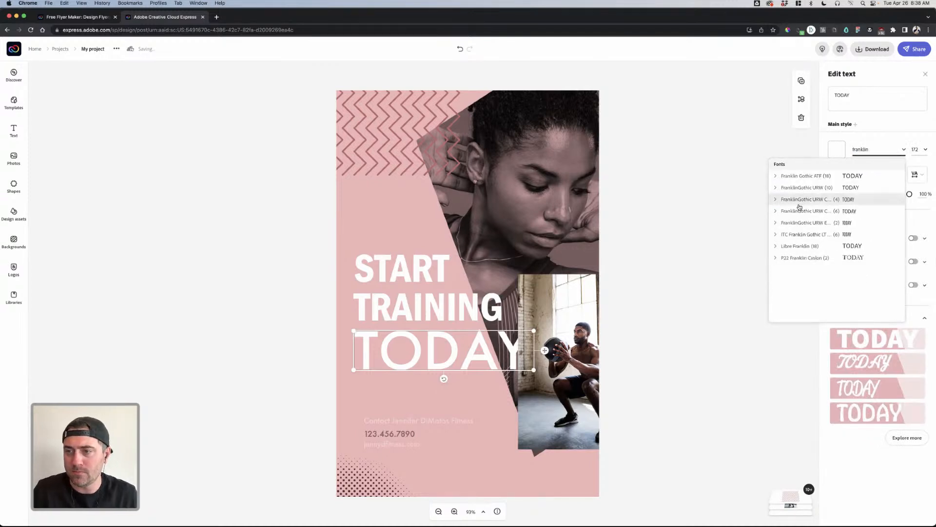
pyautogui.click(776, 211)
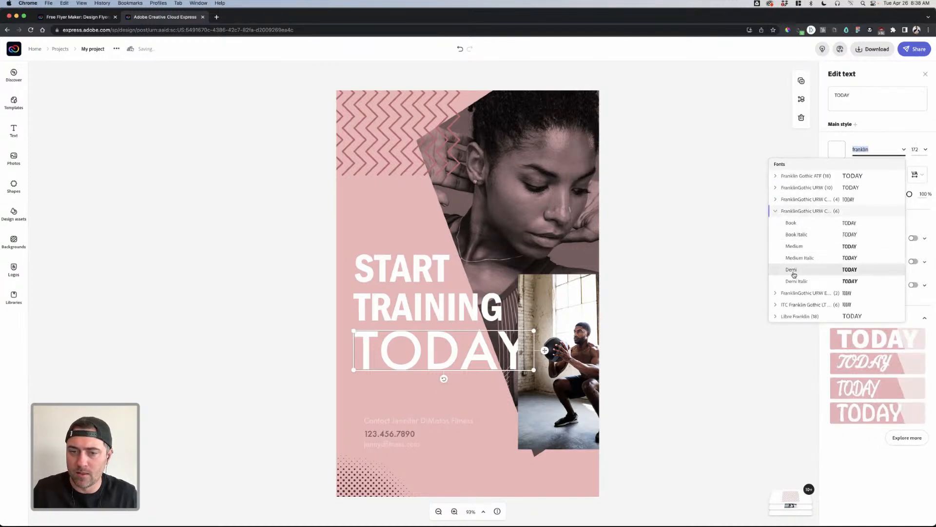
pyautogui.click(793, 274)
pyautogui.click(719, 274)
# - Delete the photo of the squatting man holding a ball from the flyer
pyautogui.moveTo(564, 326); pyautogui.dragTo(539, 208)
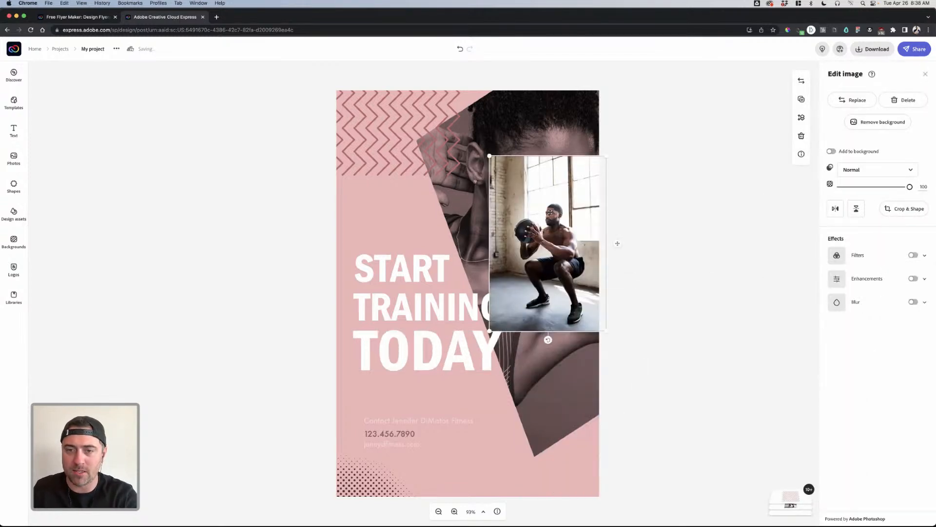
pyautogui.press('Delete')
pyautogui.click(550, 211)
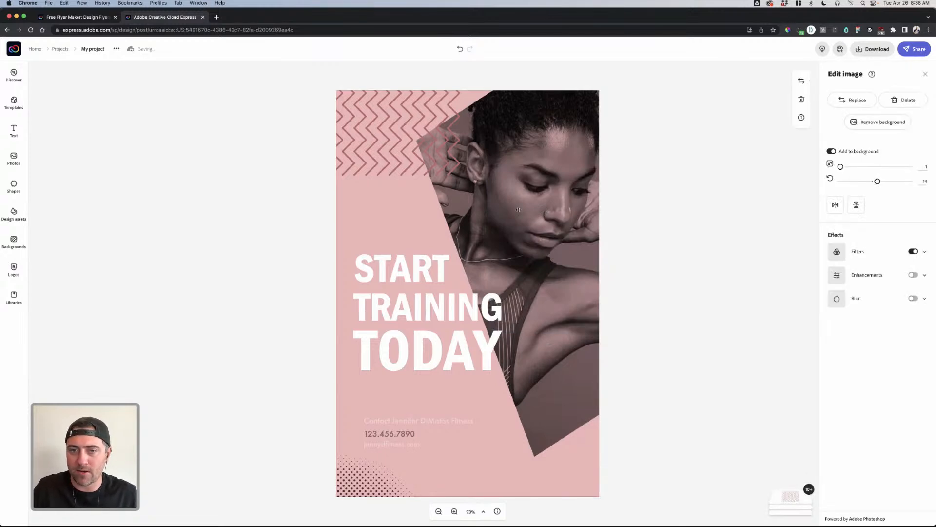
# - Slide the large pink shape off the woman's photo to uncover it, and set the background photo's rotation to 12
pyautogui.click(446, 209)
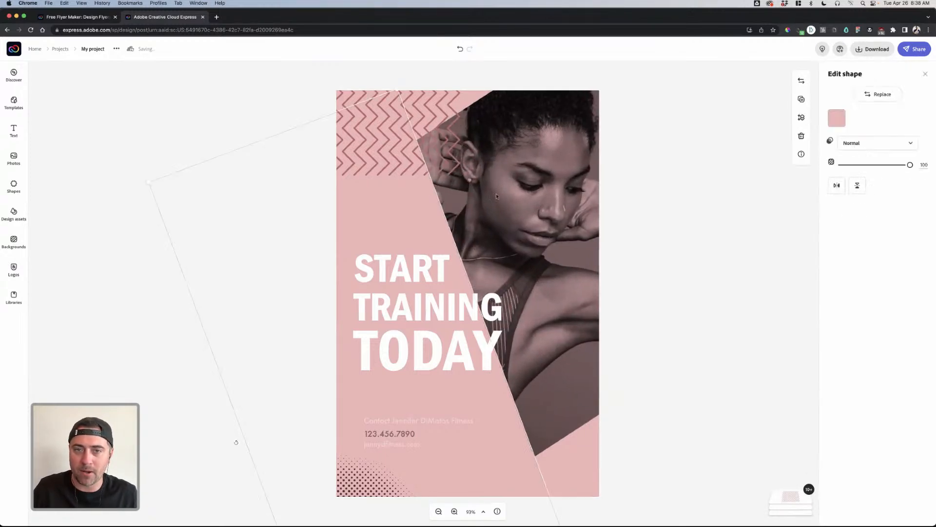
pyautogui.click(512, 191)
pyautogui.moveTo(416, 198); pyautogui.dragTo(262, 239)
pyautogui.click(434, 222)
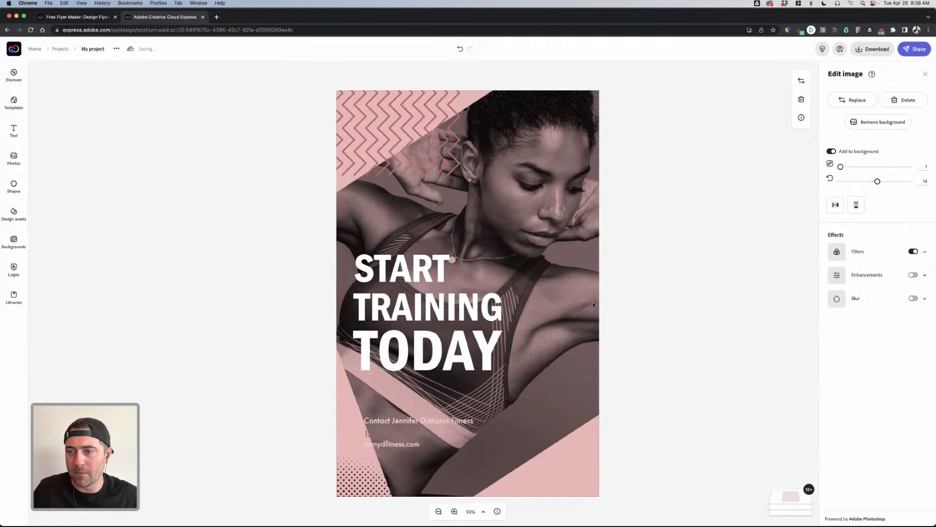
pyautogui.moveTo(877, 181)
pyautogui.mouseDown()
pyautogui.moveTo(867, 182)
pyautogui.moveTo(877, 182)
pyautogui.mouseUp()
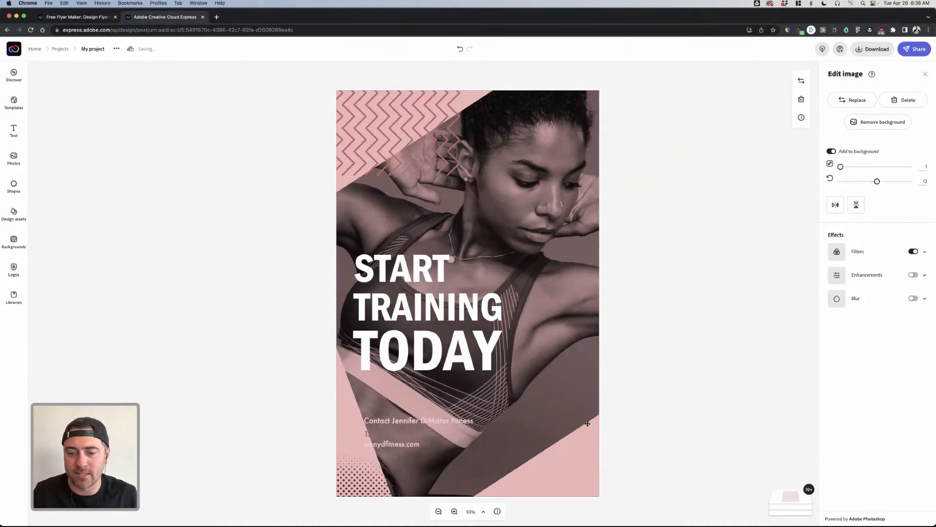
# - Nudge the pink shapes in the lower-right and upper-left flyer corners, and shrink the zigzag pattern into the upper-left corner
pyautogui.moveTo(582, 452); pyautogui.dragTo(561, 458)
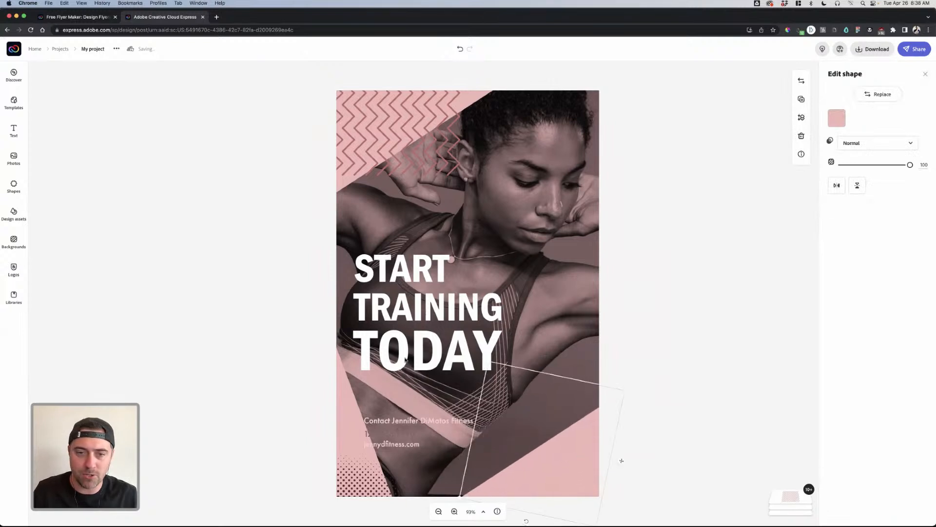
pyautogui.moveTo(467, 89); pyautogui.dragTo(466, 87)
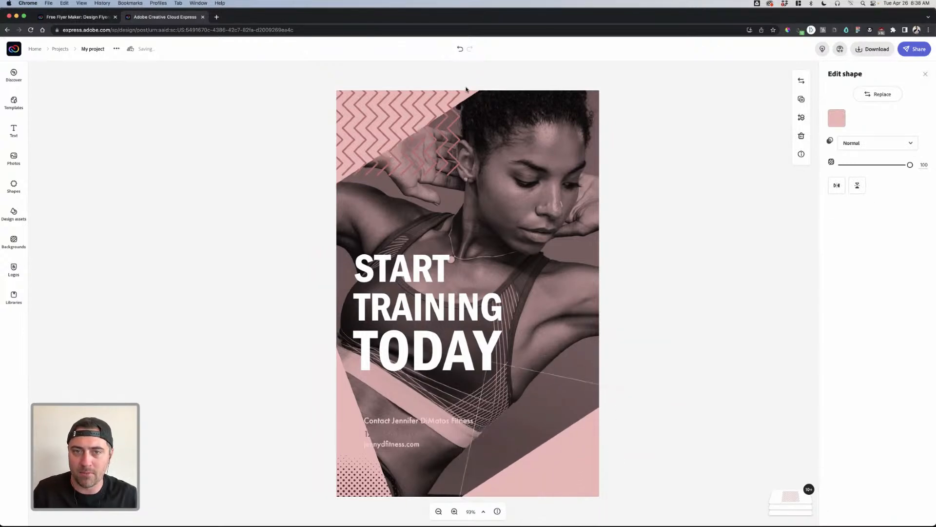
pyautogui.moveTo(454, 139); pyautogui.dragTo(384, 95)
# - Rotate the pink shape in the flyer's lower-left corner to about 45 degrees and shift it behind the contact details
pyautogui.click(345, 392)
pyautogui.moveTo(90, 472); pyautogui.dragTo(145, 511)
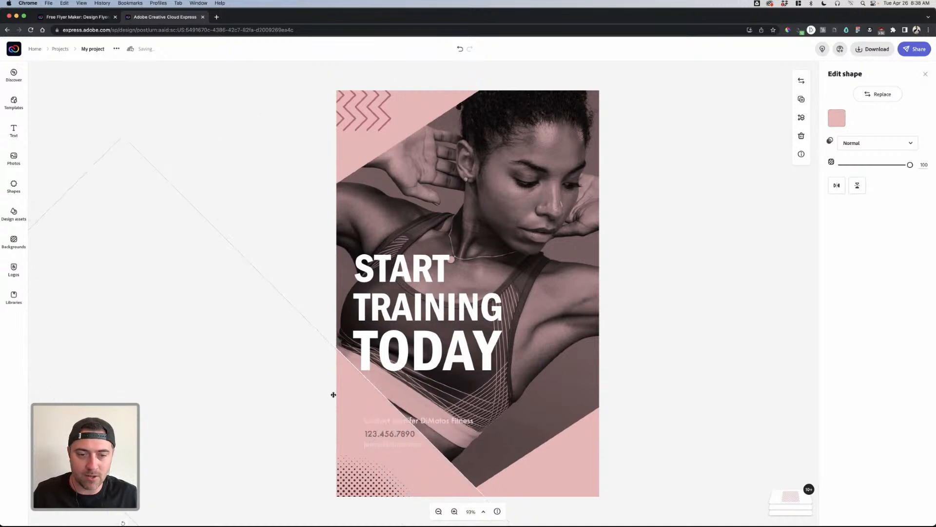
pyautogui.moveTo(352, 392); pyautogui.dragTo(379, 410)
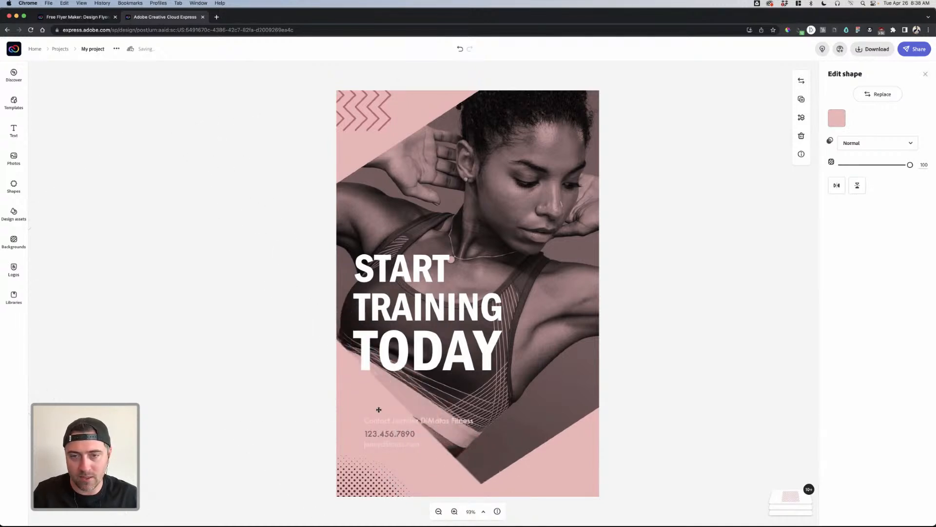
pyautogui.click(734, 341)
# - Replace the START TRAINING text with GET SWOLE FEED THE SOUL and move it up, clear of the TODAY text
pyautogui.click(479, 340)
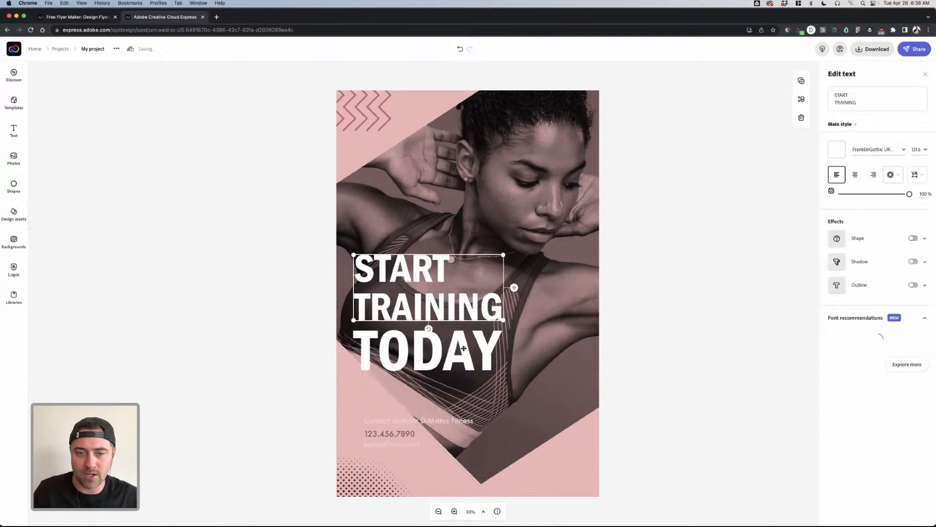
pyautogui.keyDown('shift'); pyautogui.click(468, 310); pyautogui.keyUp('shift')
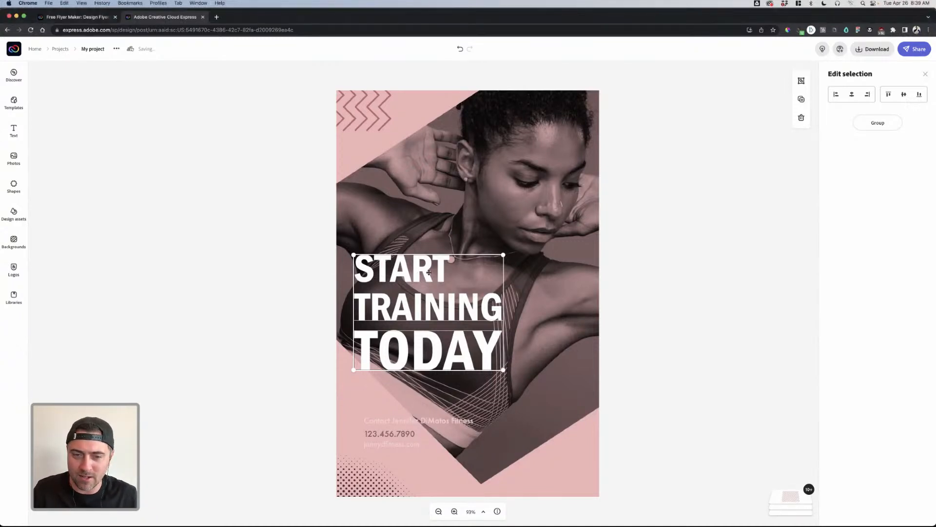
pyautogui.click(610, 289)
pyautogui.click(427, 274)
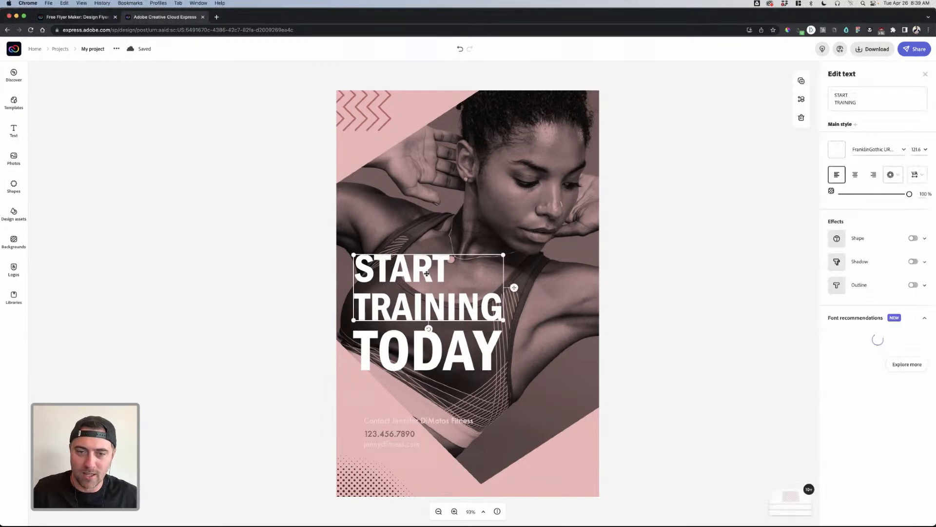
pyautogui.write('Get Swole Feed the Soul')
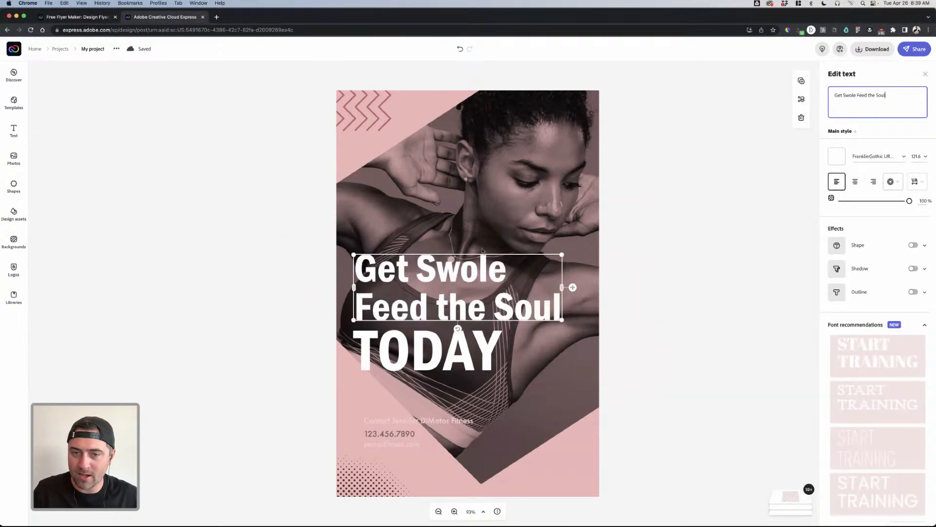
pyautogui.press('super+a')
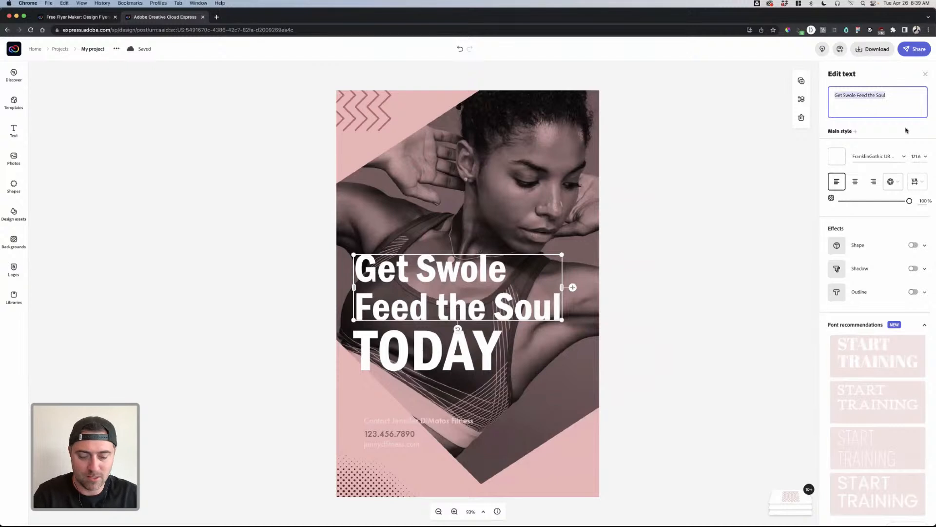
pyautogui.write('GET SWOLE')
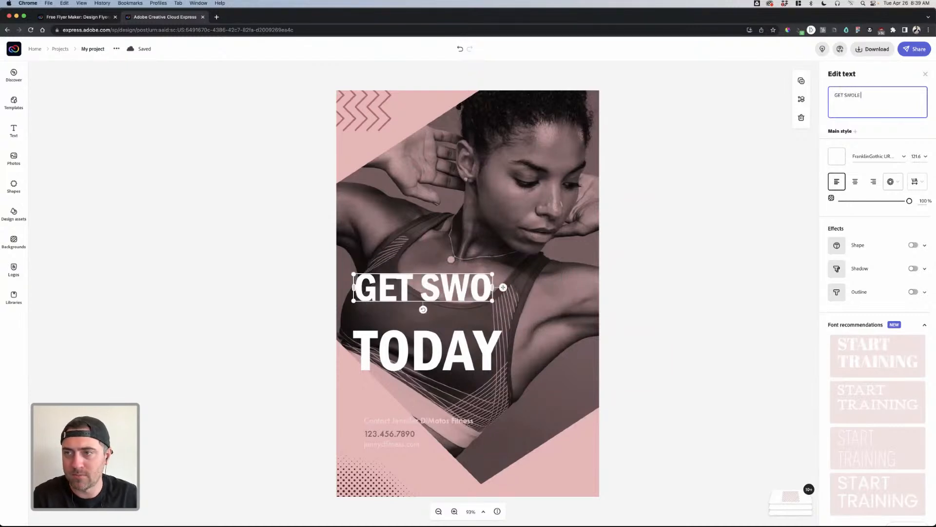
pyautogui.write(' FEED THE SO')
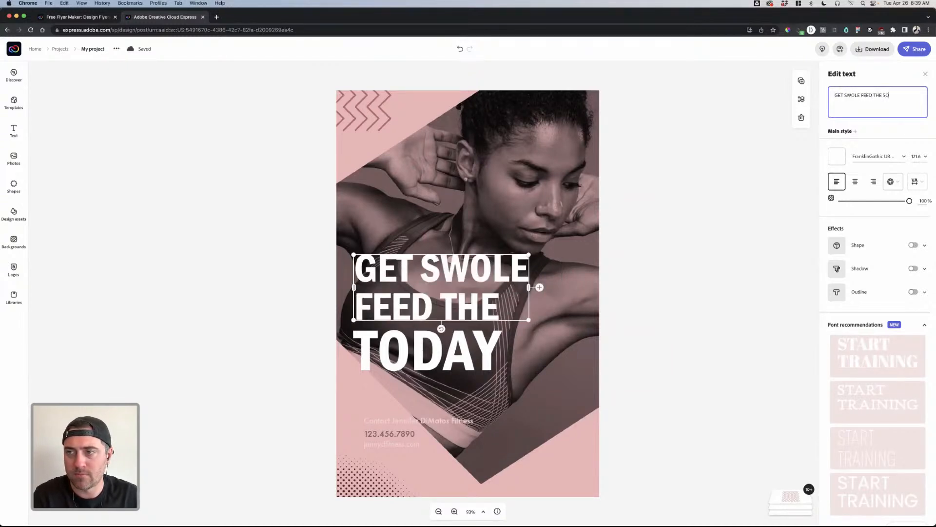
pyautogui.write('UL')
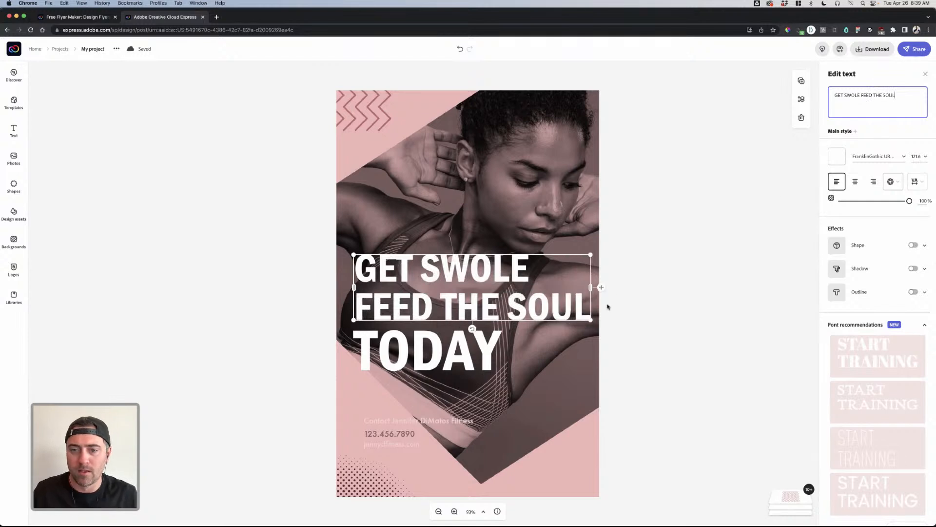
pyautogui.moveTo(506, 311); pyautogui.dragTo(538, 239)
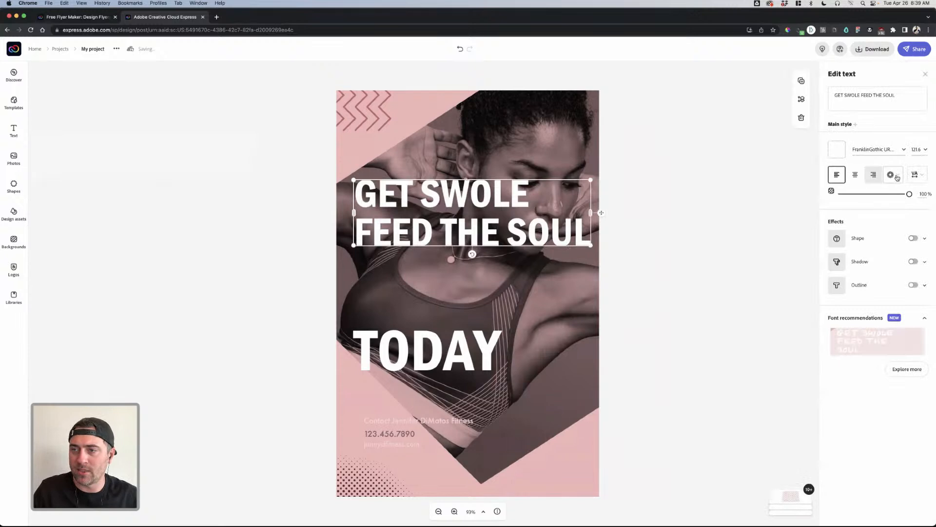
# - Try the circle, semicircle, inverted semicircle and the left-aligned, centered and right-aligned grid layouts on the GET SWOLE FEED THE SOUL text
pyautogui.click(896, 178)
pyautogui.click(876, 213)
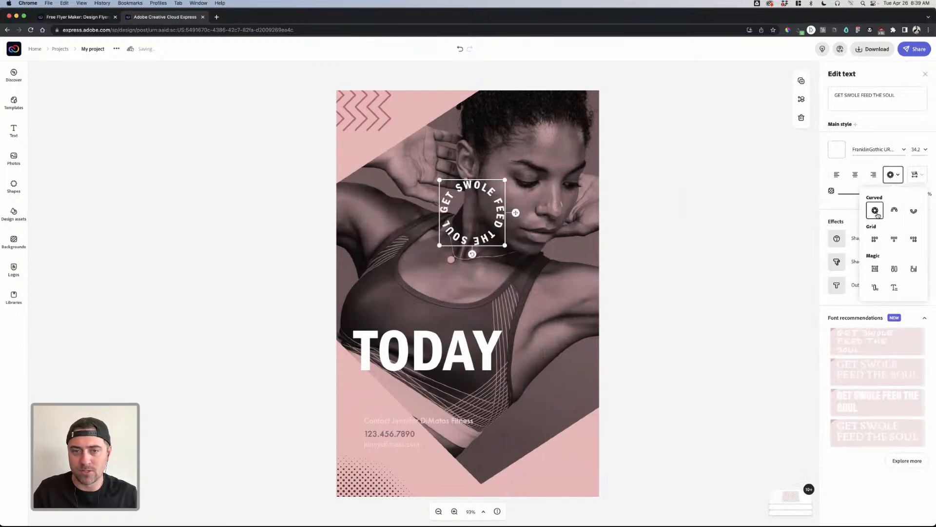
pyautogui.click(895, 211)
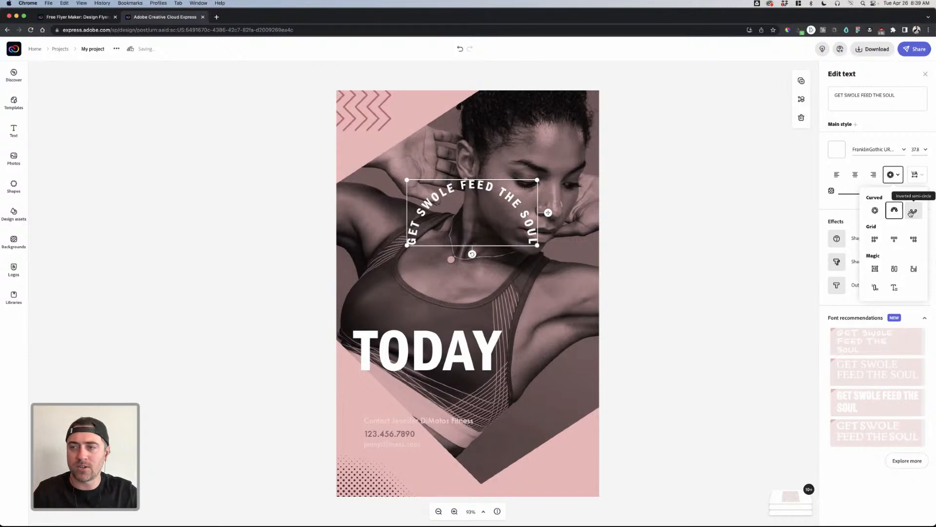
pyautogui.click(912, 212)
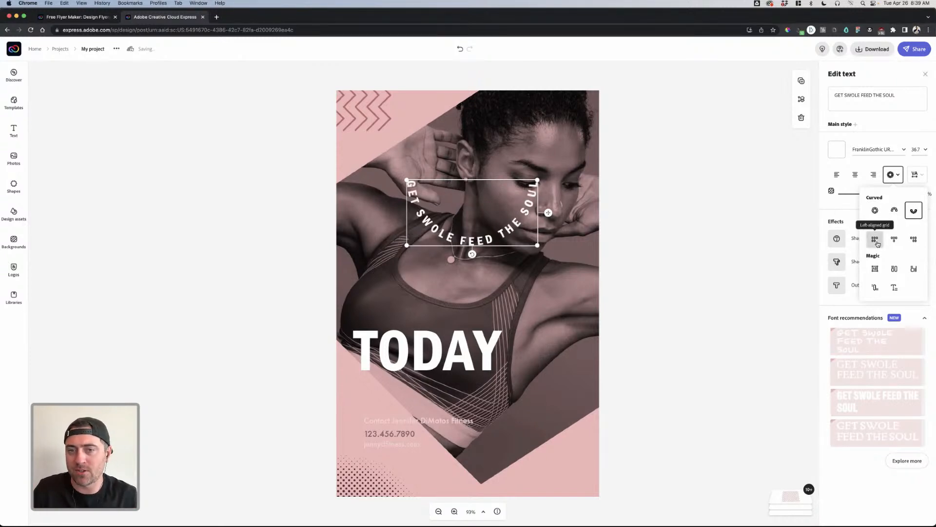
pyautogui.click(877, 242)
pyautogui.click(900, 244)
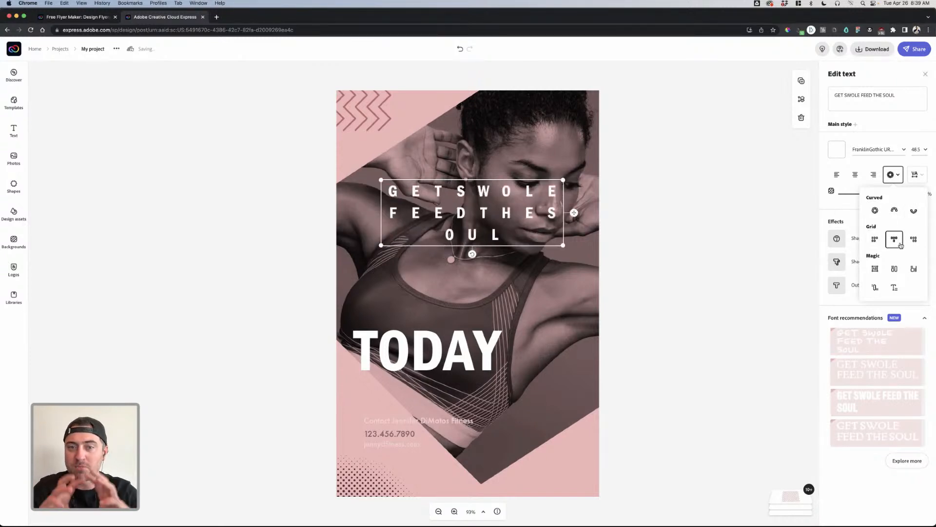
pyautogui.click(914, 239)
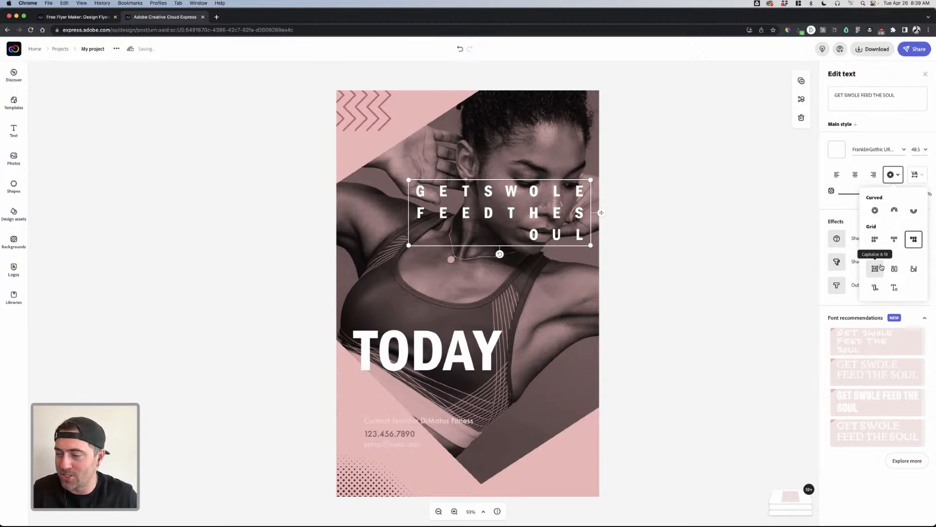
# - Apply the Capitalize & fit layout to GET SWOLE FEED THE SOUL, resize it into three lines at about size 66, and position it above TODAY
pyautogui.click(878, 268)
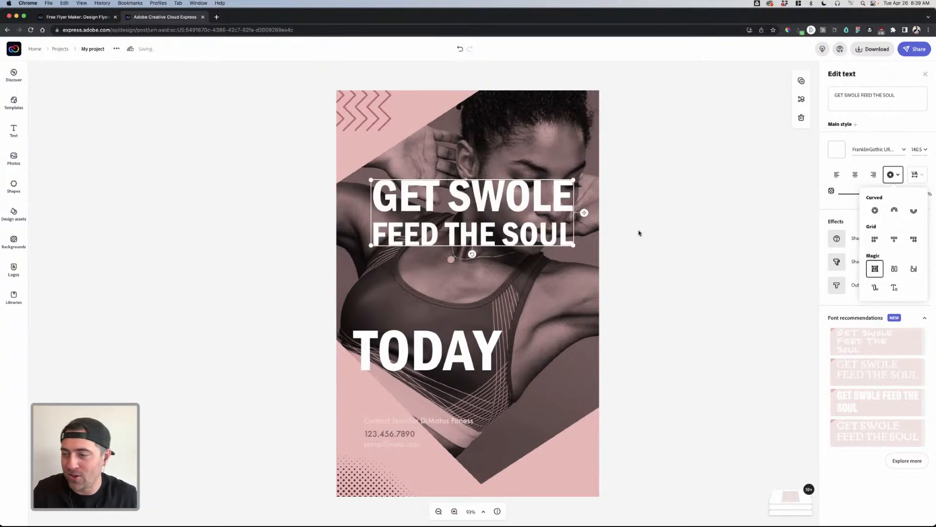
pyautogui.moveTo(574, 246); pyautogui.dragTo(535, 313)
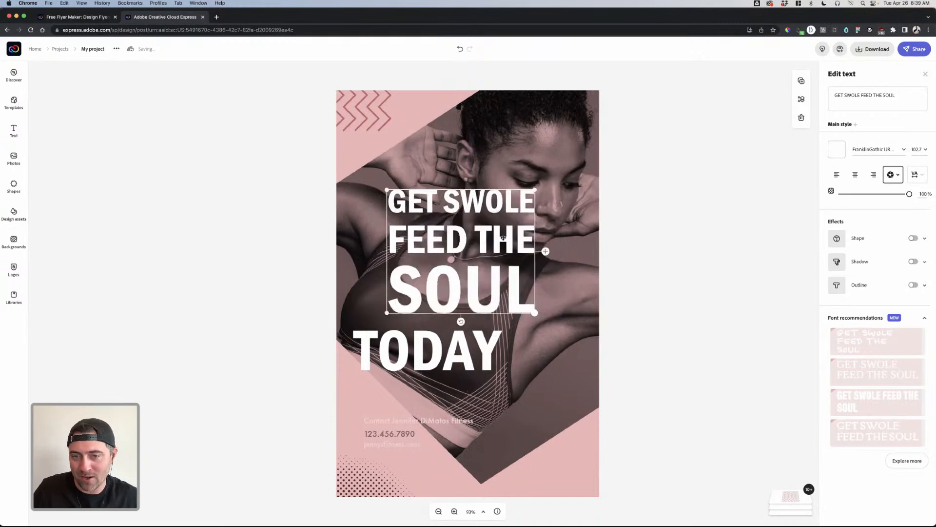
pyautogui.moveTo(507, 238); pyautogui.dragTo(529, 238)
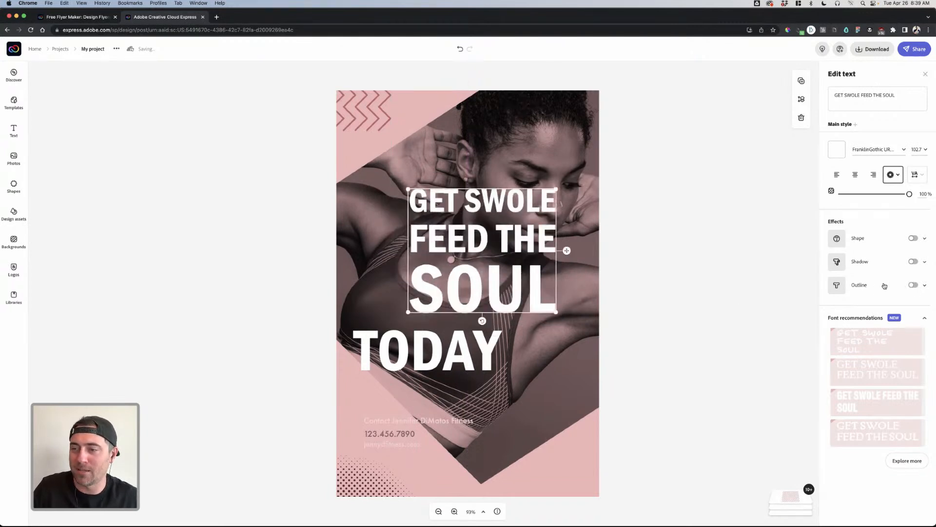
pyautogui.moveTo(556, 189); pyautogui.dragTo(497, 209)
pyautogui.moveTo(461, 241)
pyautogui.mouseDown()
pyautogui.moveTo(564, 307)
pyautogui.moveTo(450, 238)
pyautogui.mouseUp()
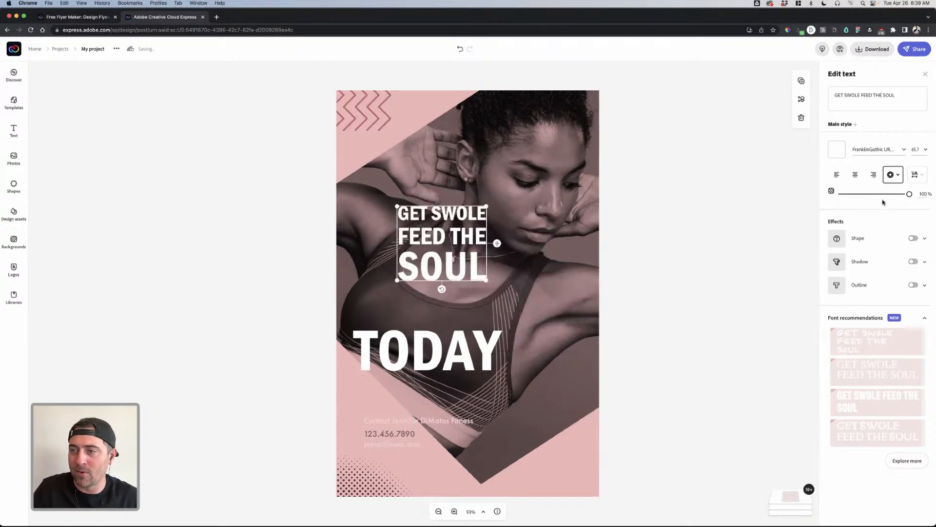
# - Try the other Magic layouts, including Rotate and Drop cap, on GET SWOLE FEED THE SOUL, and return it to Capitalize & fit
pyautogui.click(892, 179)
pyautogui.click(895, 270)
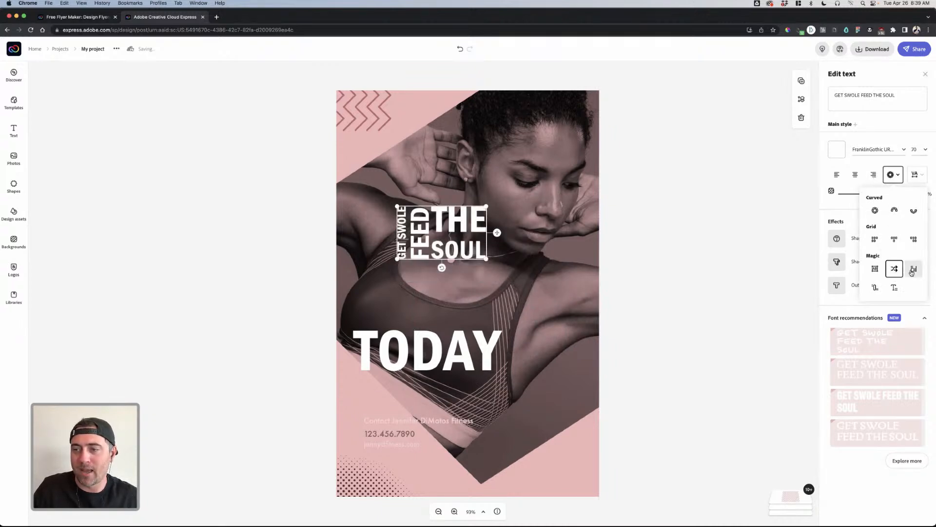
pyautogui.click(912, 270)
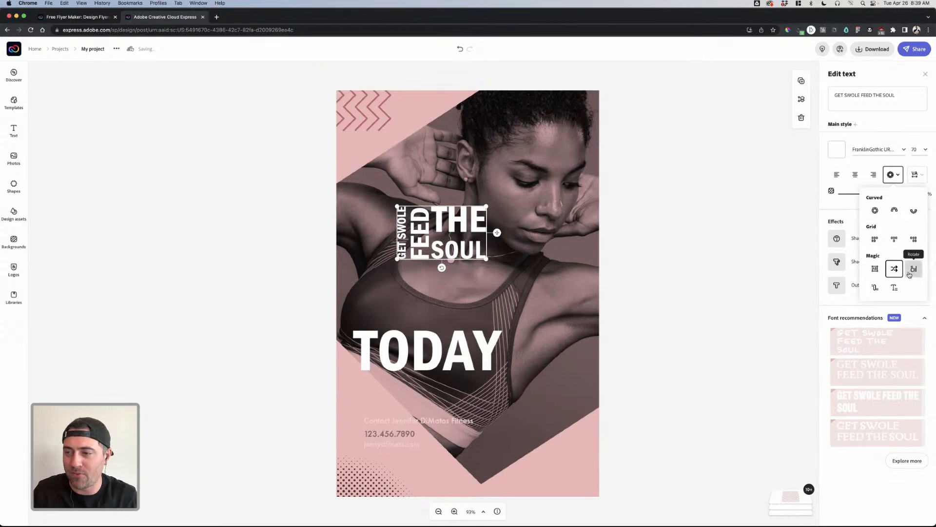
pyautogui.click(875, 287)
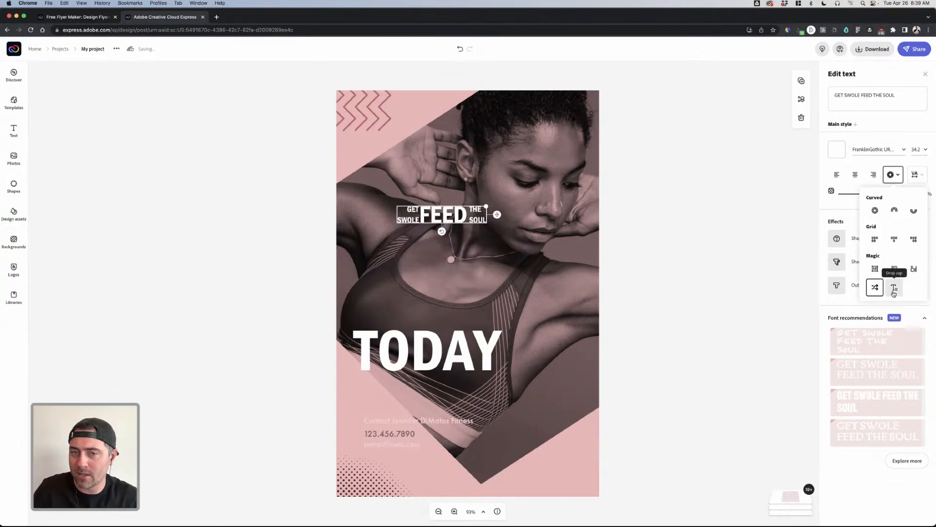
pyautogui.click(894, 292)
pyautogui.click(875, 268)
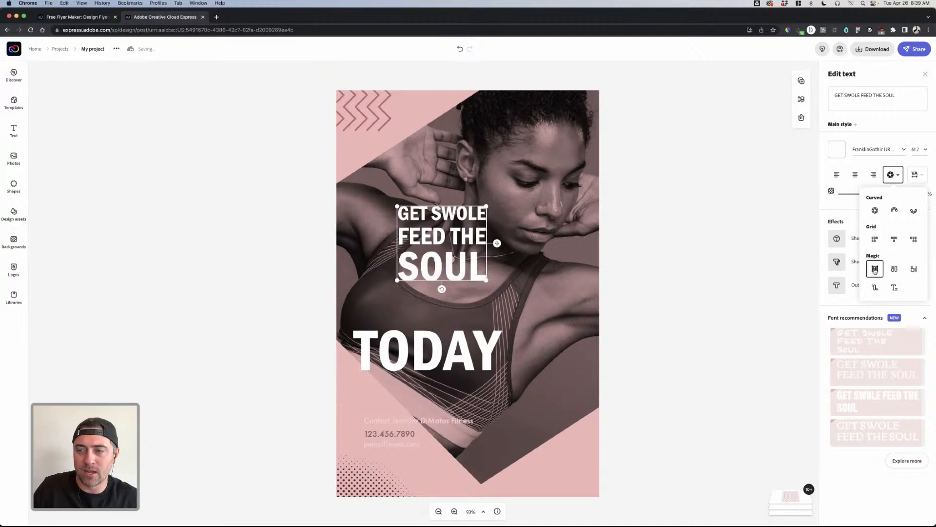
# - Enlarge the GET SWOLE FEED THE SOUL text to about size 92 and move it down over the TODAY text
pyautogui.moveTo(485, 280); pyautogui.dragTo(531, 316)
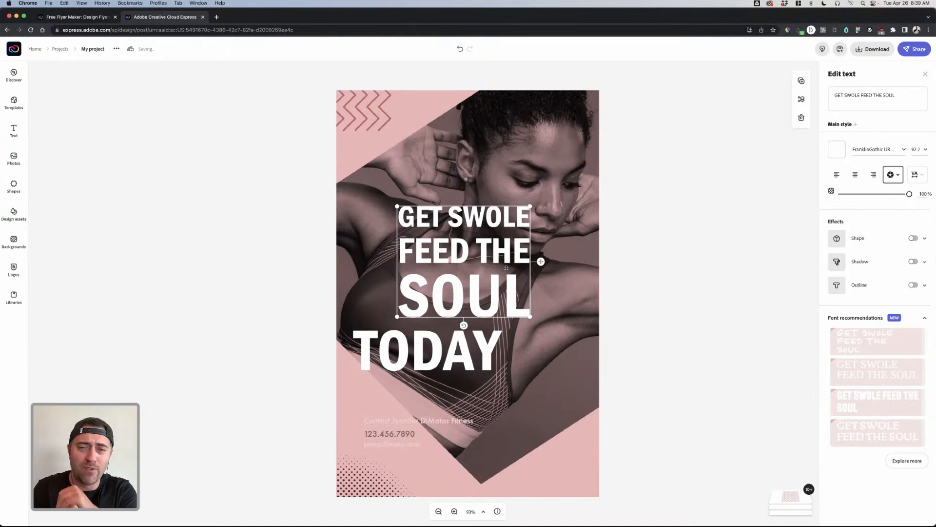
pyautogui.moveTo(501, 265); pyautogui.dragTo(545, 199)
pyautogui.moveTo(581, 356); pyautogui.dragTo(446, 360)
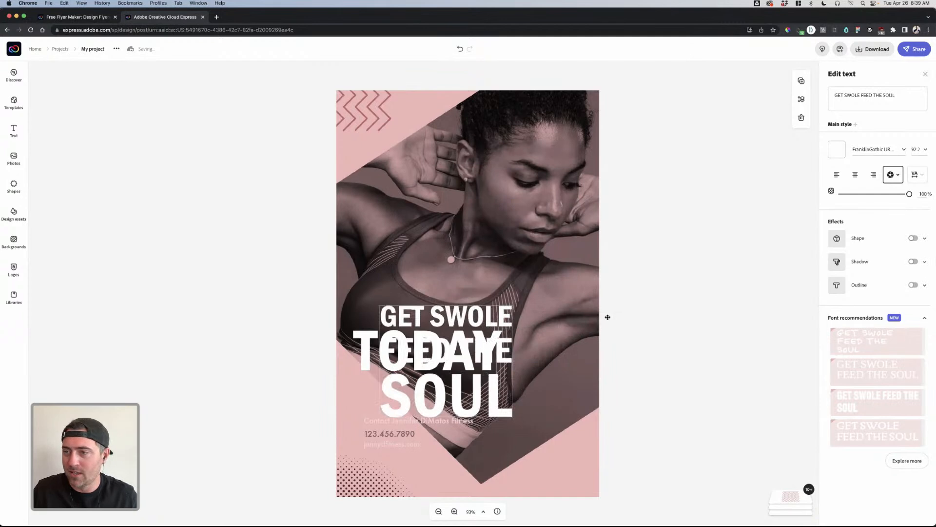
# - Replace the GET SWOLE FEED THE SOUL text with Lift Laugh Love
pyautogui.click(887, 98)
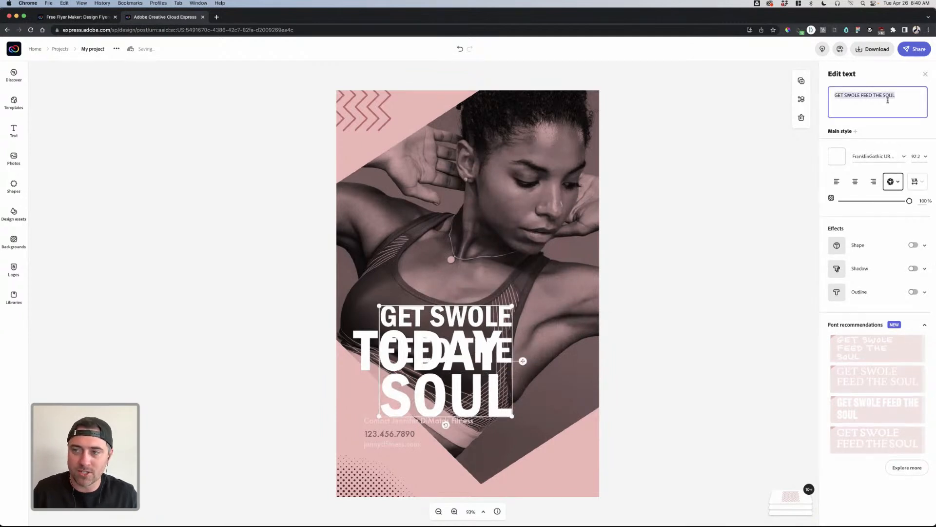
pyautogui.write('Lift La')
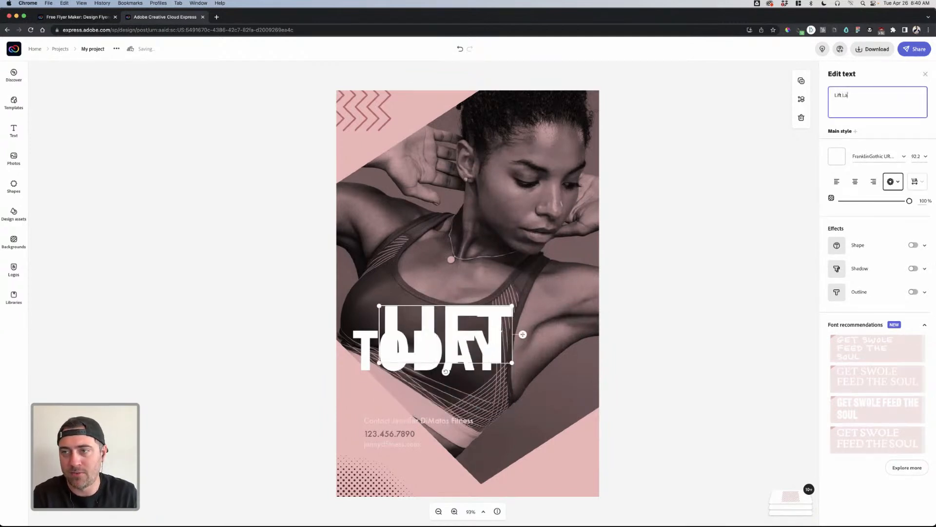
pyautogui.write('ugh Love')
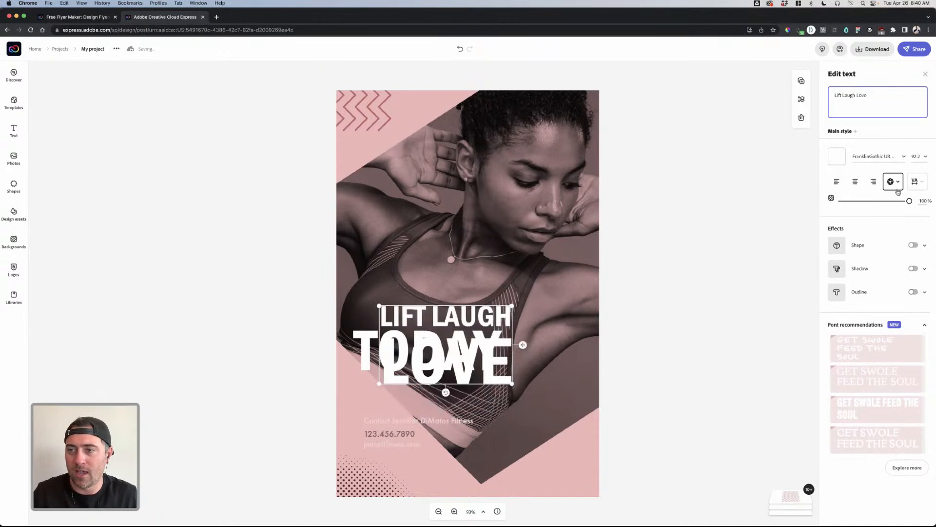
# - Apply the circle layout to Lift Laugh Love, shrink it to about size 53, and place it in the flyer's lower-right pink corner
pyautogui.click(891, 183)
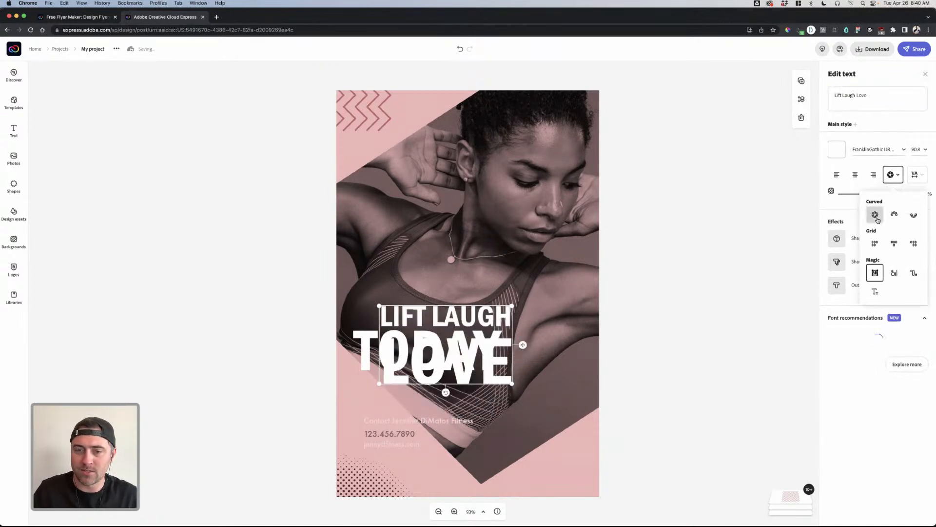
pyautogui.moveTo(444, 349); pyautogui.dragTo(456, 198)
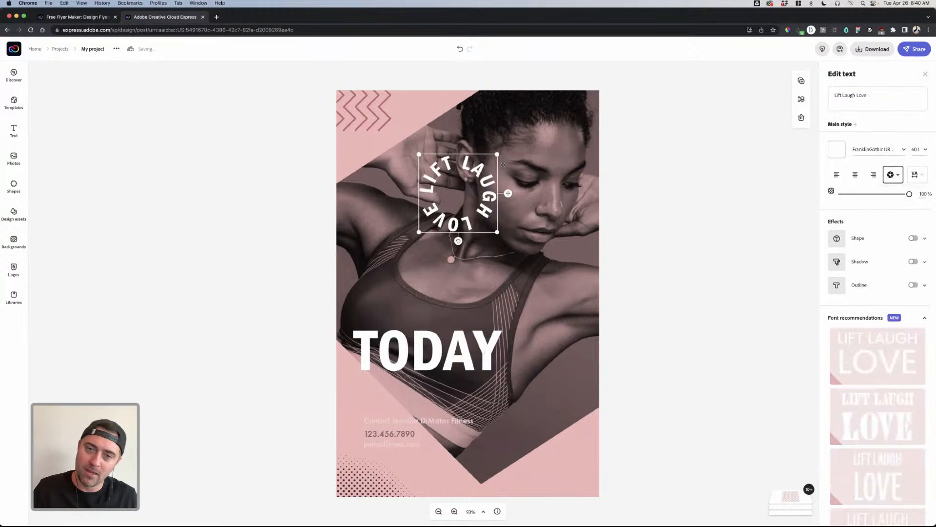
pyautogui.moveTo(497, 154); pyautogui.dragTo(561, 443)
pyautogui.click(591, 422)
pyautogui.click(595, 424)
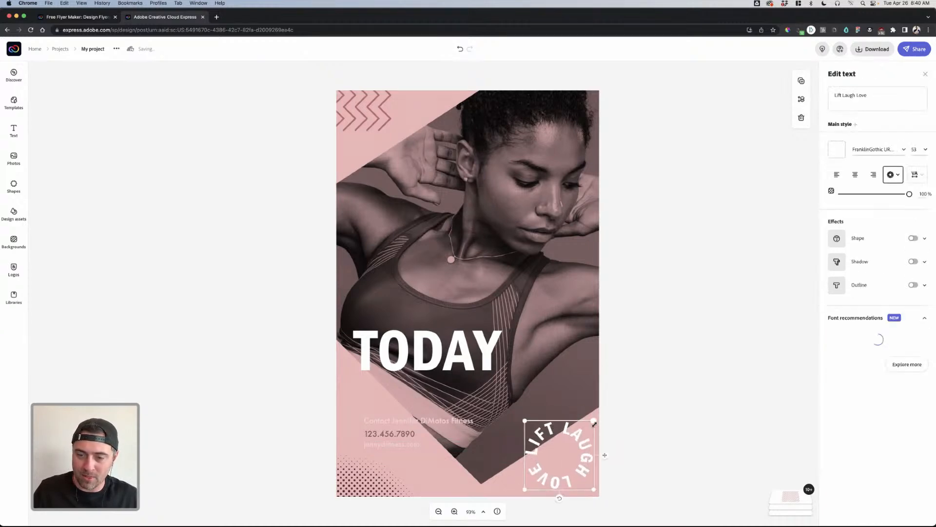
# - Adjust the pink shape at the flyer's lower right so it covers more of the photo behind the circular text
pyautogui.click(511, 479)
pyautogui.moveTo(512, 476); pyautogui.dragTo(490, 466)
pyautogui.moveTo(602, 383); pyautogui.dragTo(665, 367)
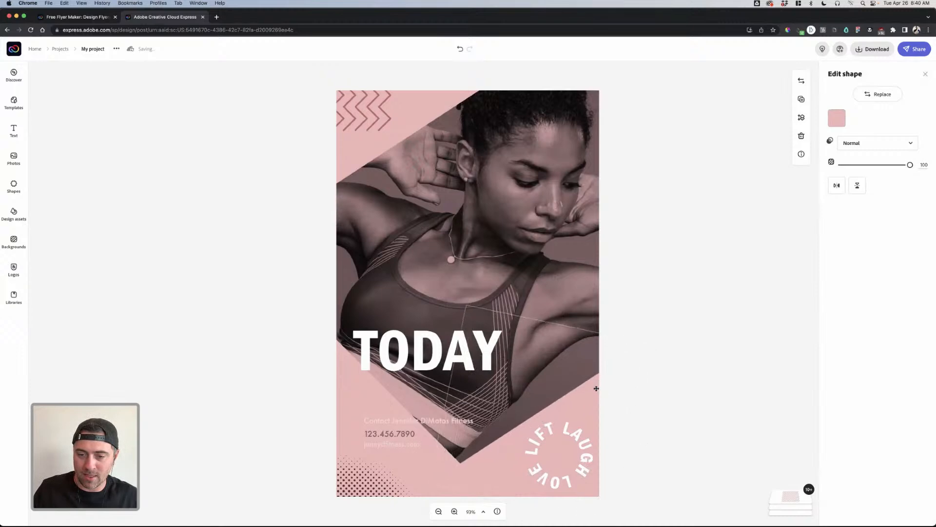
# - Shrink the circular Lift Laugh Love text to about size 44
pyautogui.click(590, 424)
pyautogui.moveTo(590, 424); pyautogui.dragTo(577, 439)
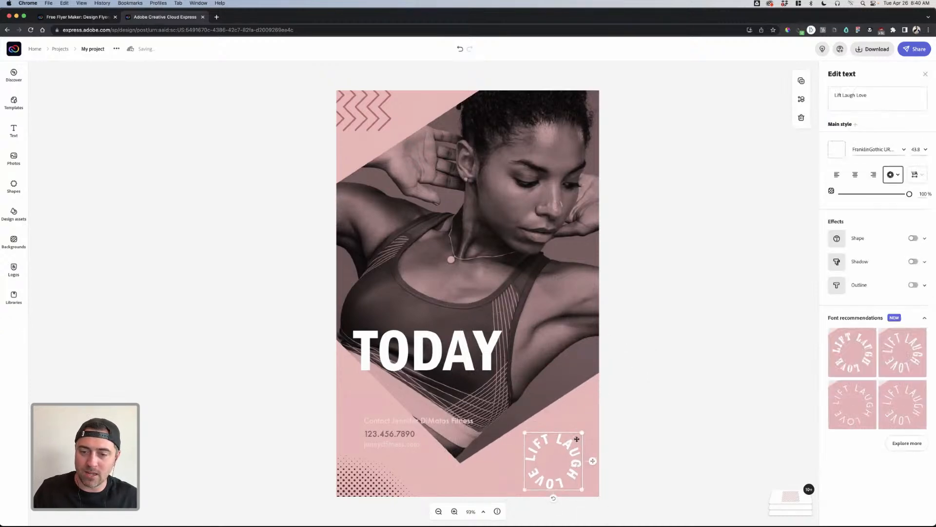
pyautogui.click(627, 422)
# - Search the shapes for heart and add a solid basic heart to the flyer just above the circular text
pyautogui.click(14, 186)
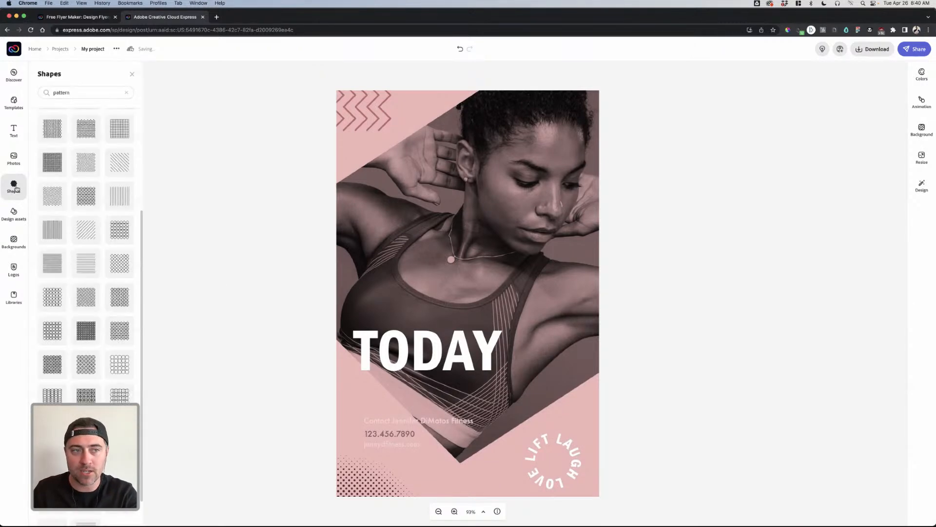
pyautogui.click(101, 92)
pyautogui.write('hea')
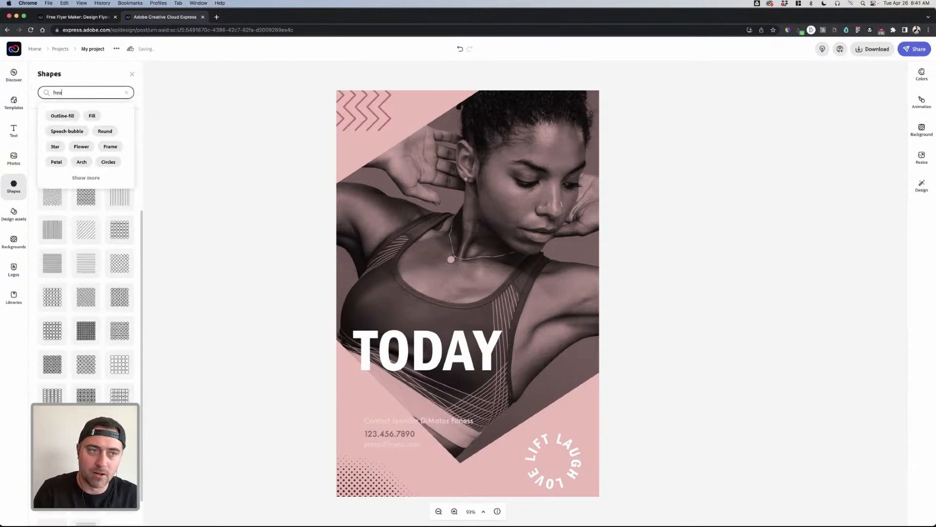
pyautogui.write('rt')
pyautogui.press('Return')
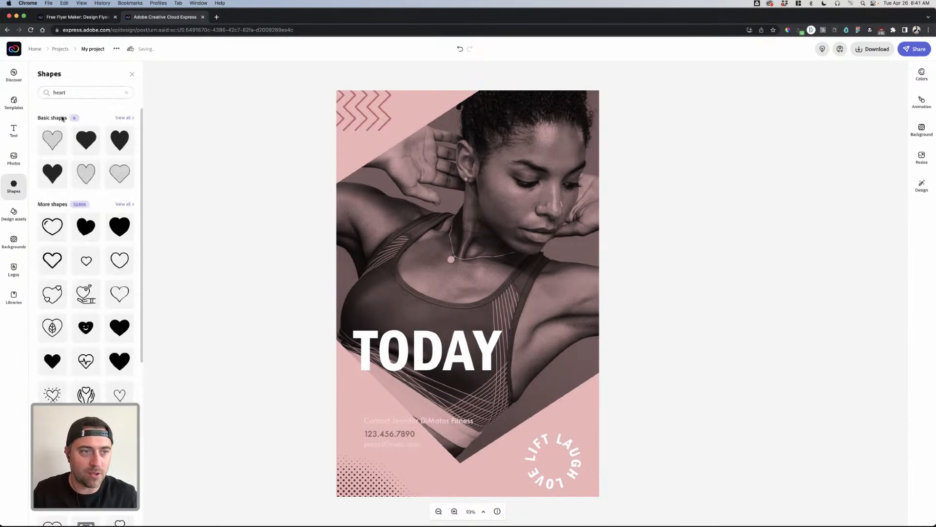
pyautogui.moveTo(86, 138); pyautogui.dragTo(555, 395)
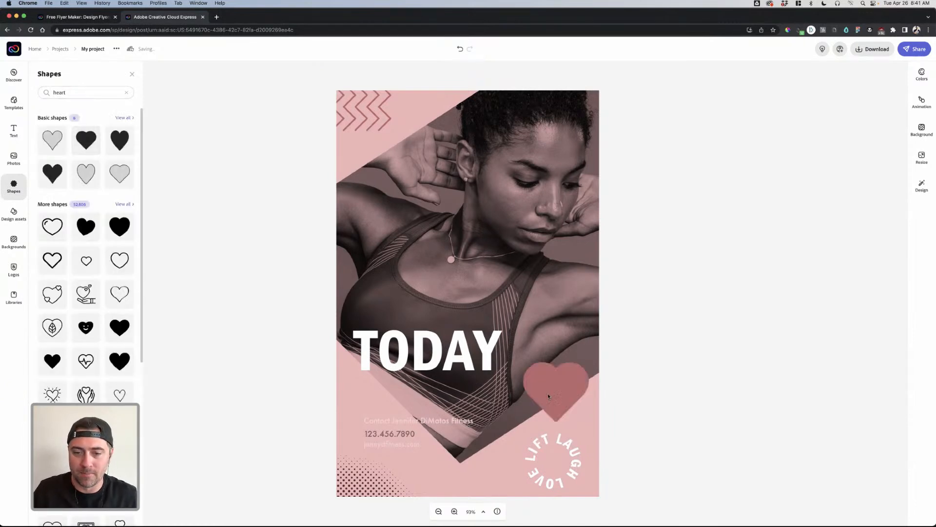
# - Fill the heart with white, shrink it, and place it inside the circular Lift Laugh Love text
pyautogui.click(837, 118)
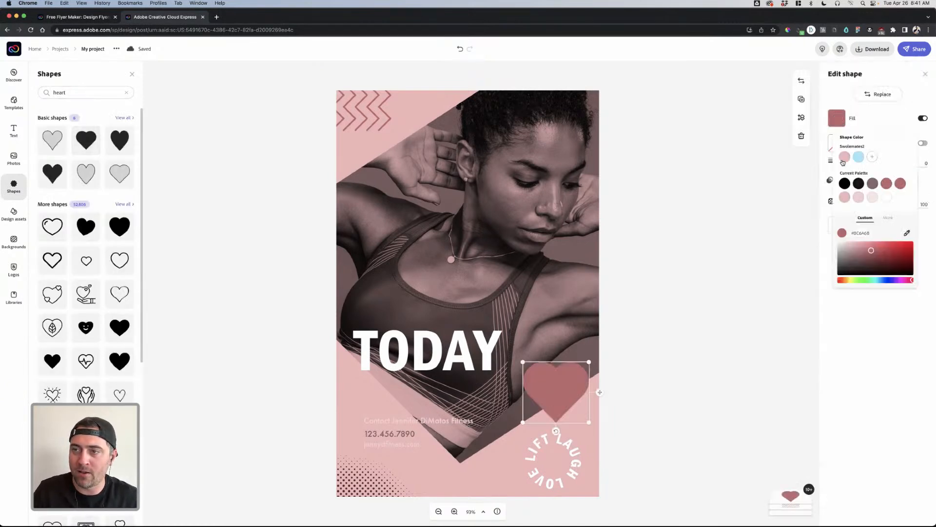
pyautogui.click(886, 197)
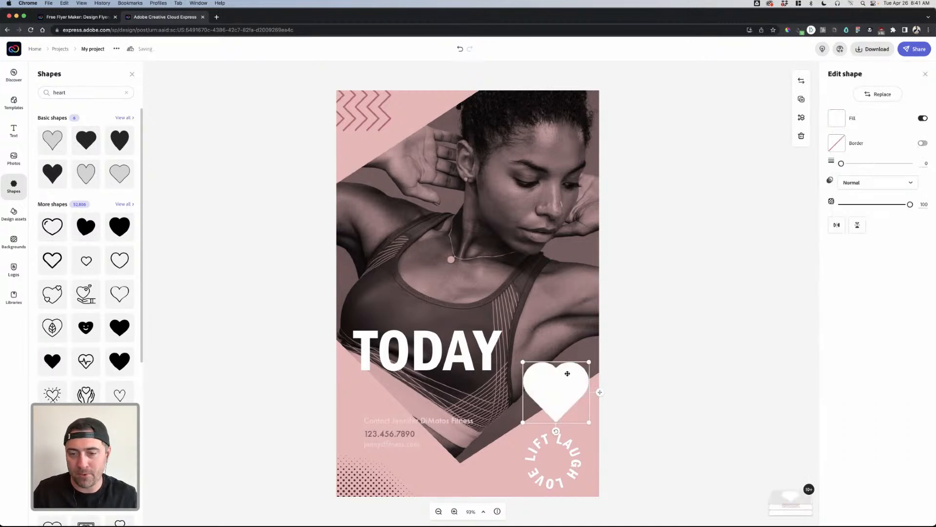
pyautogui.moveTo(585, 364); pyautogui.dragTo(555, 462)
pyautogui.moveTo(549, 461); pyautogui.dragTo(553, 462)
# - Align the heart and the circular text to each other's horizontal and vertical centers
pyautogui.keyDown('shift'); pyautogui.click(566, 441); pyautogui.keyUp('shift')
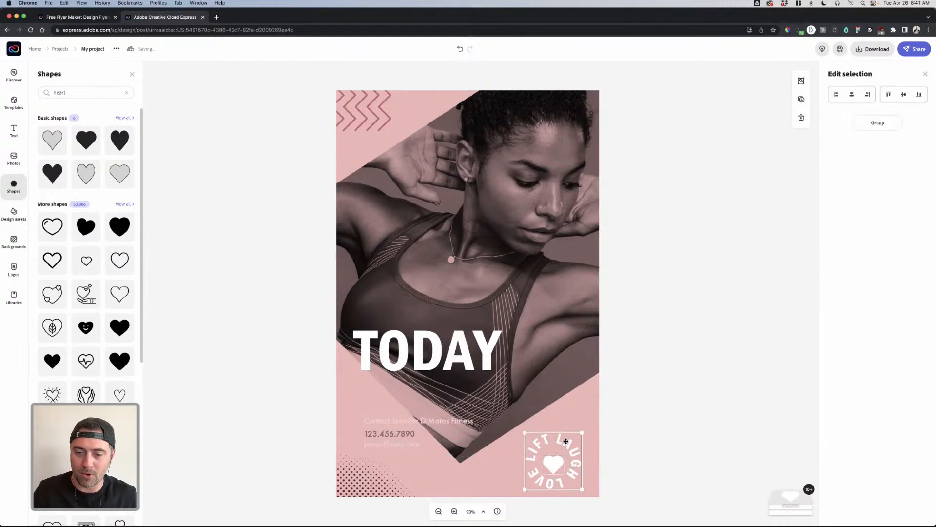
pyautogui.click(854, 96)
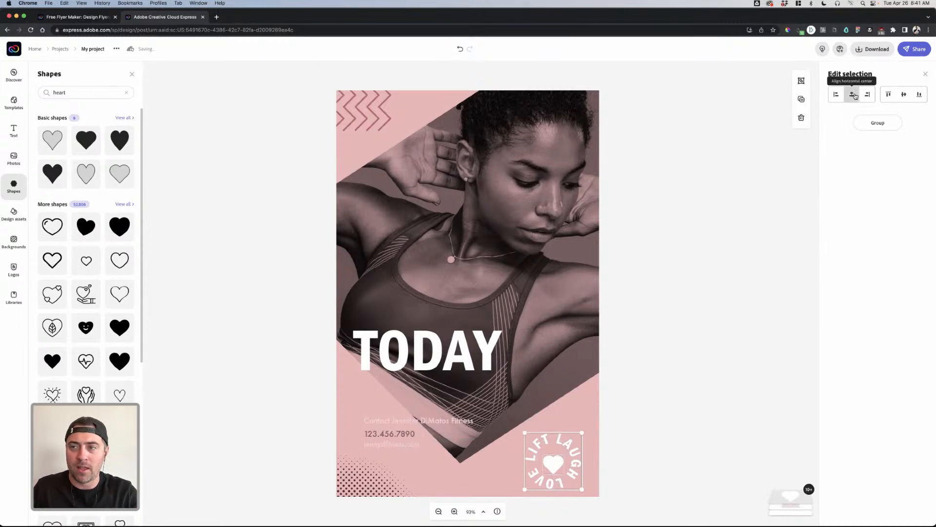
pyautogui.click(904, 95)
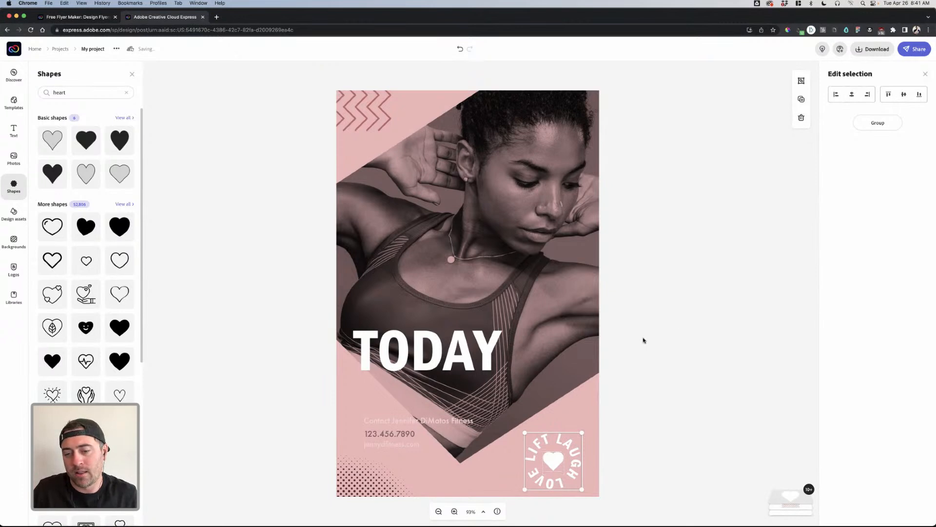
# - Examine how the heart is centered within the circular Lift Laugh Love text
pyautogui.click(574, 487)
pyautogui.click(585, 465)
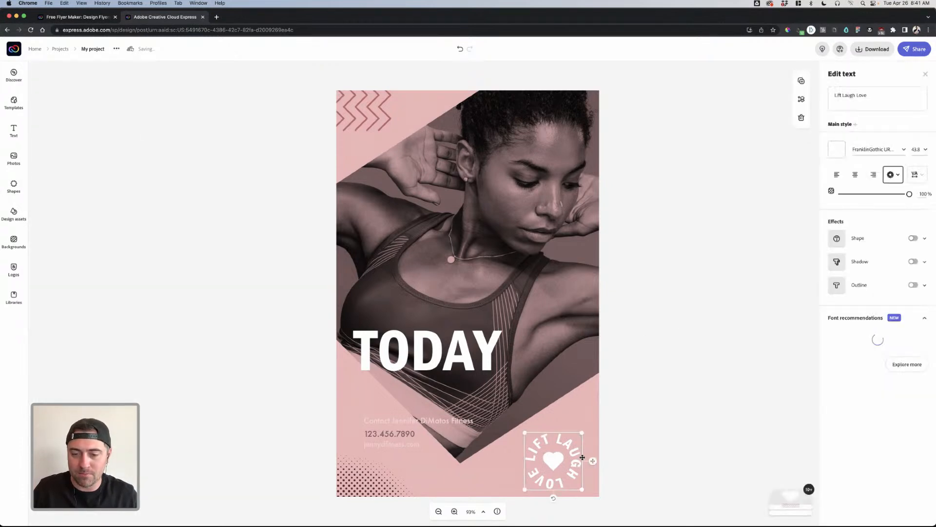
pyautogui.click(563, 458)
pyautogui.click(572, 445)
pyautogui.click(662, 437)
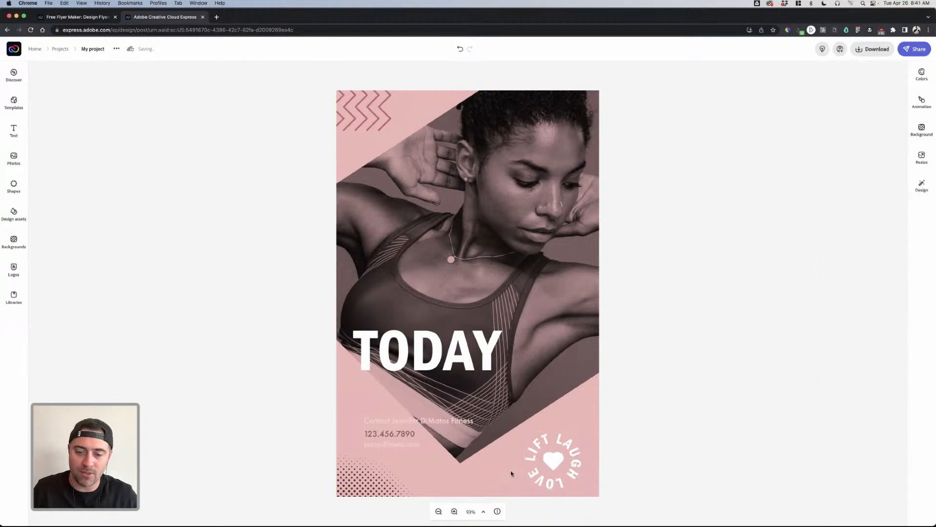
pyautogui.click(553, 467)
pyautogui.click(650, 420)
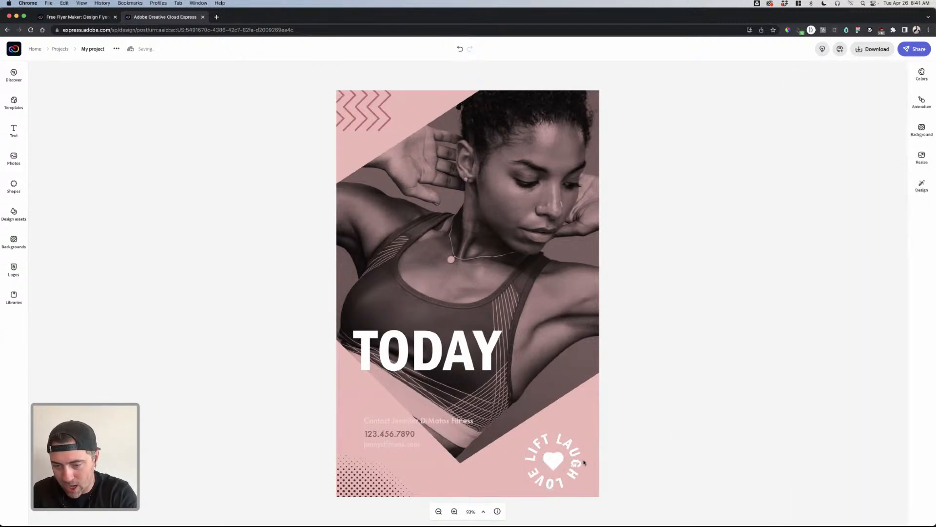
pyautogui.click(556, 464)
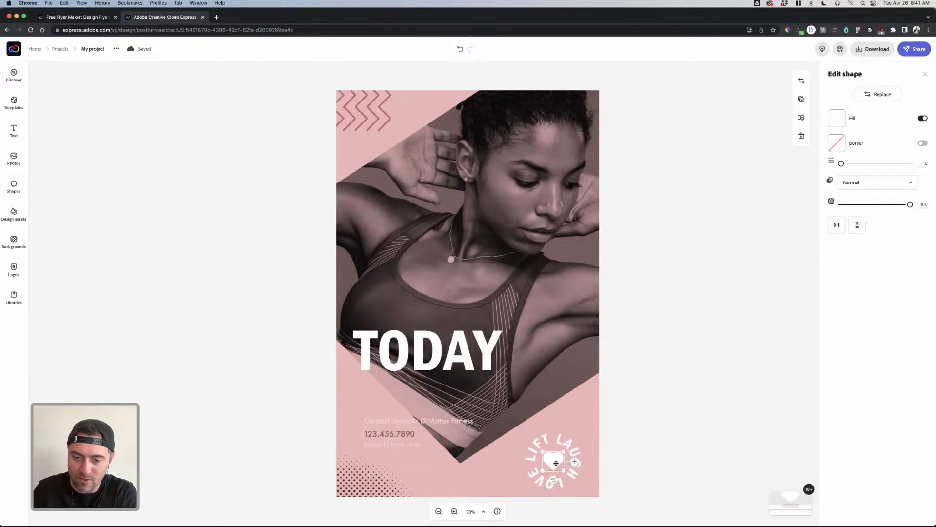
pyautogui.click(623, 447)
# - Nudge the heart slightly down inside the circular Lift Laugh Love text
pyautogui.click(555, 467)
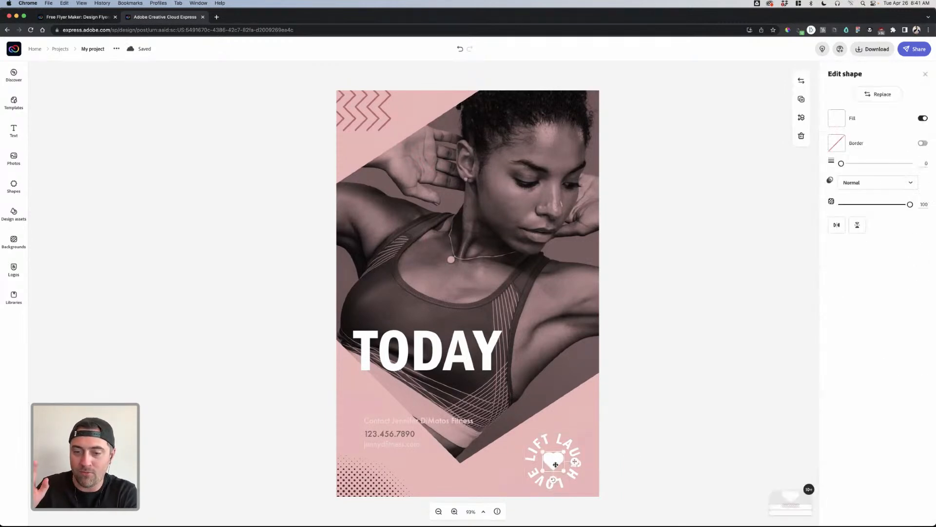
pyautogui.press('Down')
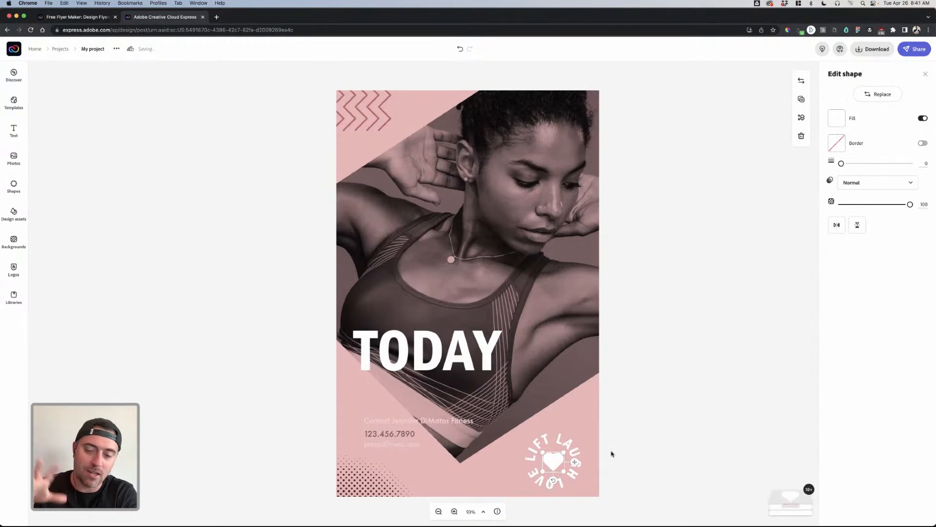
pyautogui.press('Down')
pyautogui.press('Down')
pyautogui.click(611, 455)
pyautogui.click(557, 469)
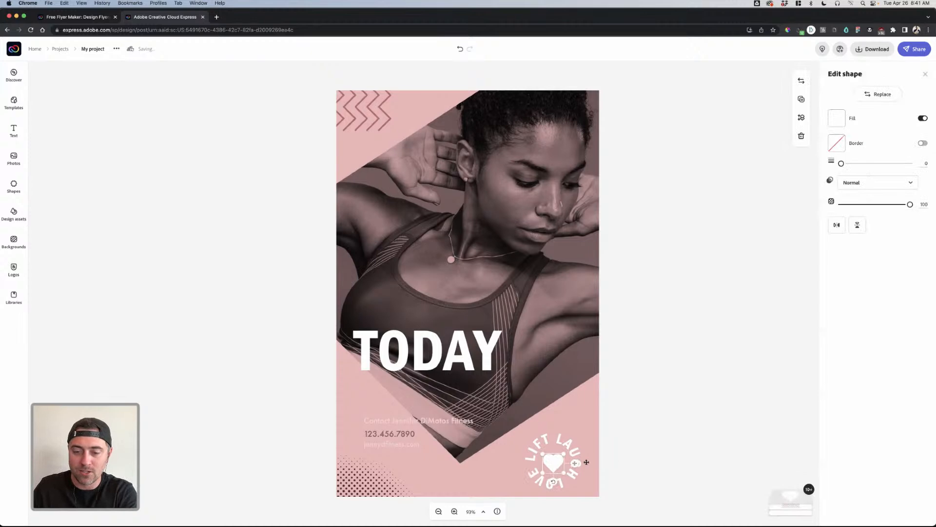
pyautogui.click(615, 461)
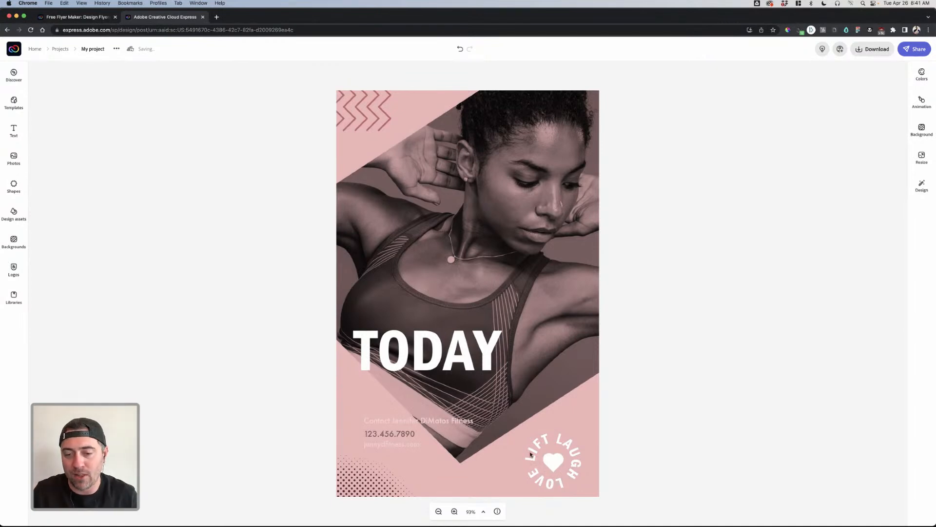
pyautogui.click(422, 345)
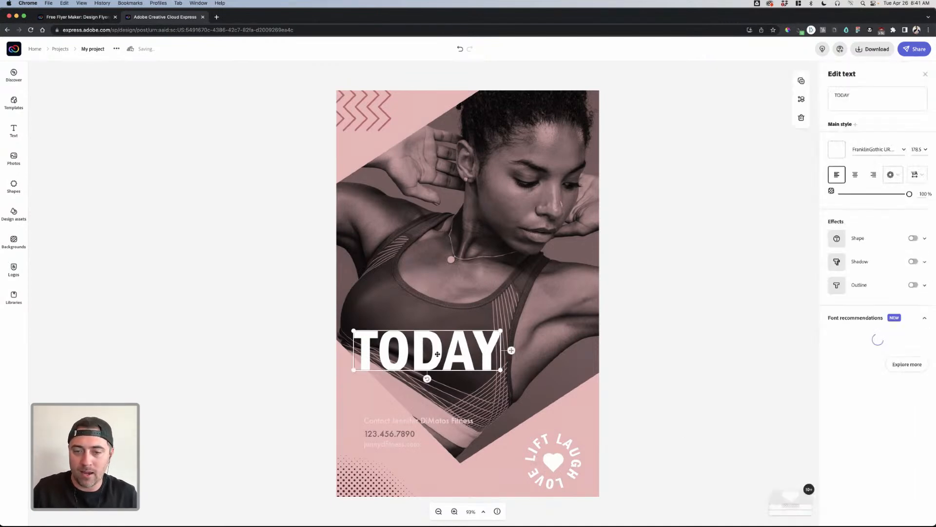
pyautogui.click(408, 417)
pyautogui.click(401, 422)
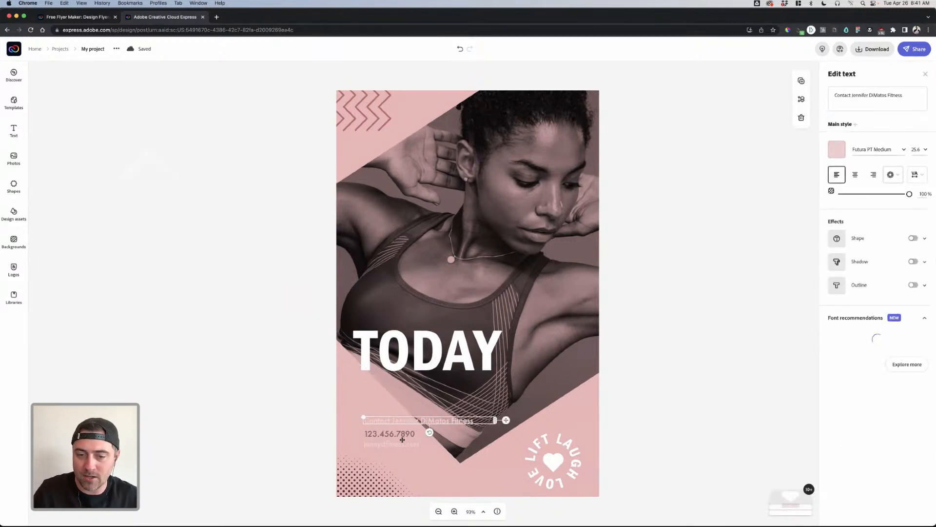
pyautogui.click(399, 446)
pyautogui.click(667, 378)
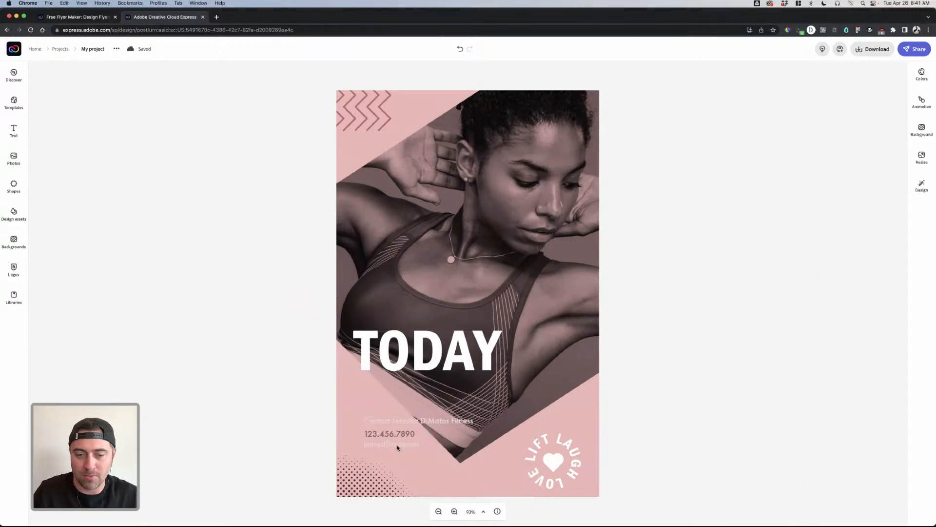
# - Change the web address in the last contact line to the trainer's Swolemates e-mail address
pyautogui.click(398, 446)
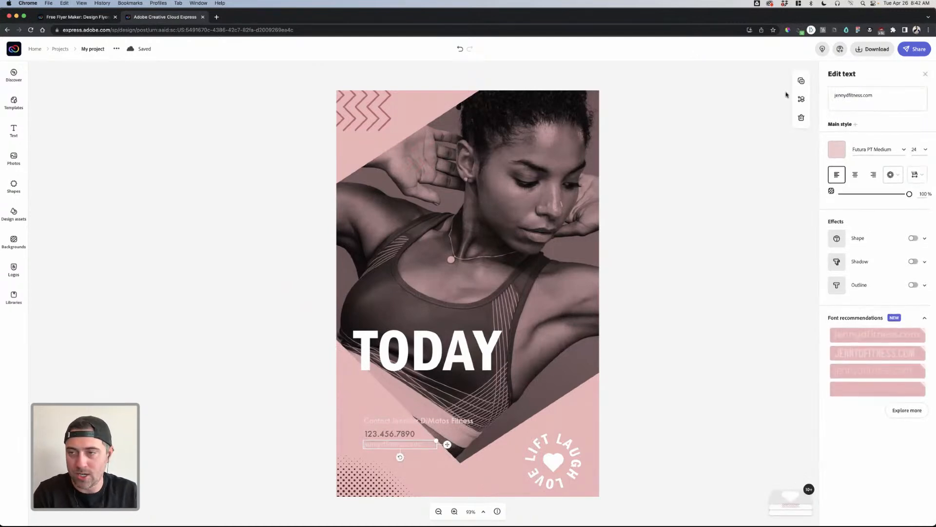
pyautogui.moveTo(862, 95); pyautogui.dragTo(848, 95)
pyautogui.write('@swole')
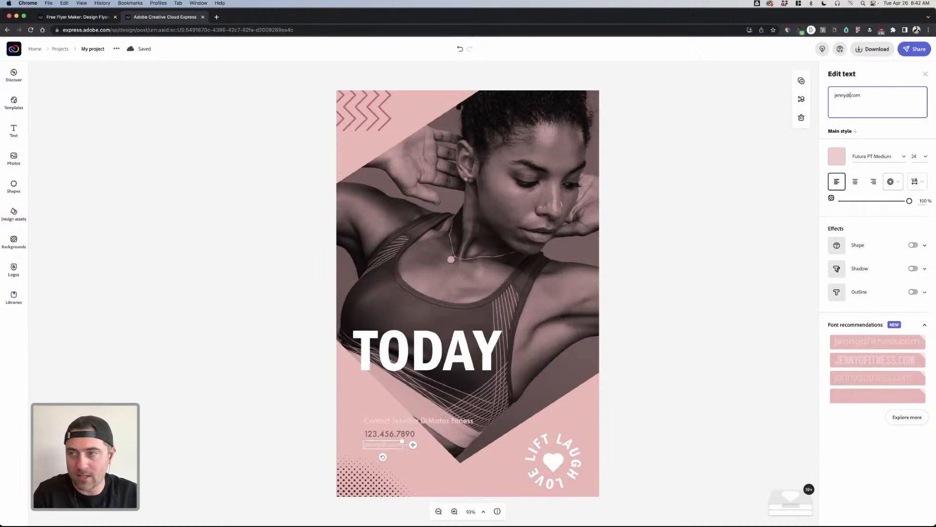
pyautogui.write('mates')
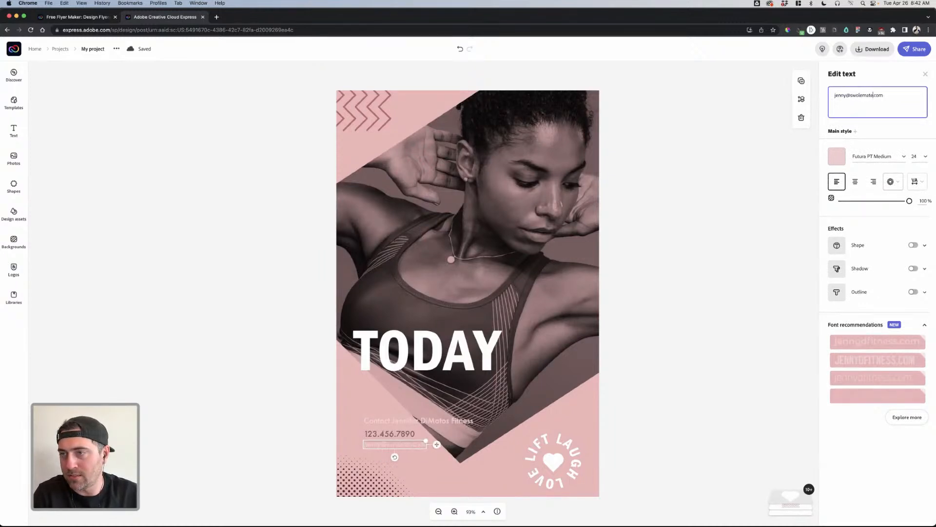
# - Color the e-mail line black and set its font to FranklinGothic URW
pyautogui.click(836, 157)
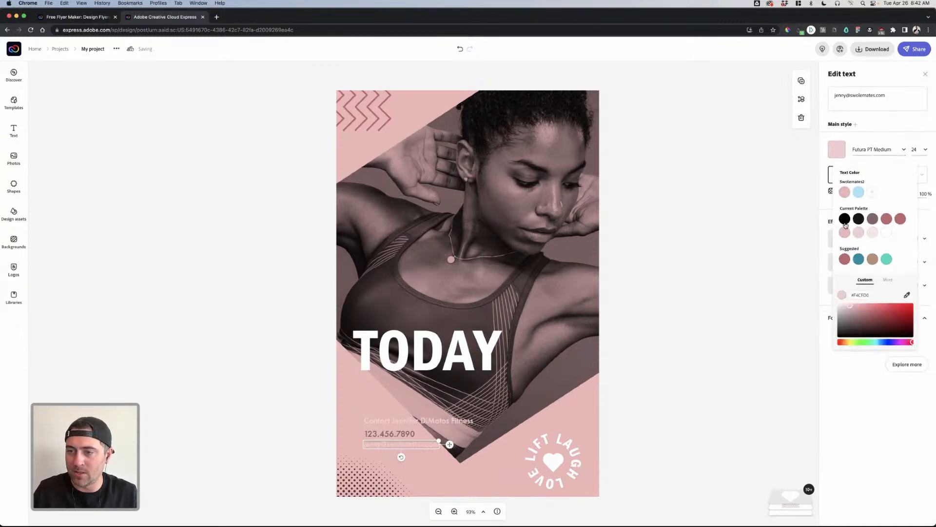
pyautogui.click(845, 219)
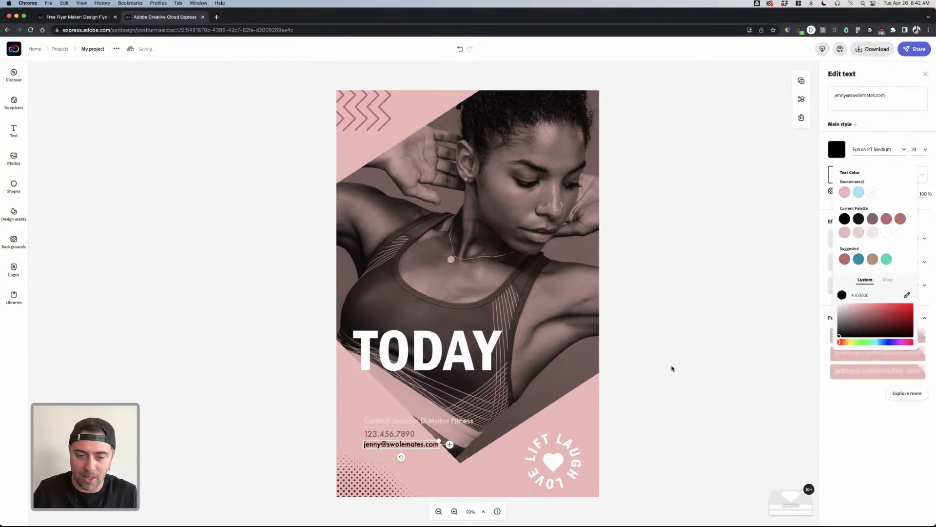
pyautogui.click(867, 149)
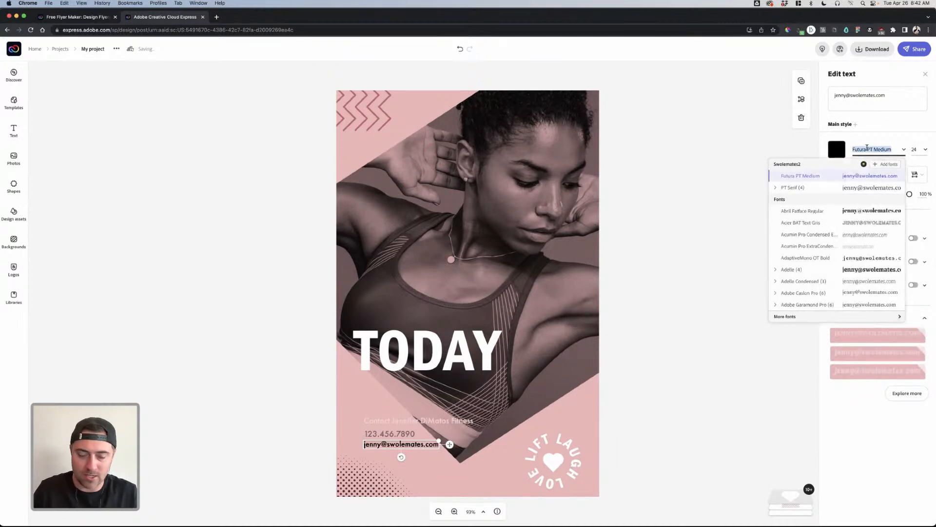
pyautogui.write('franklin')
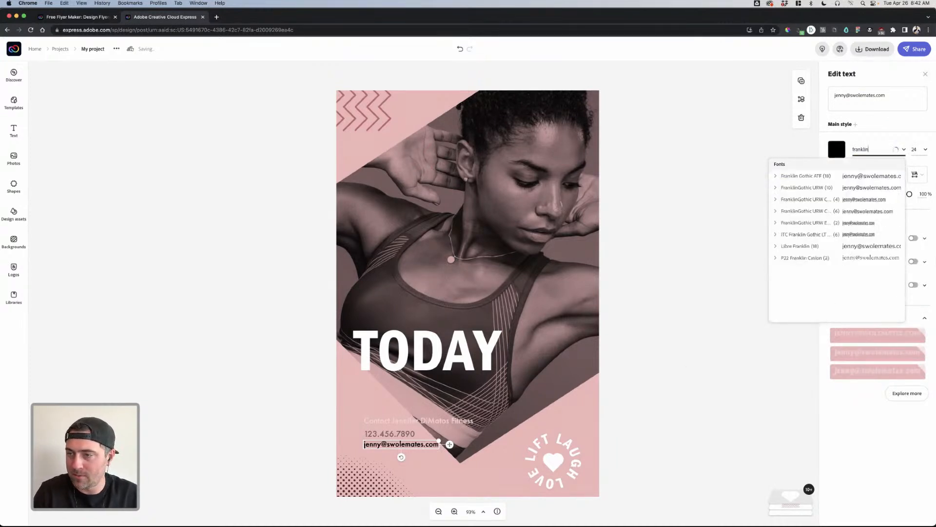
pyautogui.click(801, 188)
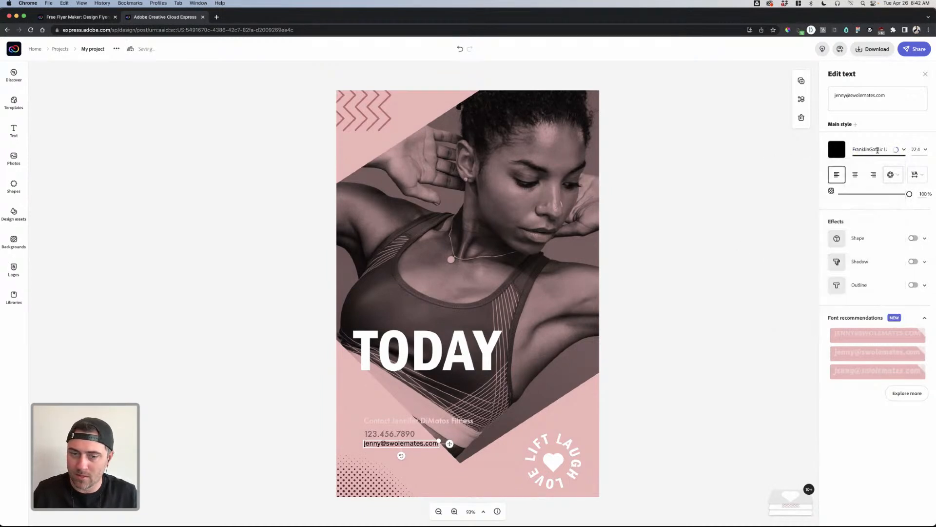
# - Color the phone number line black and set its font to FranklinGothic URW Book
pyautogui.click(397, 437)
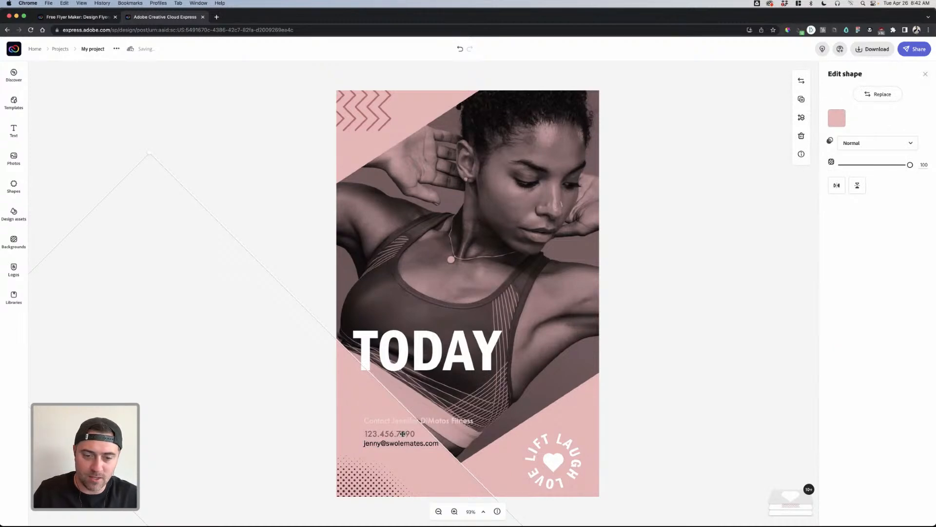
pyautogui.click(403, 433)
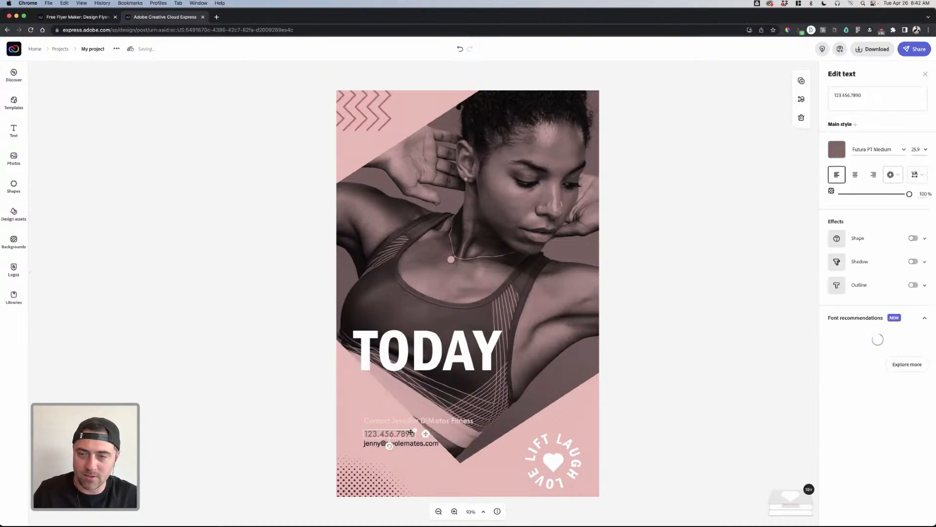
pyautogui.click(837, 149)
pyautogui.click(845, 214)
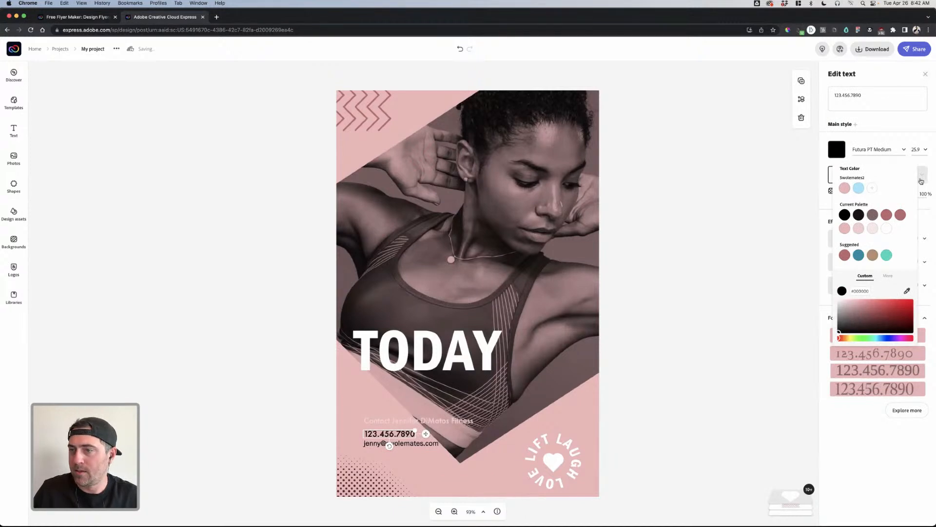
pyautogui.click(871, 150)
pyautogui.write('fra')
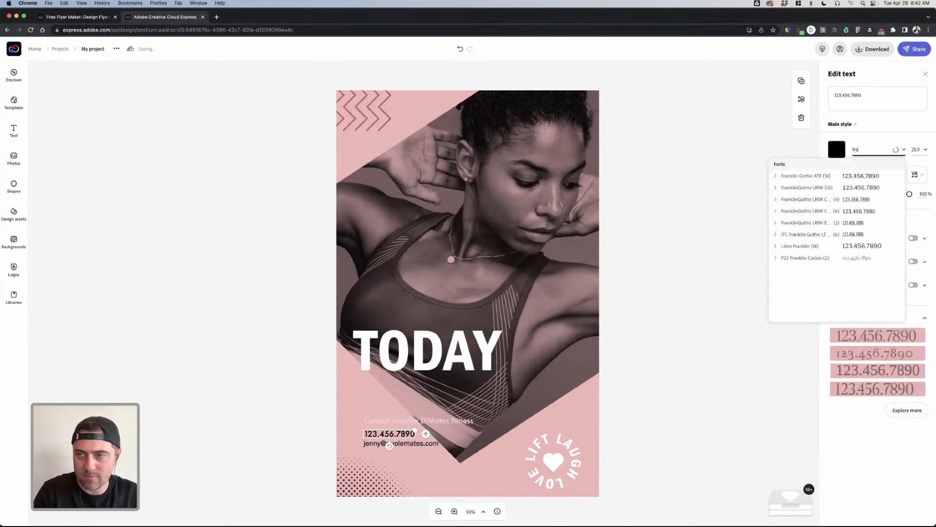
pyautogui.click(783, 189)
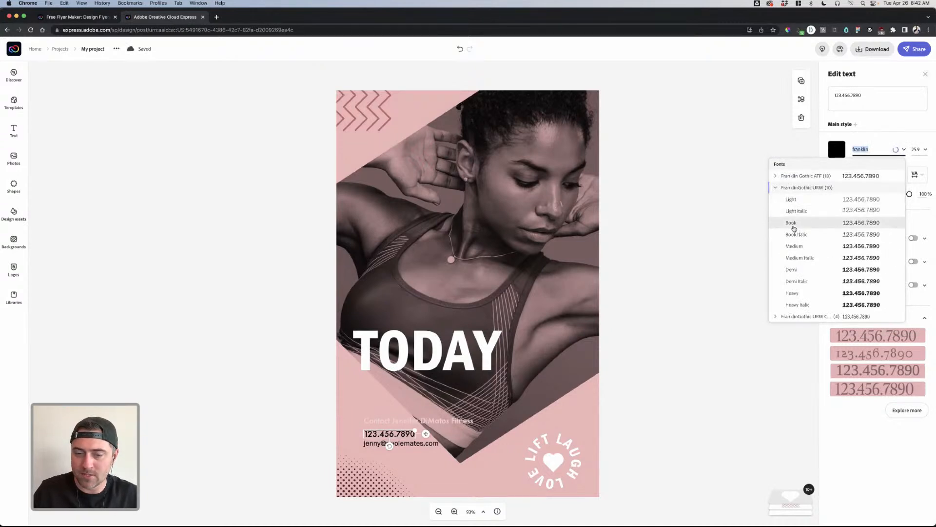
pyautogui.click(796, 228)
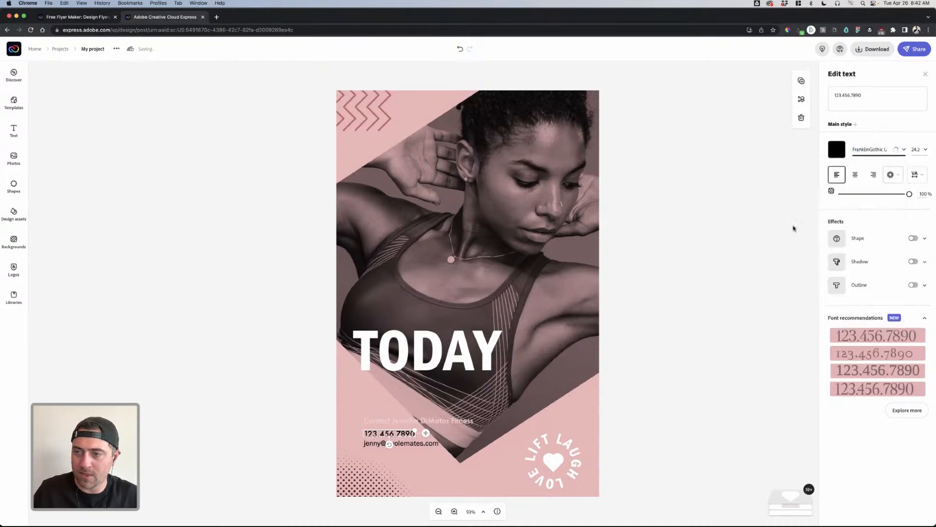
# - Set the contact name line to the condensed FranklinGothic URW Medium font and color it white
pyautogui.click(417, 437)
pyautogui.click(413, 422)
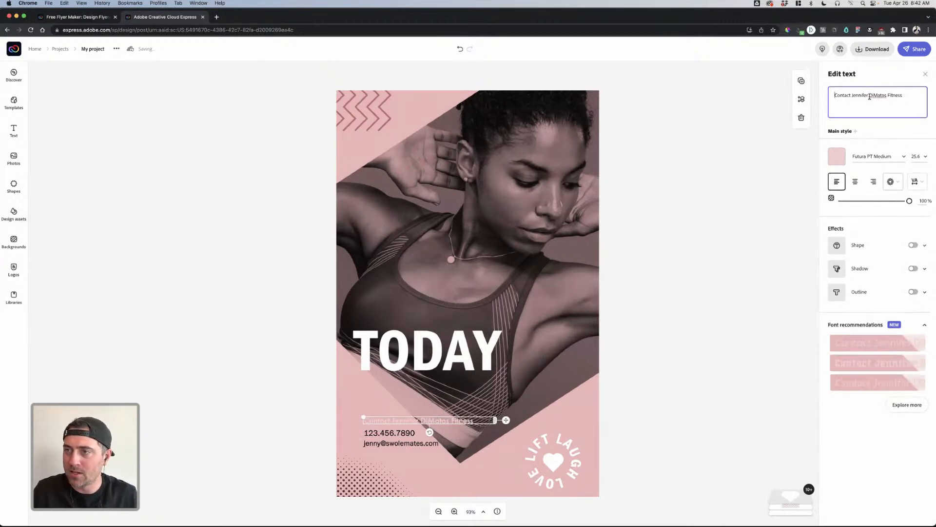
pyautogui.click(871, 156)
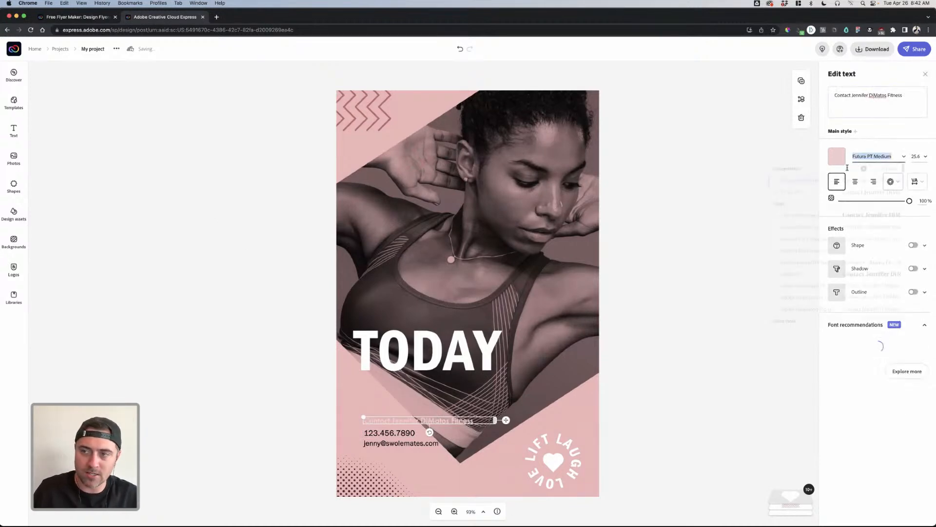
pyautogui.write('franklin')
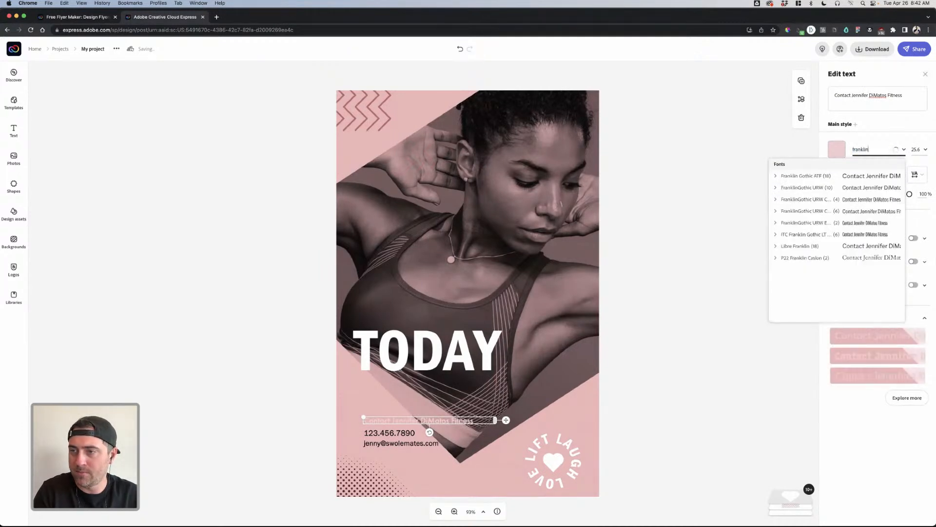
pyautogui.click(777, 211)
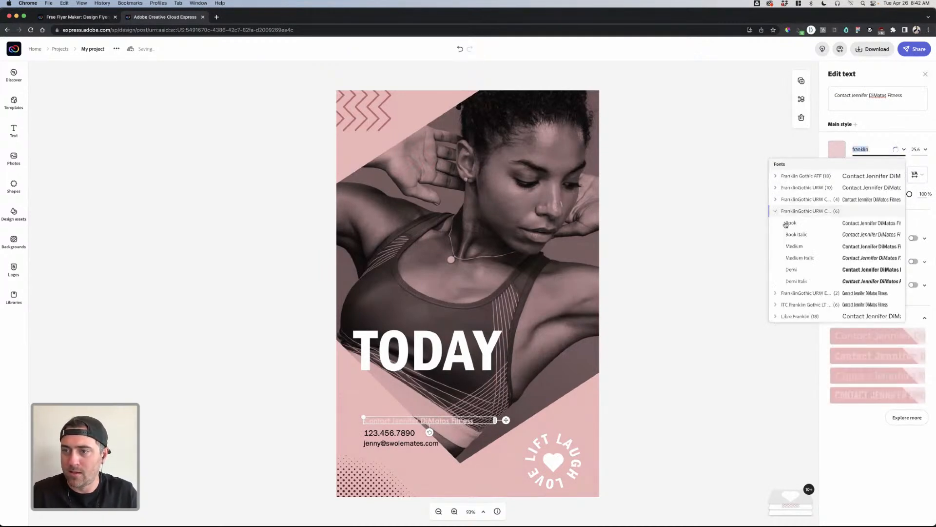
pyautogui.click(795, 248)
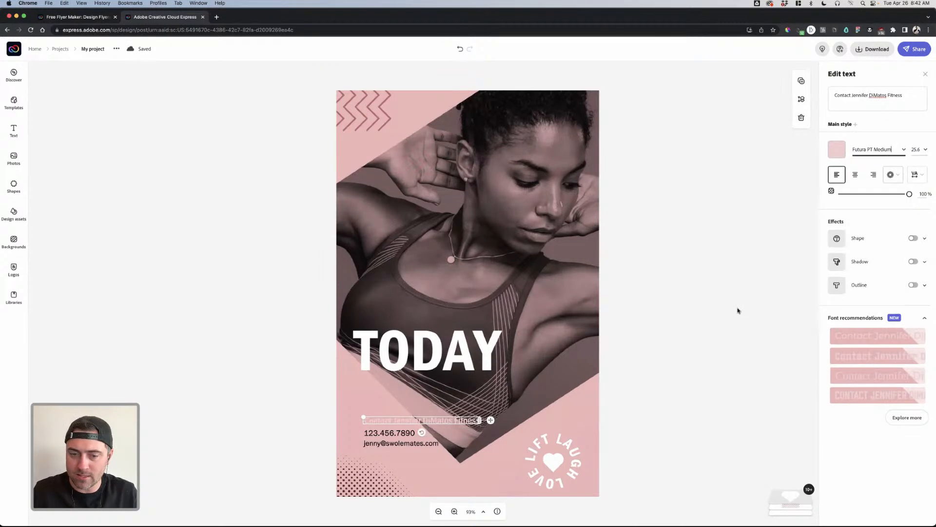
pyautogui.click(837, 150)
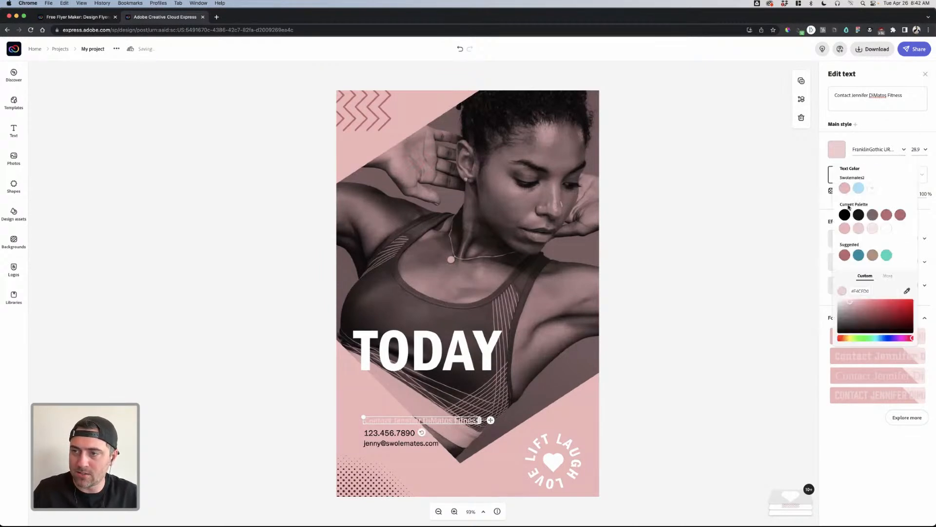
pyautogui.click(887, 228)
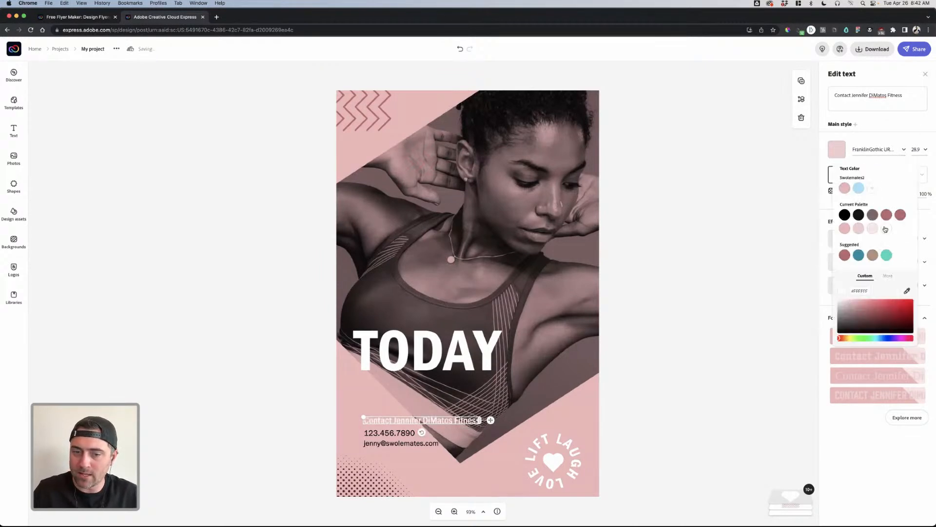
# - Recolor the phone number line with a custom dark grey
pyautogui.click(394, 433)
pyautogui.click(837, 150)
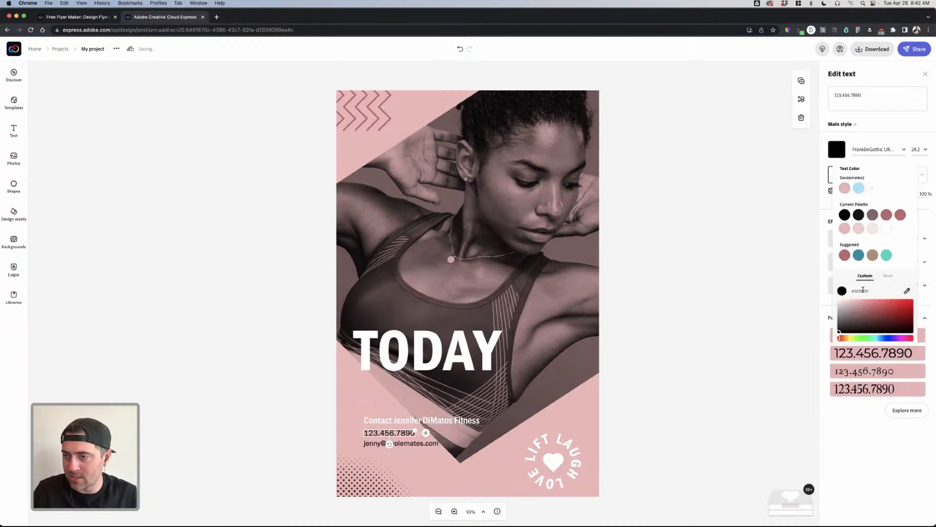
pyautogui.moveTo(851, 318); pyautogui.dragTo(836, 327)
pyautogui.click(704, 340)
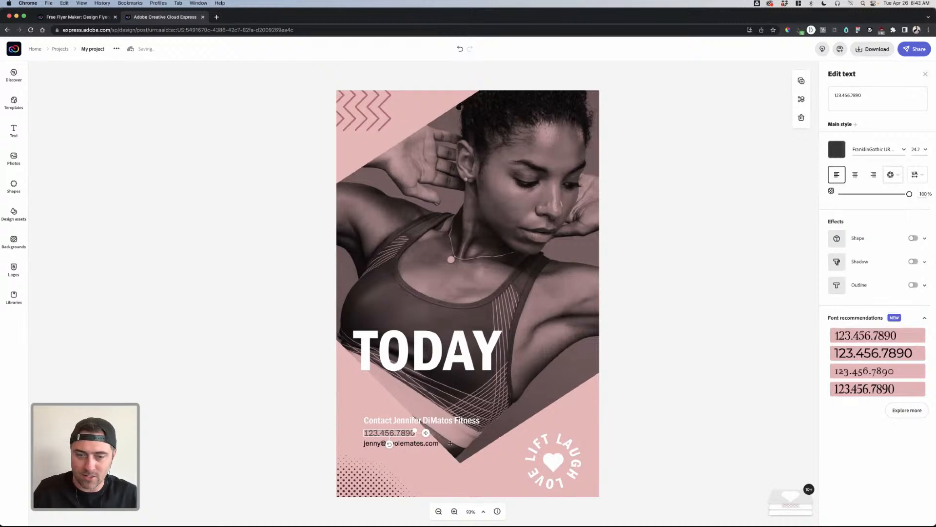
# - Apply the phone number's dark grey from the current palette to the e-mail line
pyautogui.click(418, 442)
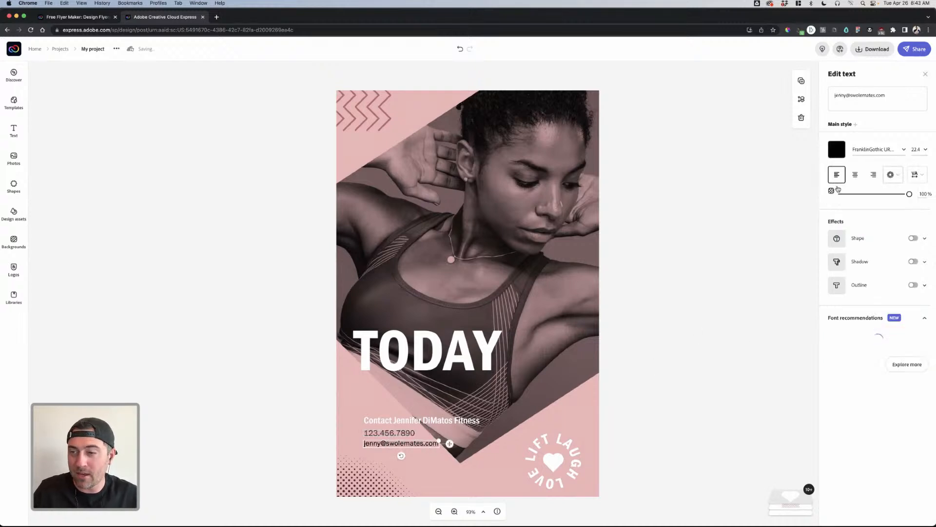
pyautogui.click(837, 149)
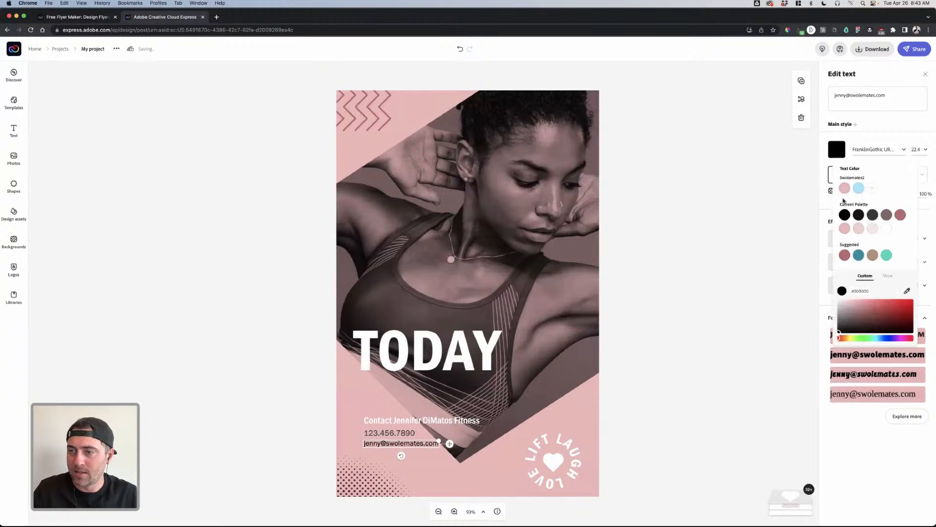
pyautogui.click(872, 215)
pyautogui.click(729, 266)
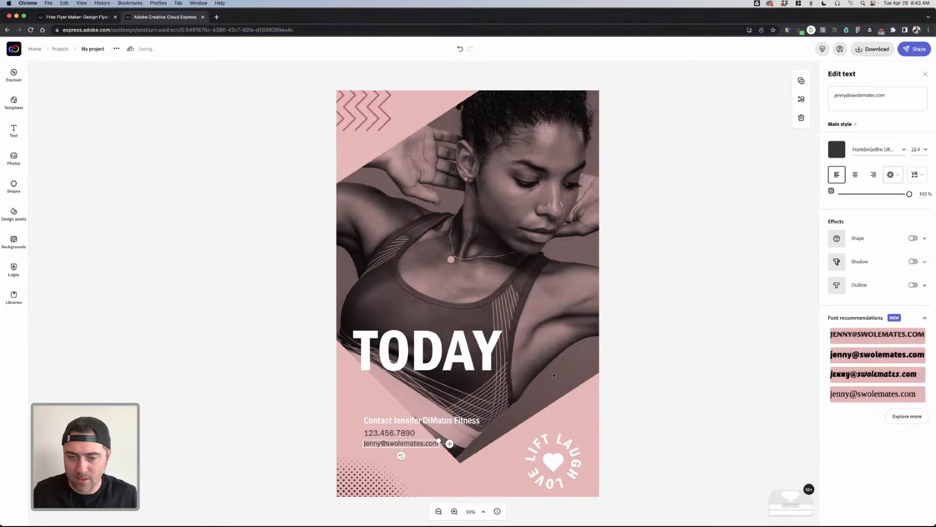
# - Duplicate the TODAY headline and place the copy directly above the original, left-aligned with it
pyautogui.click(467, 364)
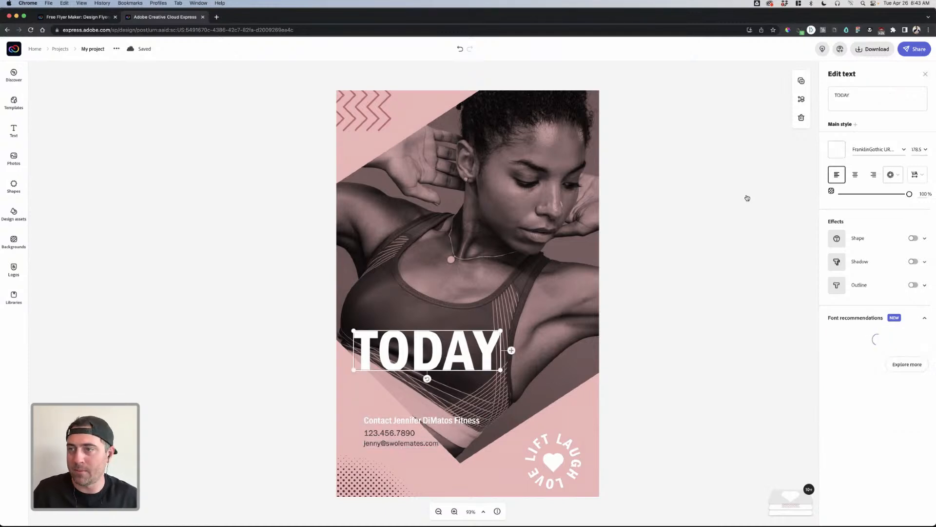
pyautogui.click(801, 81)
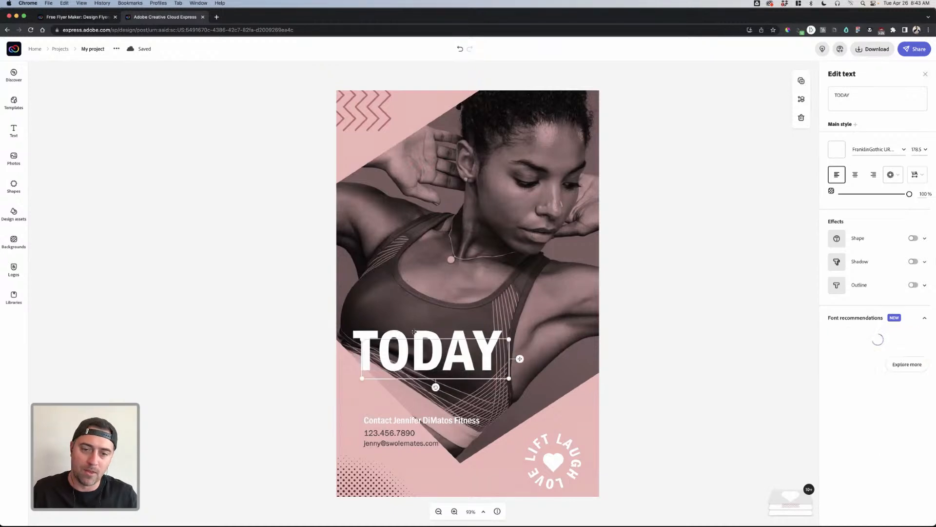
pyautogui.moveTo(428, 350); pyautogui.dragTo(428, 303)
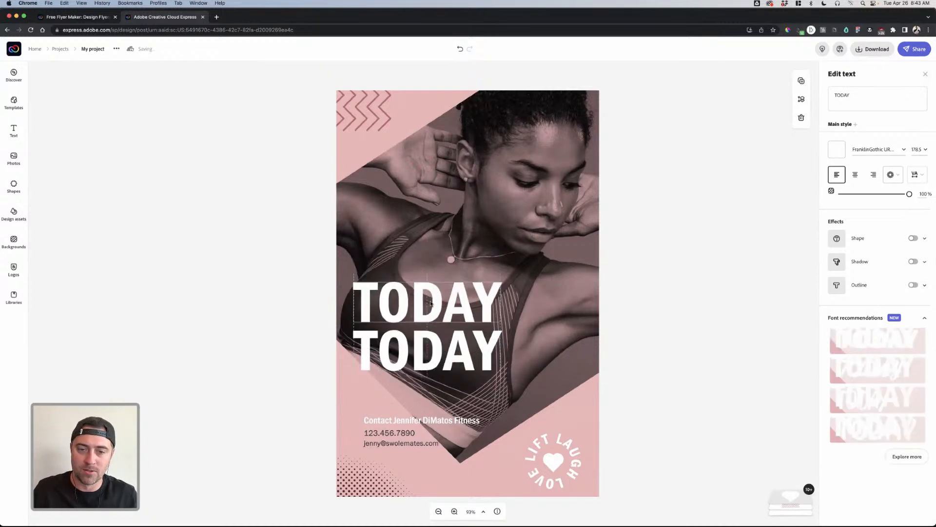
# - Change the wording of the upper TODAY copy to "Start Training"
pyautogui.doubleClick(849, 95)
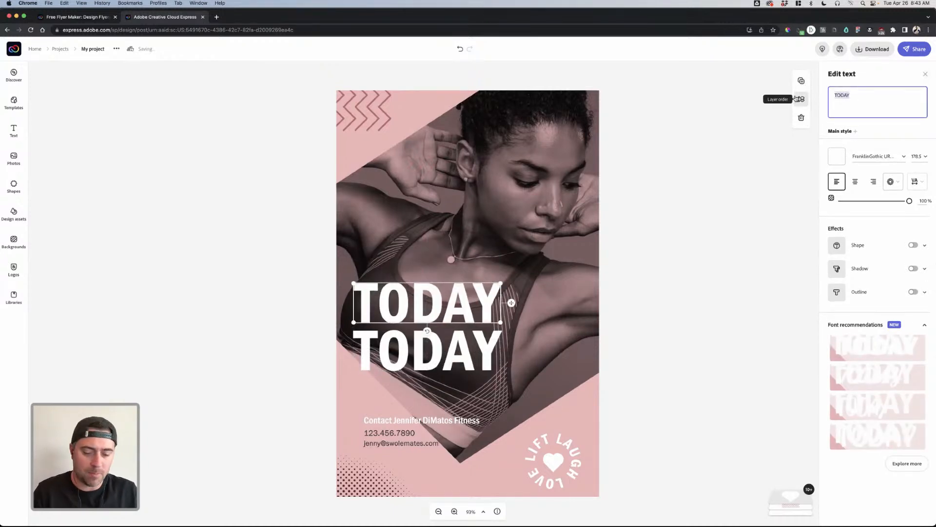
pyautogui.write('Strart')
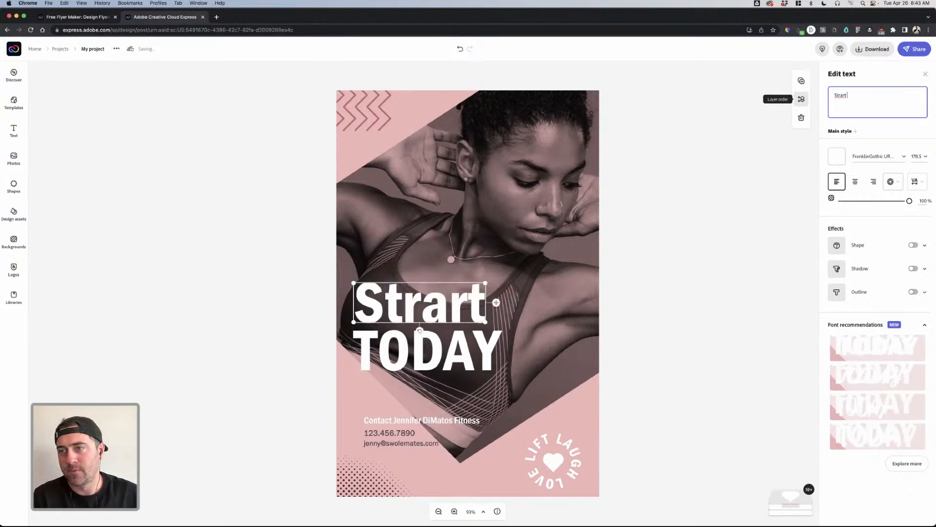
pyautogui.press('BackSpace')
pyautogui.press('BackSpace')
pyautogui.press('BackSpace')
pyautogui.press('BackSpace')
pyautogui.write('ar')
pyautogui.press('BackSpace')
pyautogui.press('BackSpace')
pyautogui.write('art Training')
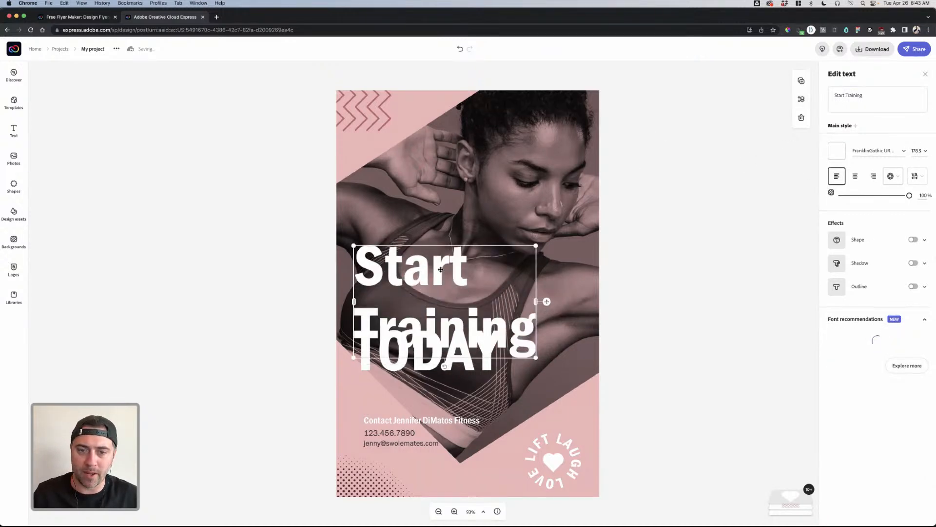
# - Move the Start Training text up clear of TODAY and set its line spacing to 0
pyautogui.click(926, 151)
pyautogui.click(925, 151)
pyautogui.click(917, 175)
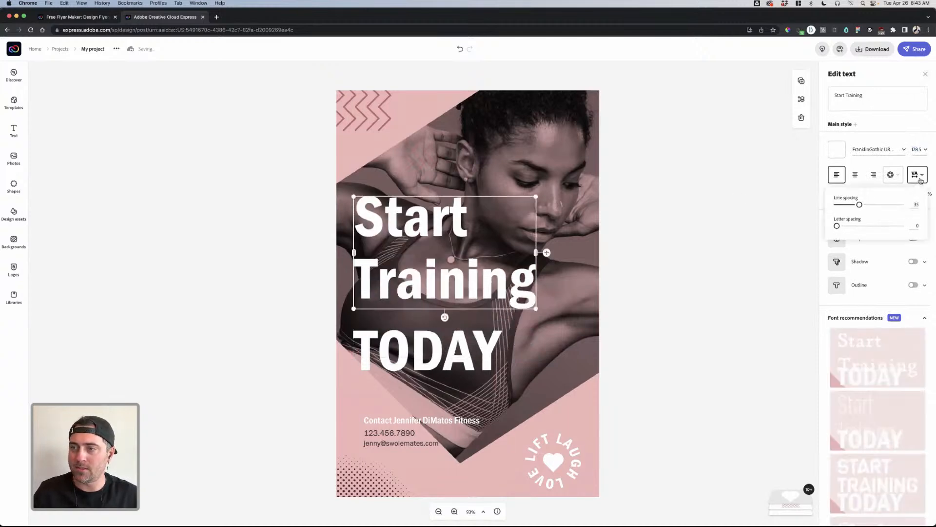
pyautogui.moveTo(861, 206); pyautogui.dragTo(825, 211)
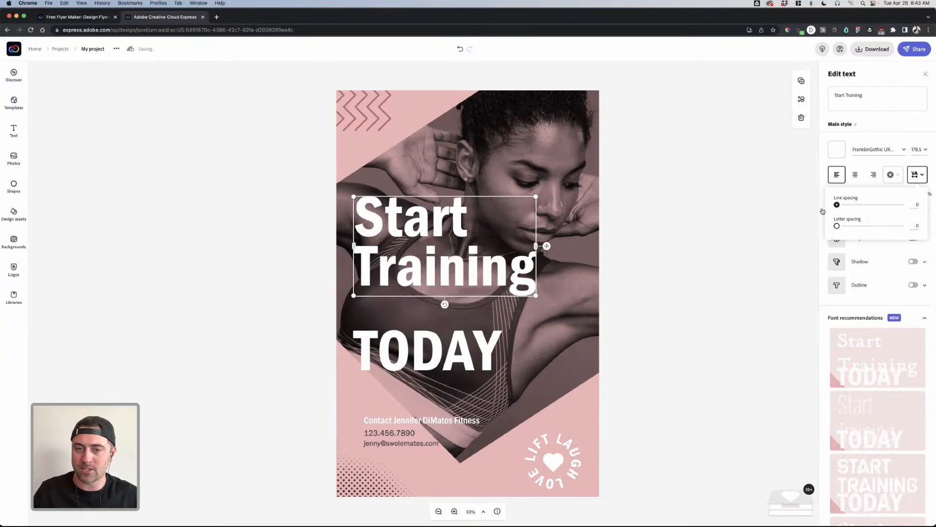
pyautogui.click(752, 222)
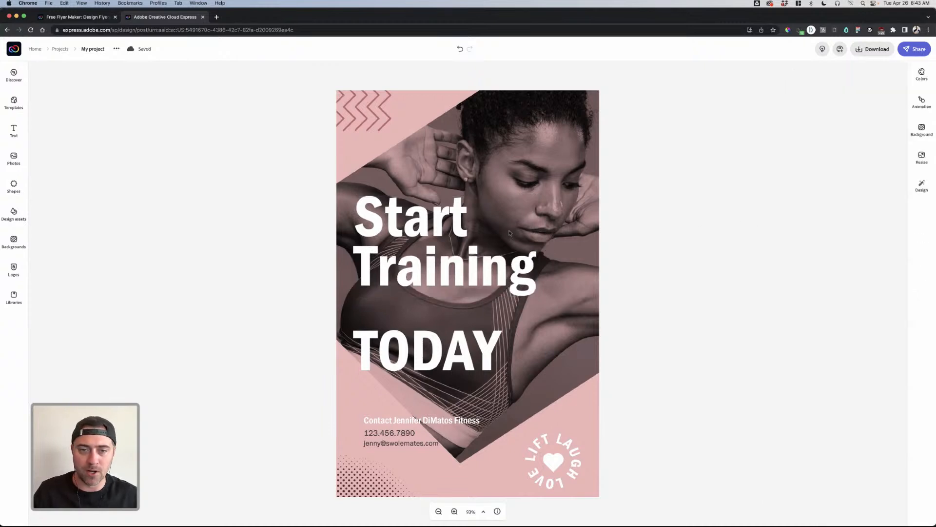
# - Retype the Start Training headline in capitals as "START TRAINING"
pyautogui.click(447, 231)
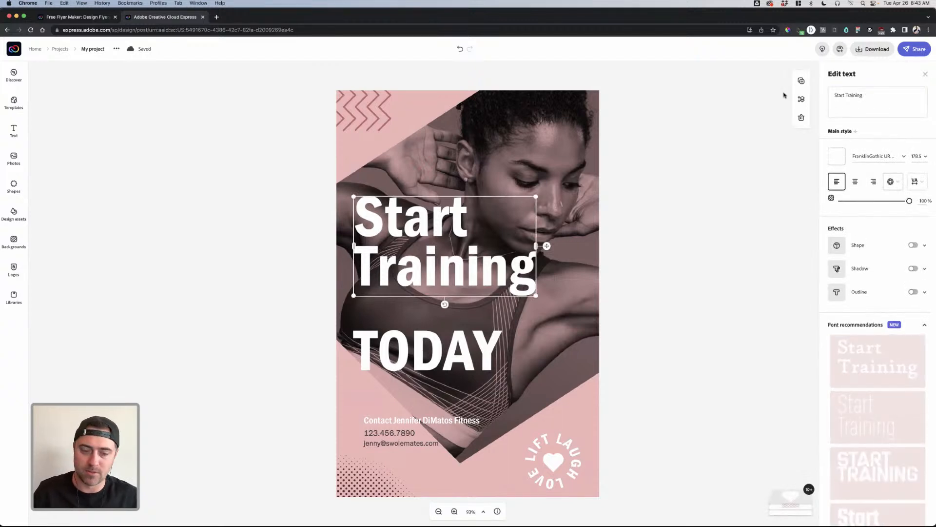
pyautogui.click(867, 94)
pyautogui.write('START T')
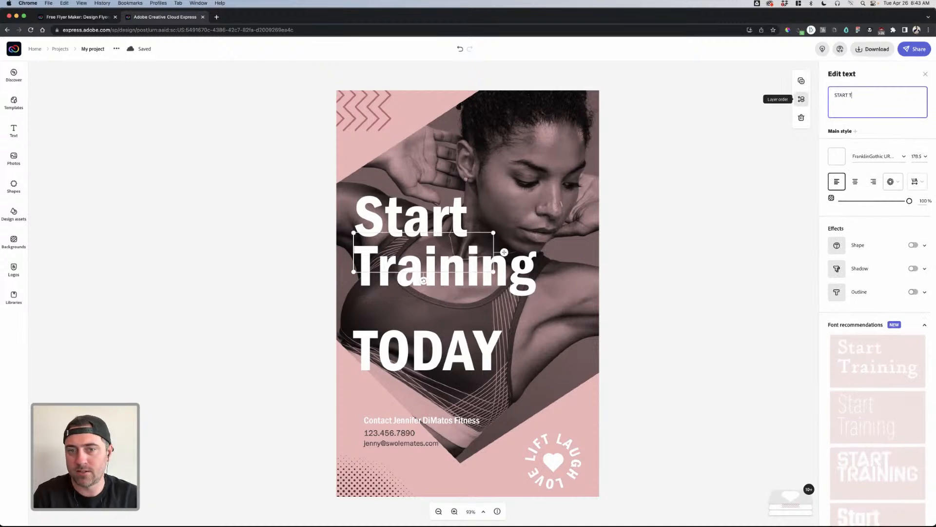
pyautogui.write('RAINING')
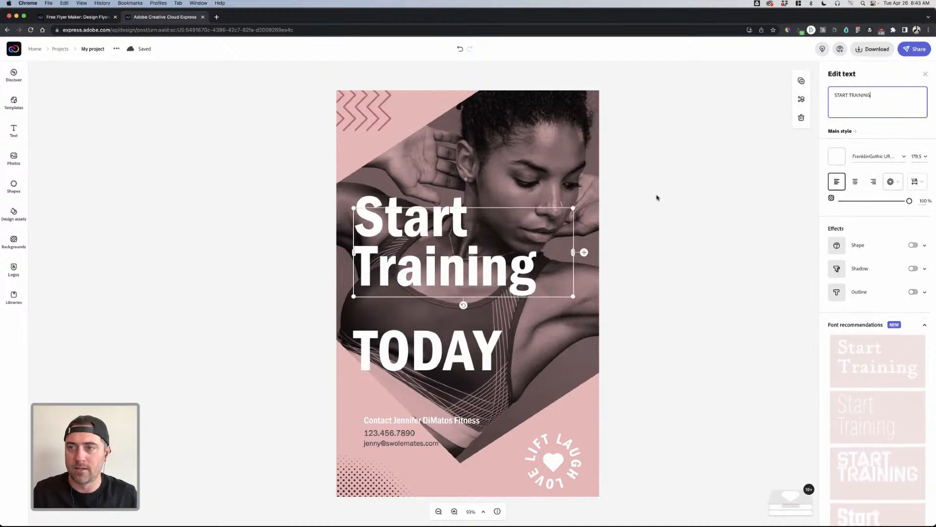
# - Move the separate TODAY text up directly beneath the START TRAINING headline
pyautogui.click(681, 205)
pyautogui.click(433, 234)
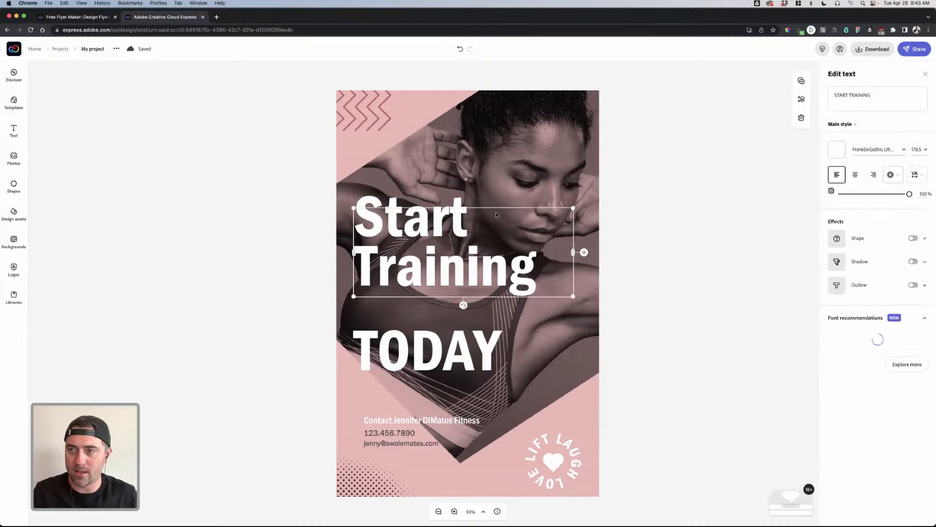
pyautogui.click(663, 227)
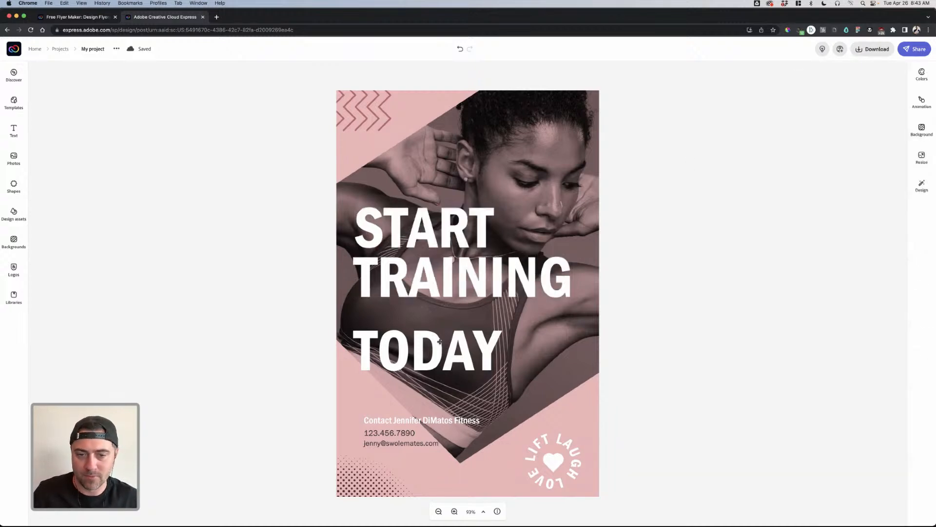
pyautogui.click(439, 342)
pyautogui.moveTo(440, 341); pyautogui.dragTo(440, 315)
# - Extend the START TRAINING headline's wording to "START TRAINING TODAY"
pyautogui.click(525, 293)
pyautogui.click(882, 98)
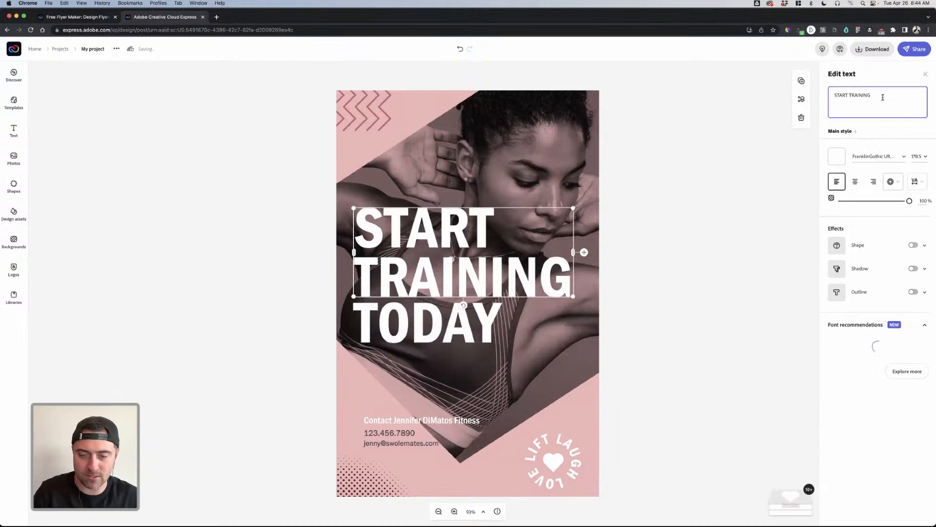
pyautogui.write('Tod')
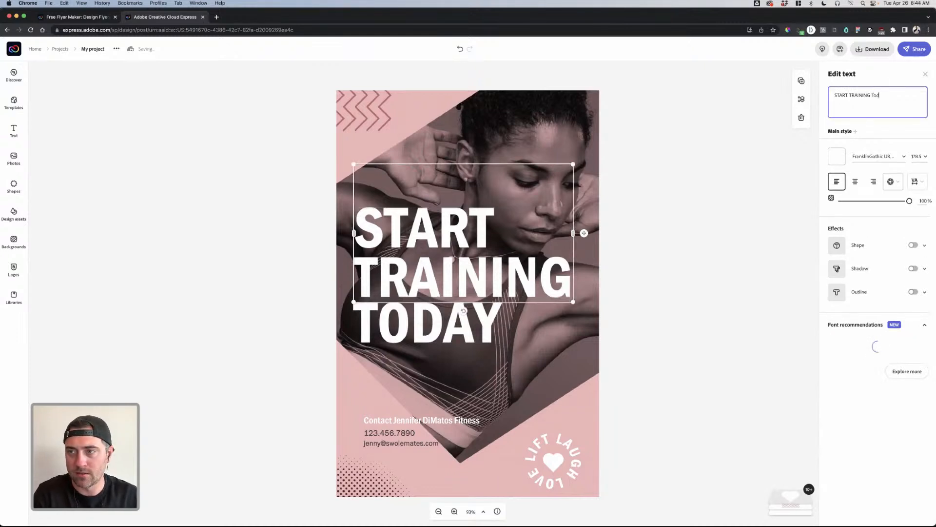
pyautogui.write(' TODAY')
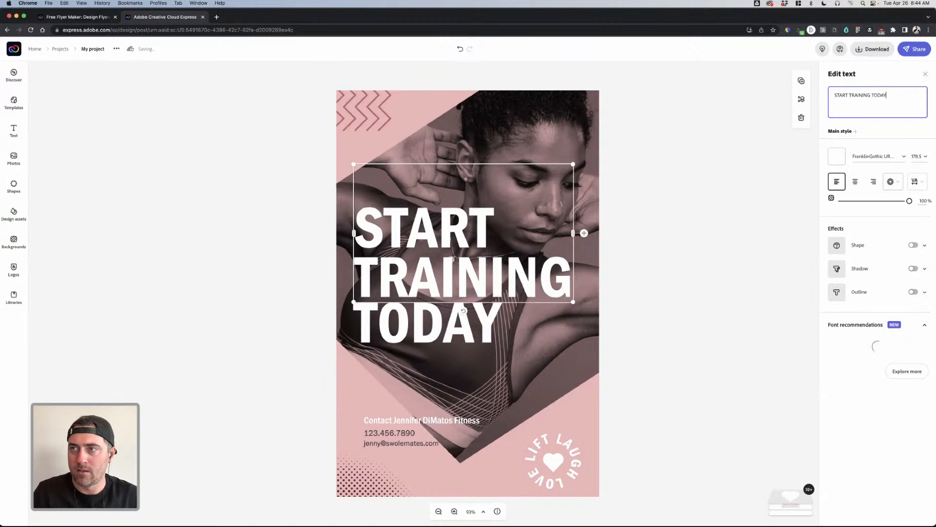
# - Try to remove the redundant separate TODAY text below the three-line headline
pyautogui.click(455, 321)
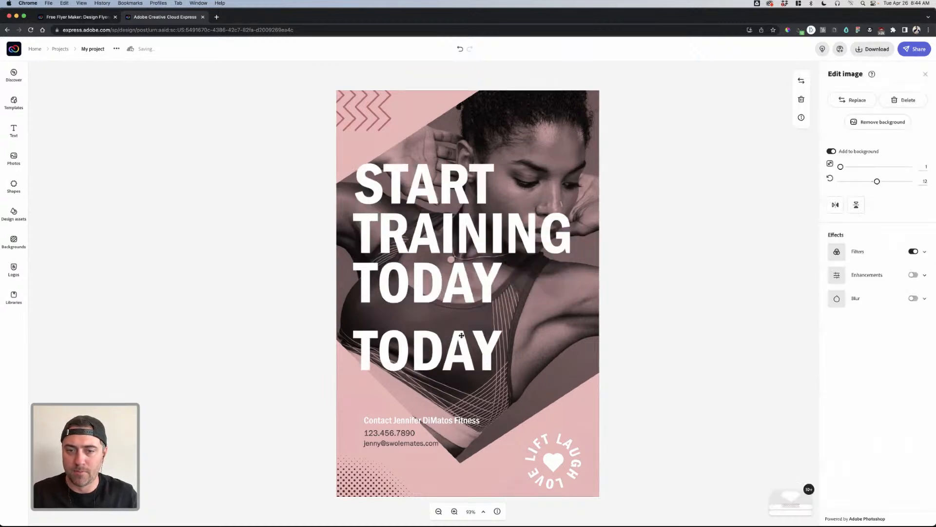
pyautogui.click(722, 184)
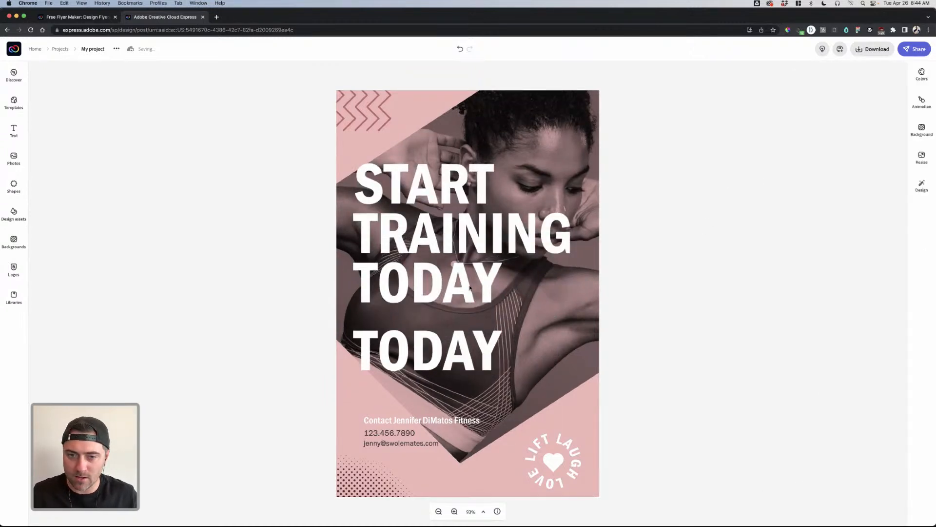
pyautogui.click(469, 286)
pyautogui.click(471, 340)
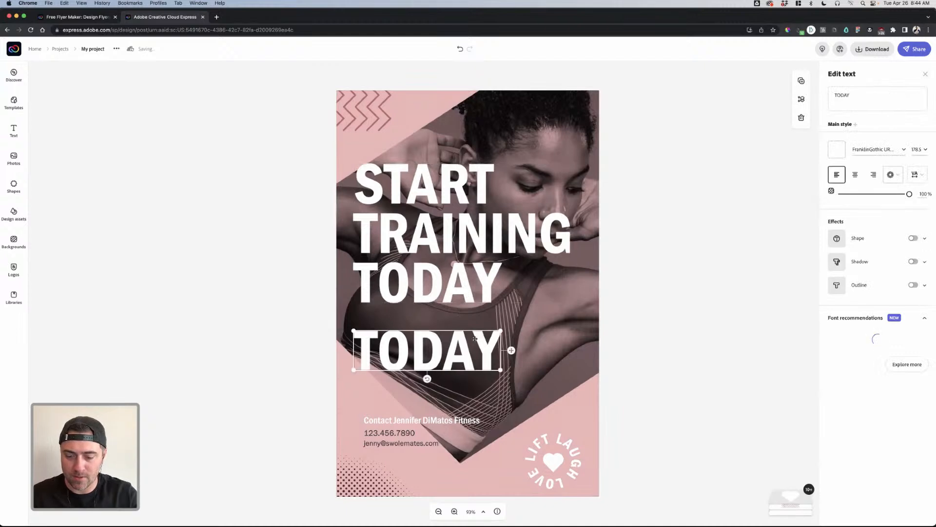
pyautogui.press('Escape')
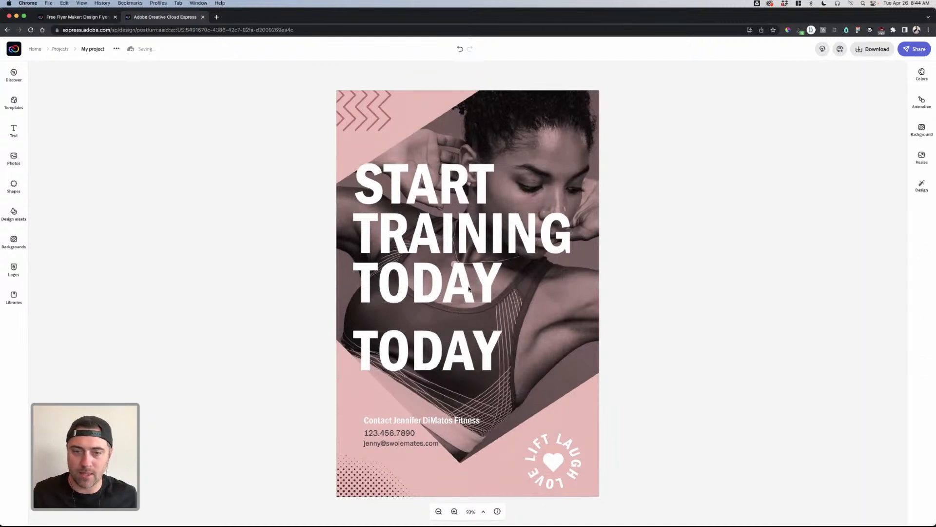
pyautogui.click(466, 336)
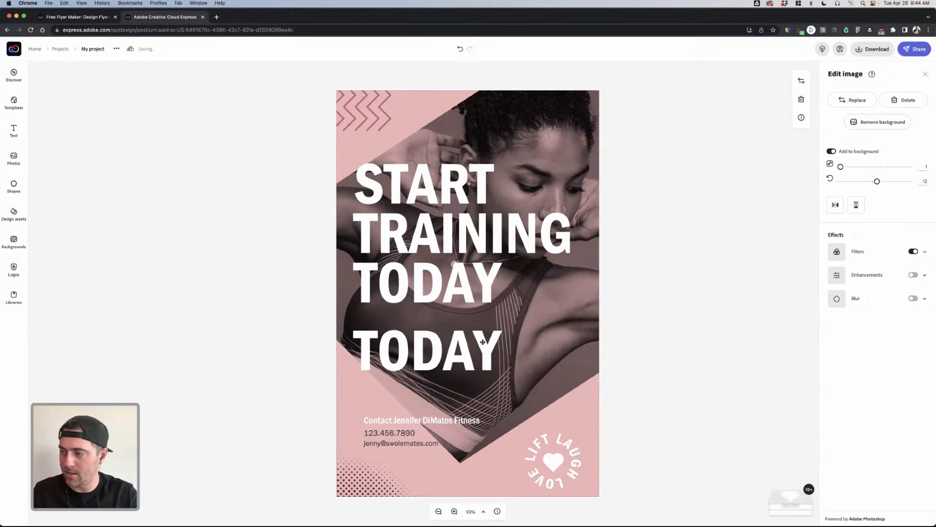
pyautogui.click(480, 295)
pyautogui.click(485, 348)
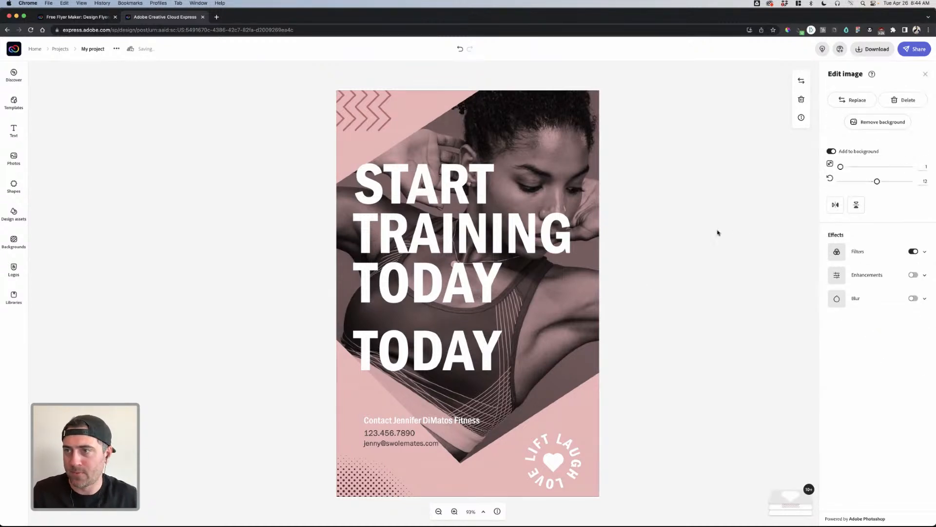
# - Move the Start Training headline higher on the flyer photo
pyautogui.click(498, 222)
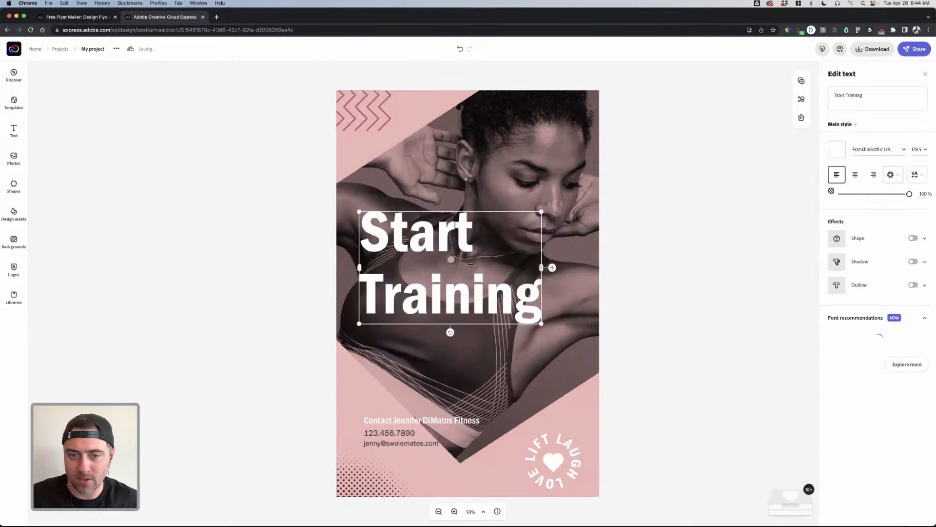
pyautogui.moveTo(449, 217); pyautogui.dragTo(446, 181)
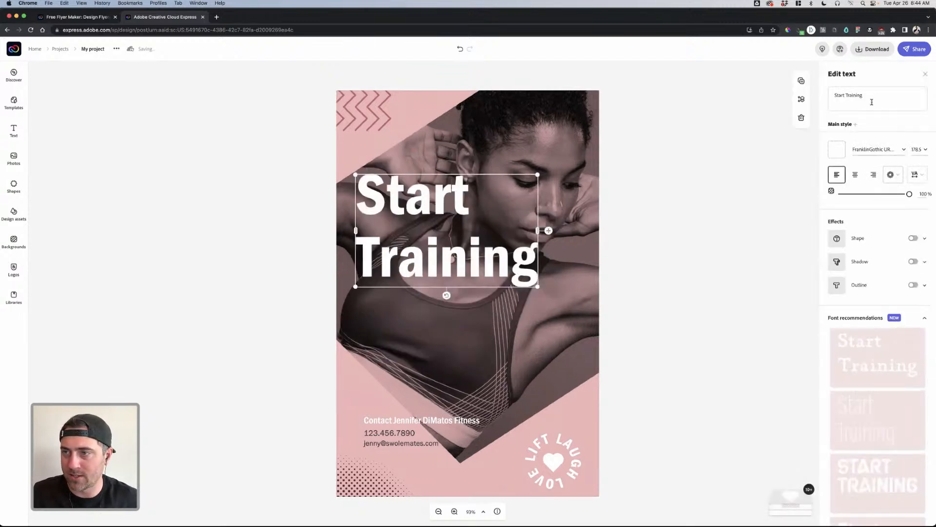
pyautogui.click(813, 97)
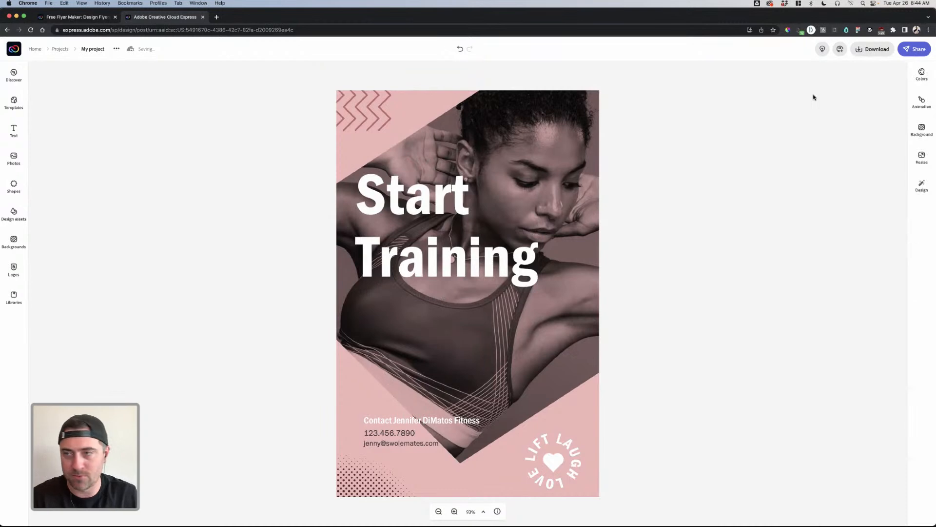
pyautogui.click(469, 182)
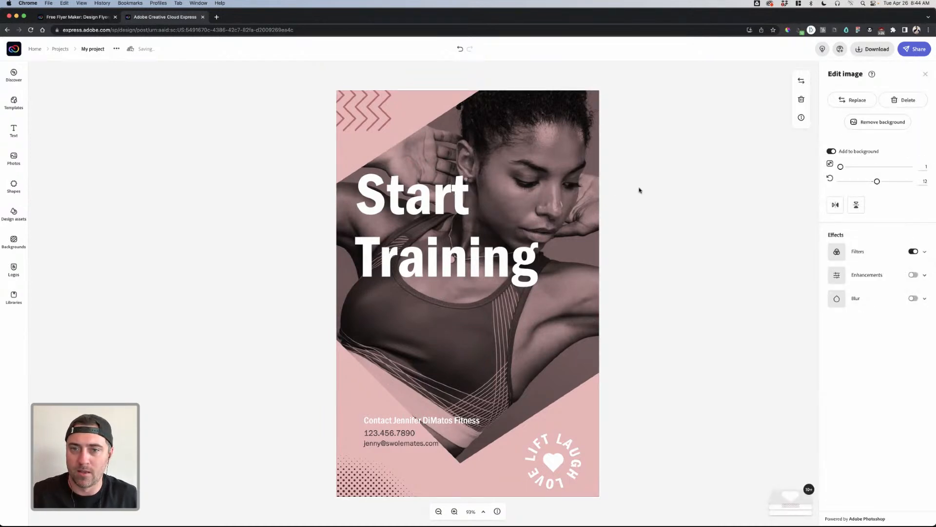
# - Reload the project page and retype the Start Training headline as "START TRAINING TODAY"
pyautogui.click(30, 30)
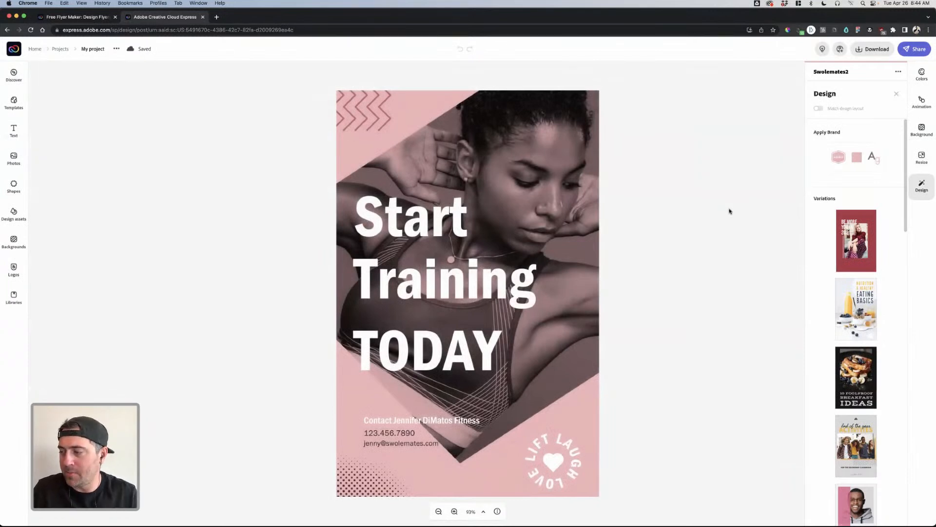
pyautogui.click(446, 223)
pyautogui.click(875, 95)
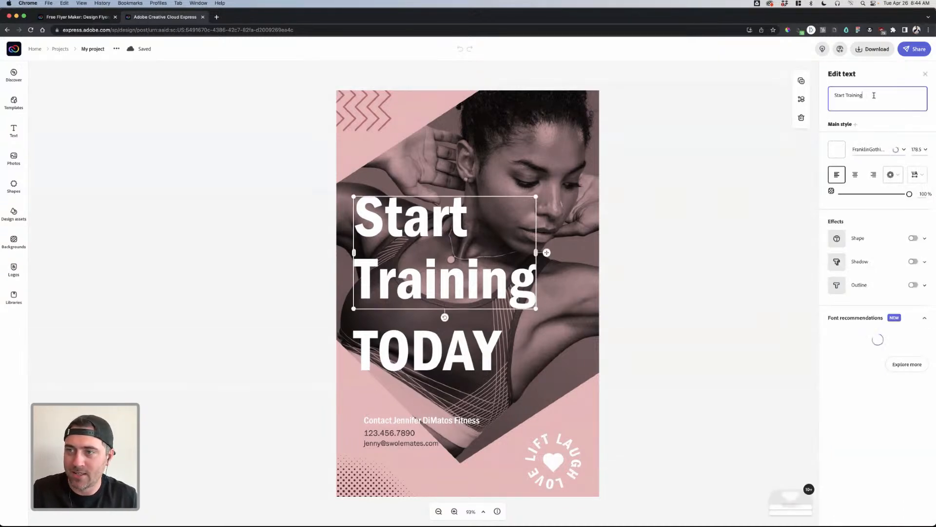
pyautogui.press('super+a')
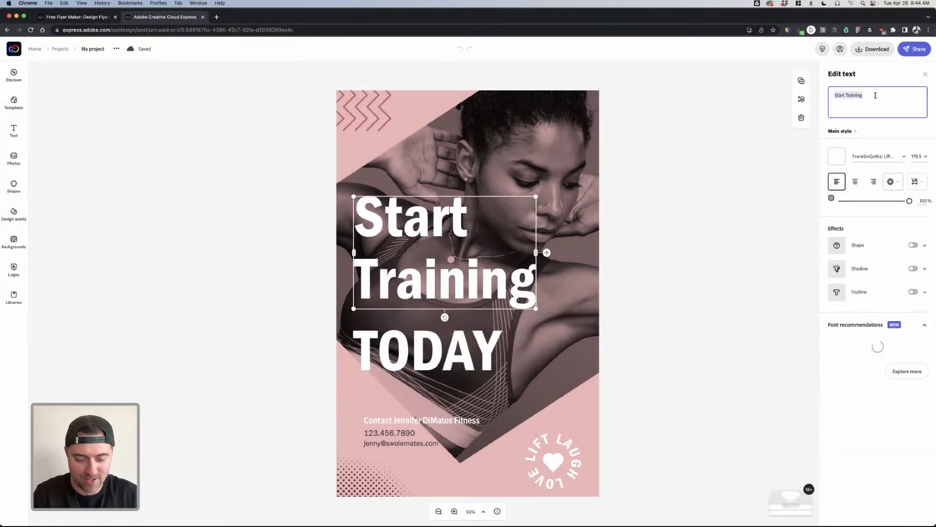
pyautogui.write('STA')
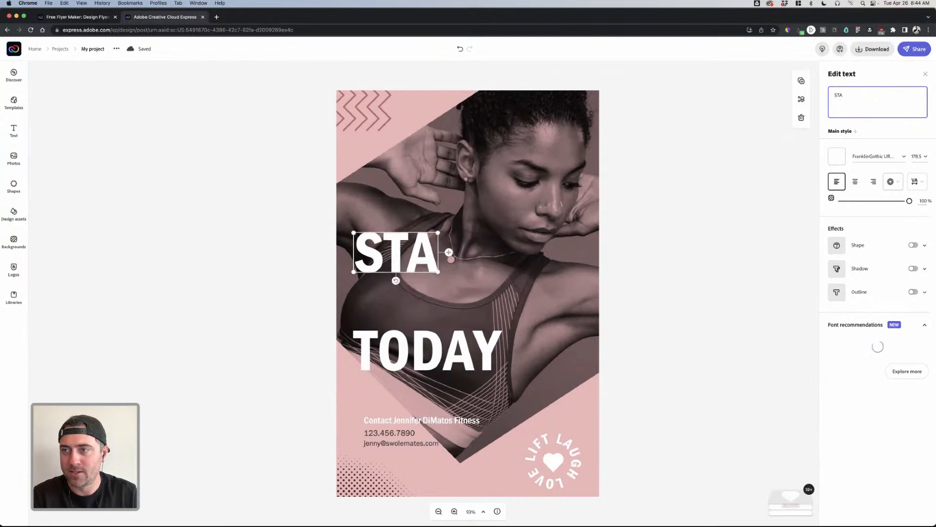
pyautogui.write('RT TRAIN')
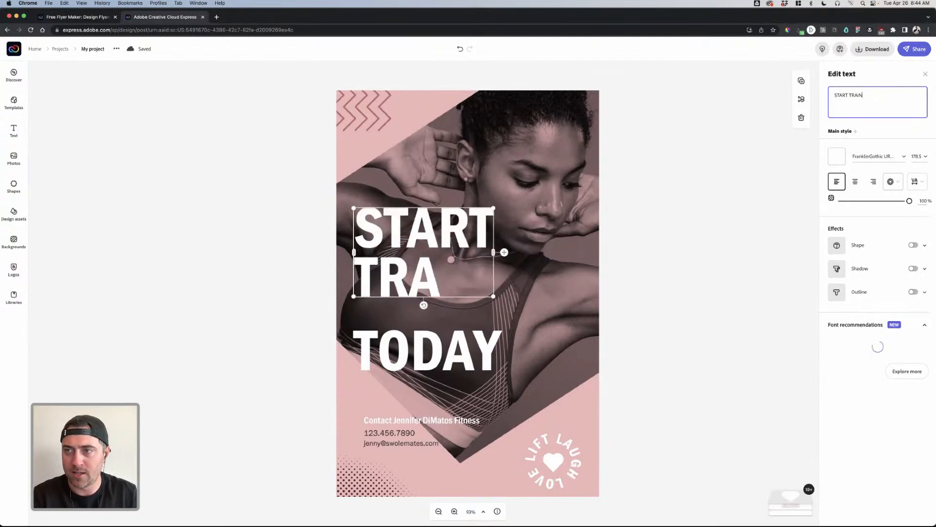
pyautogui.write('ING TODAY')
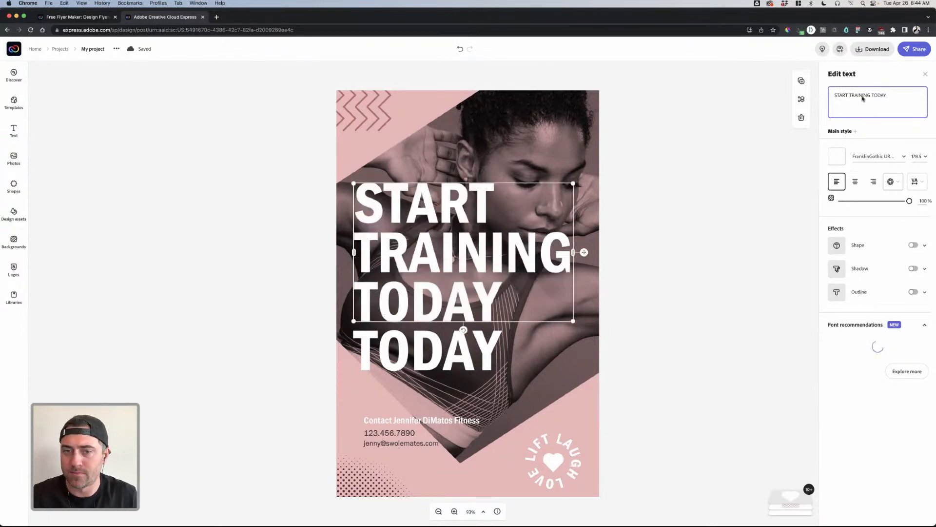
# - Delete the redundant separate TODAY text below the headline
pyautogui.click(632, 261)
pyautogui.click(438, 342)
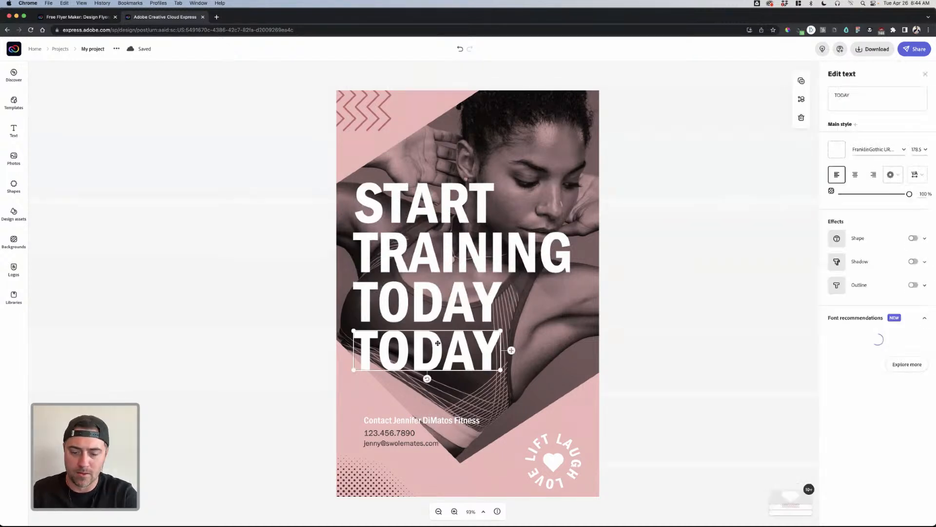
pyautogui.press('BackSpace')
# - Move the START TRAINING TODAY headline down to sit just above the contact text
pyautogui.click(464, 266)
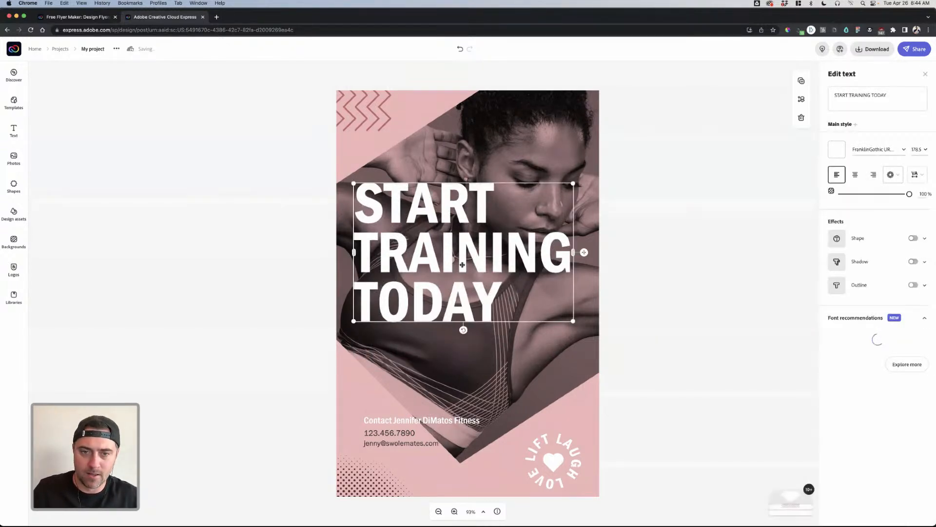
pyautogui.moveTo(461, 278); pyautogui.dragTo(460, 342)
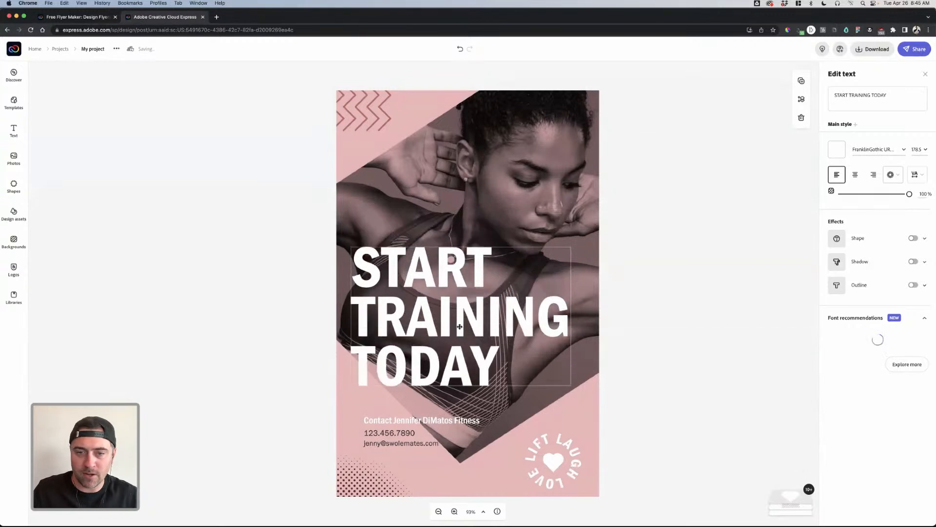
pyautogui.click(616, 336)
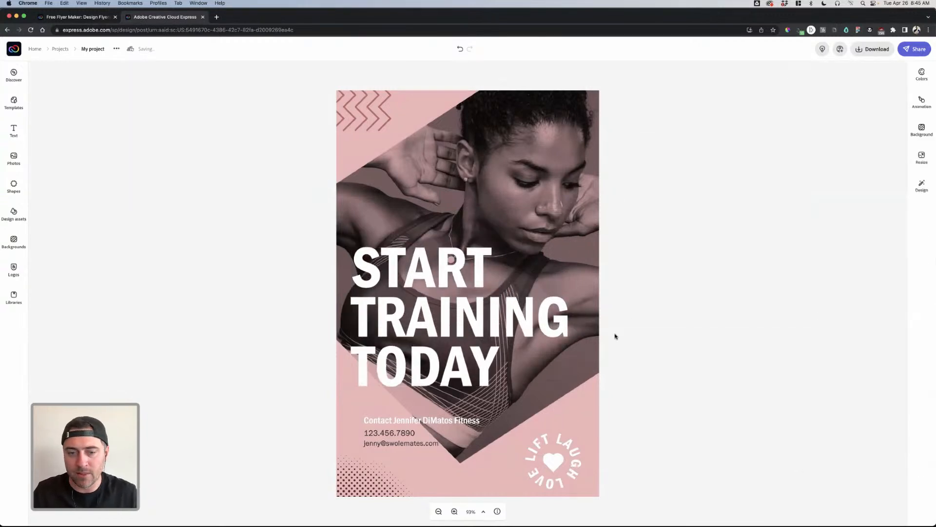
pyautogui.click(432, 402)
pyautogui.click(418, 427)
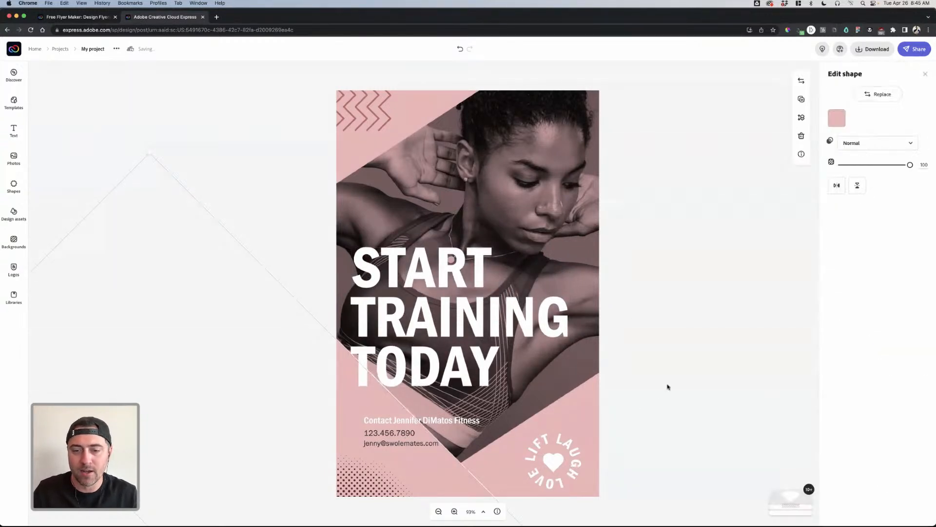
pyautogui.click(721, 364)
# - Search the shapes for "halftone" and replace the zigzag pattern in the flyer's upper-left corner with a halftone dot pattern
pyautogui.click(380, 127)
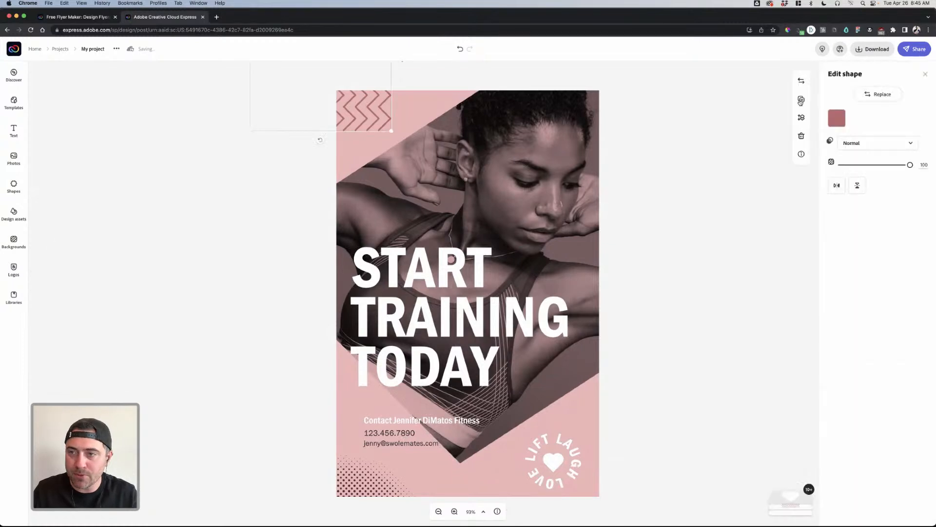
pyautogui.click(878, 94)
pyautogui.doubleClick(78, 92)
pyautogui.write('half tone')
pyautogui.press('Return')
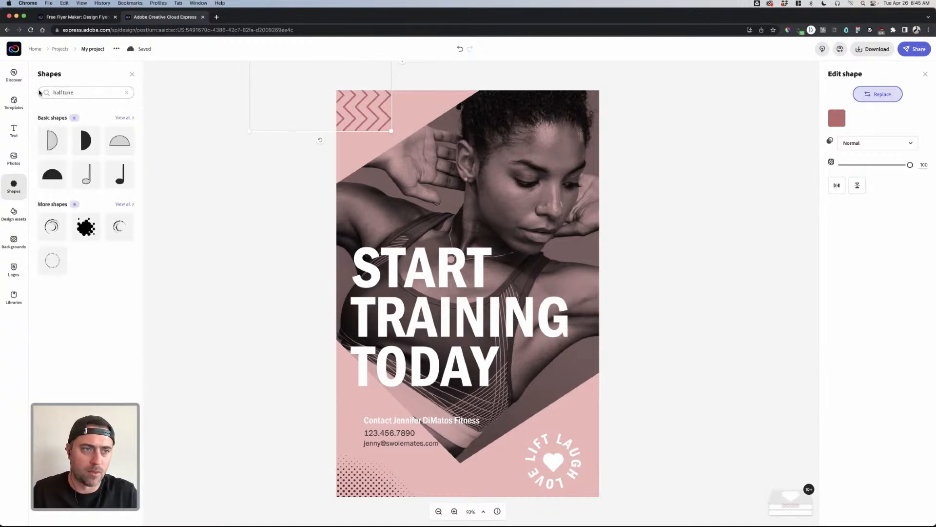
pyautogui.click(63, 92)
pyautogui.press('BackSpace')
pyautogui.press('Return')
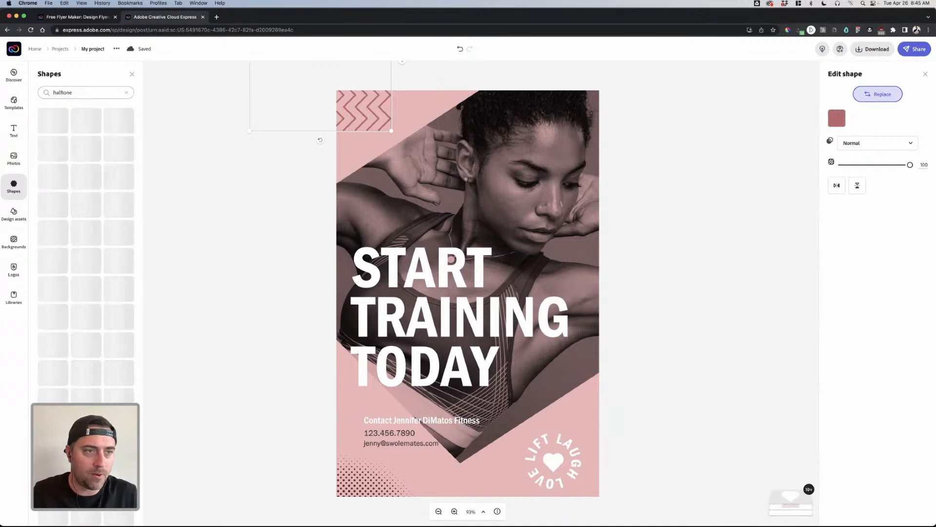
pyautogui.moveTo(61, 148); pyautogui.dragTo(466, 168)
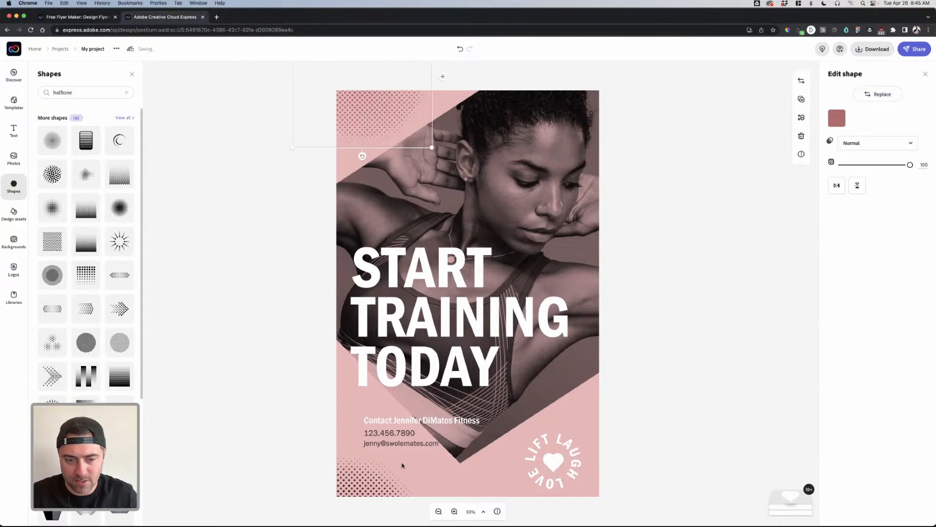
pyautogui.click(716, 352)
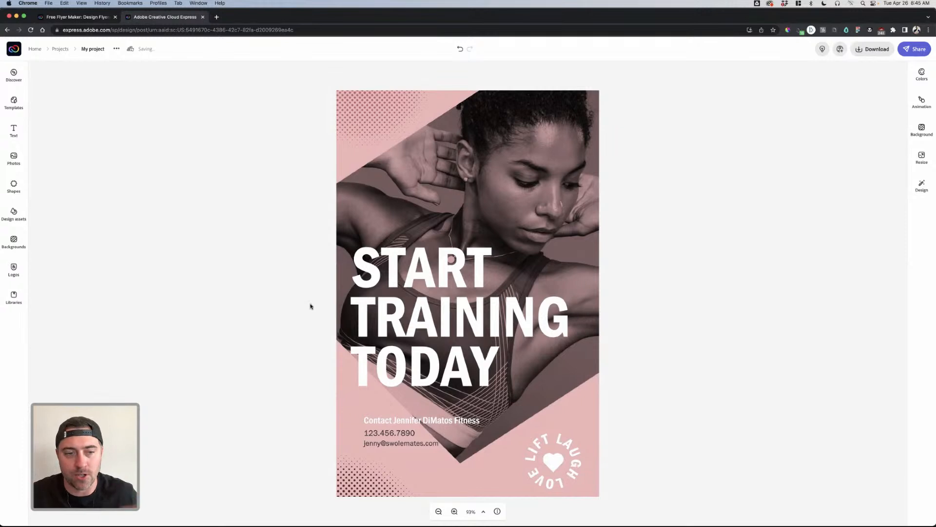
# - Leave the START TRAINING TODAY project and create a new blank flyer from the home page
pyautogui.click(34, 54)
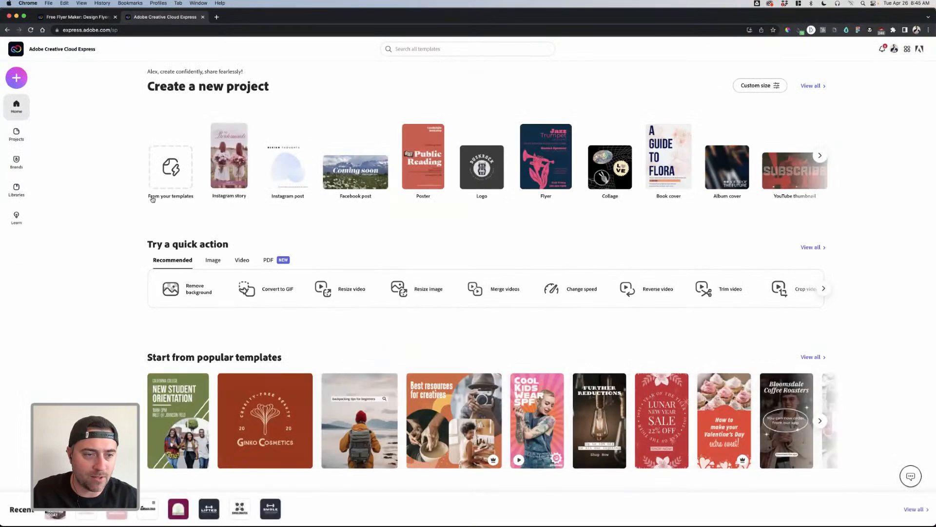
pyautogui.click(16, 77)
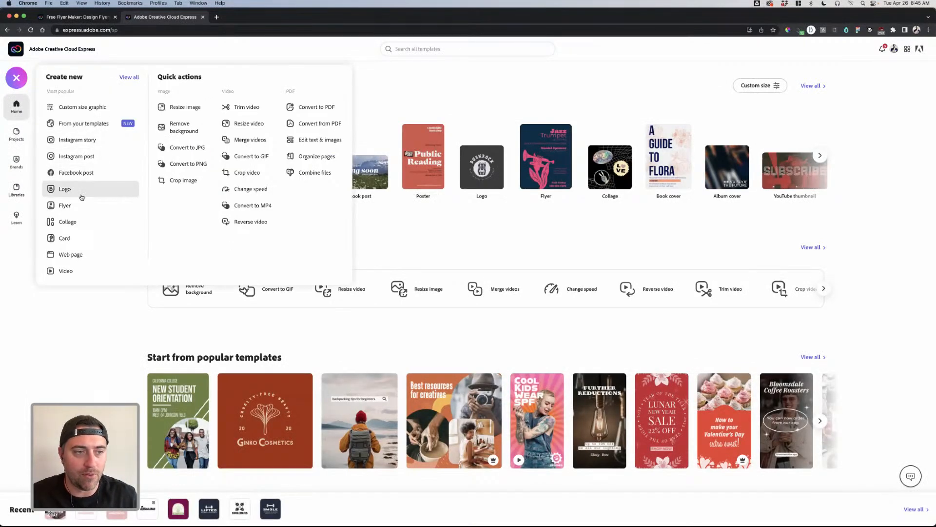
pyautogui.click(78, 205)
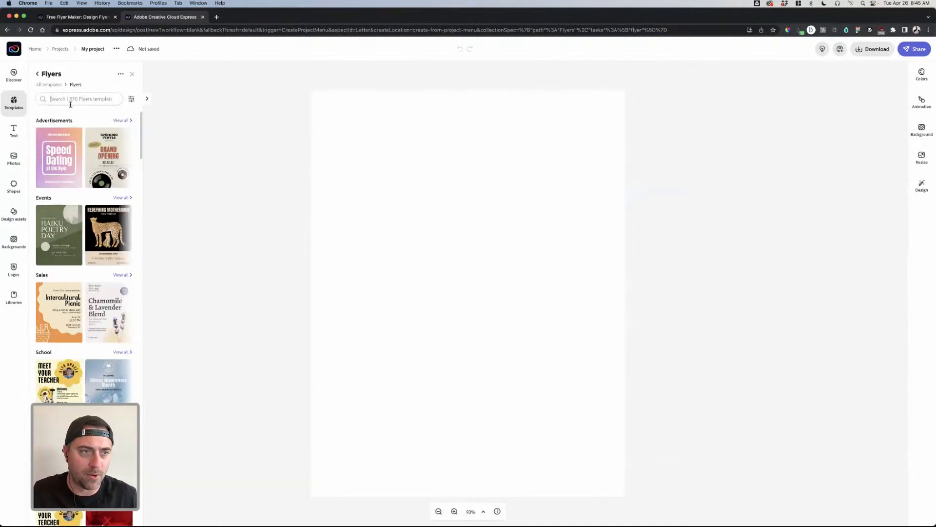
# - Search the flyer templates for "workout" and open the High Intensity Training Bootcamp template
pyautogui.click(71, 99)
pyautogui.write('workout')
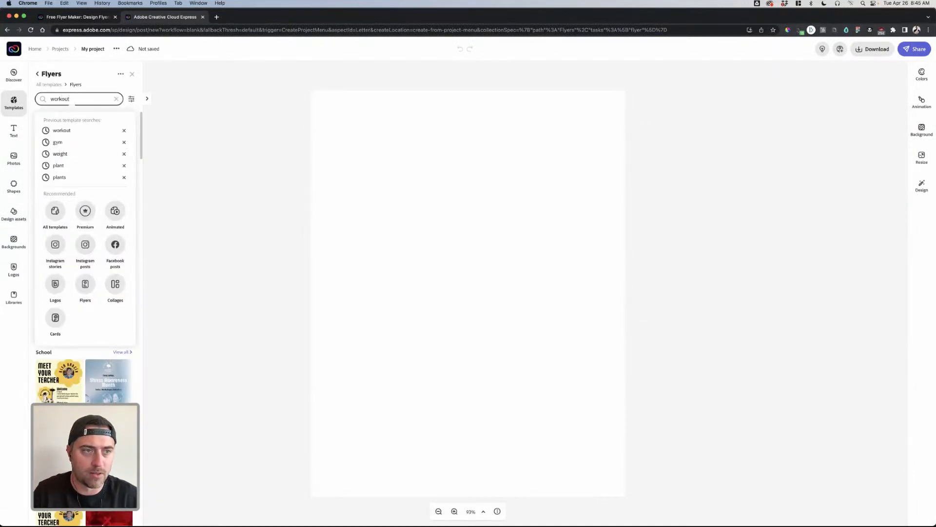
pyautogui.press('Return')
pyautogui.scroll(-5, 84, 254)
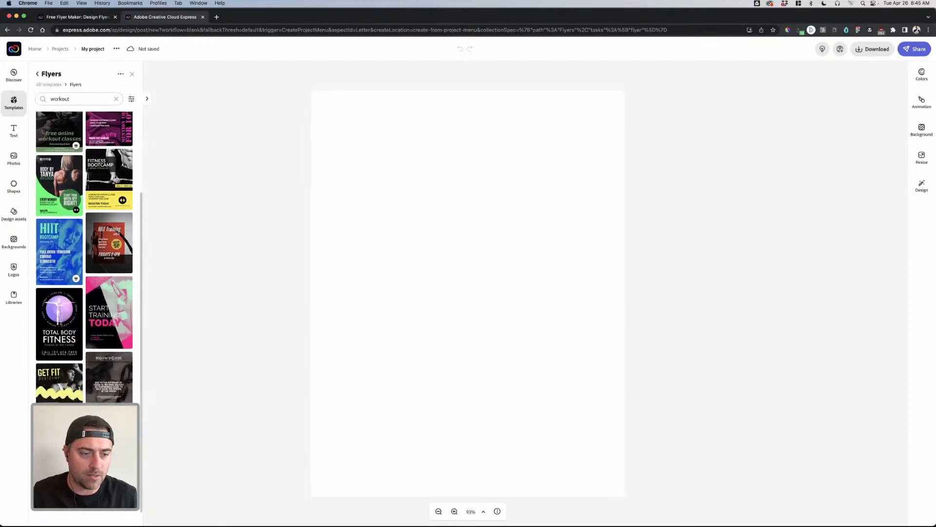
pyautogui.scroll(5, 84, 254)
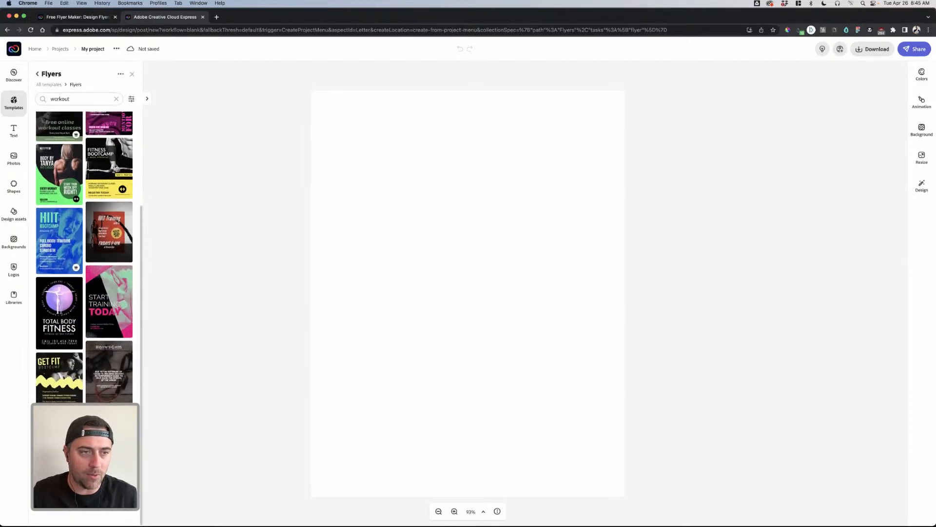
pyautogui.click(109, 153)
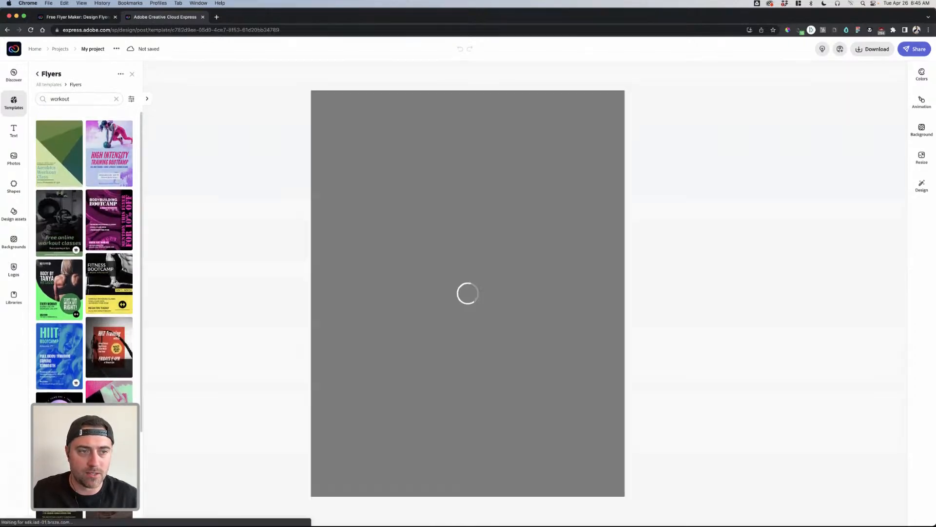
# - Apply the Swolemates2 brand to the bootcamp flyer, shuffling the brand colors until the lower background is pink with black headline text
pyautogui.click(253, 206)
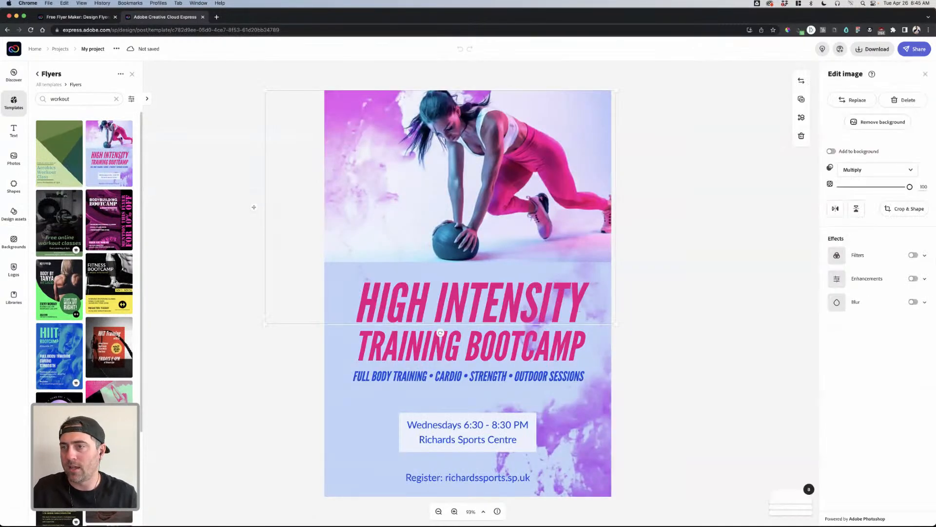
pyautogui.click(253, 206)
pyautogui.click(922, 185)
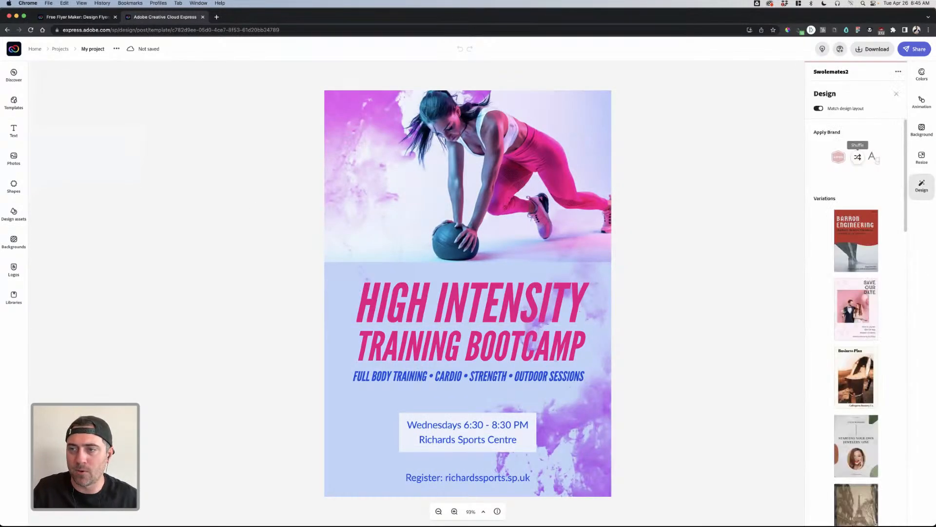
pyautogui.click(857, 156)
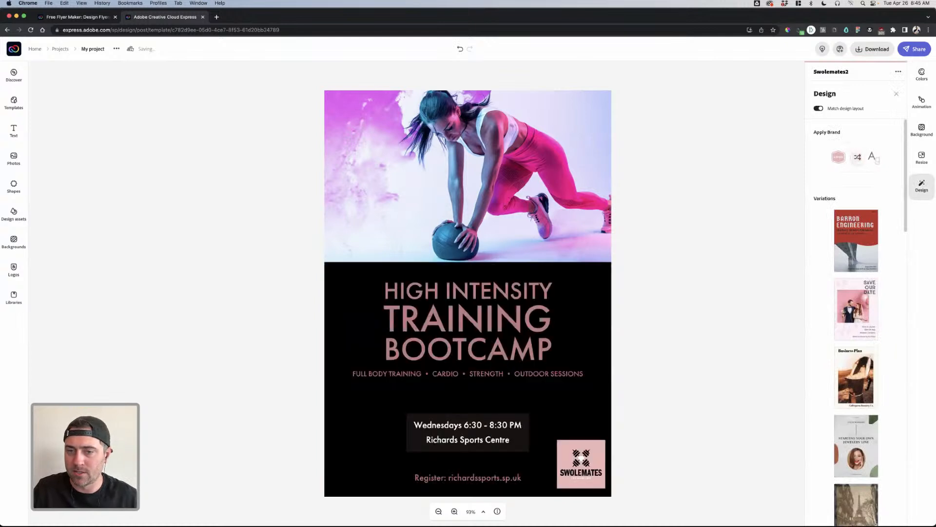
pyautogui.click(858, 156)
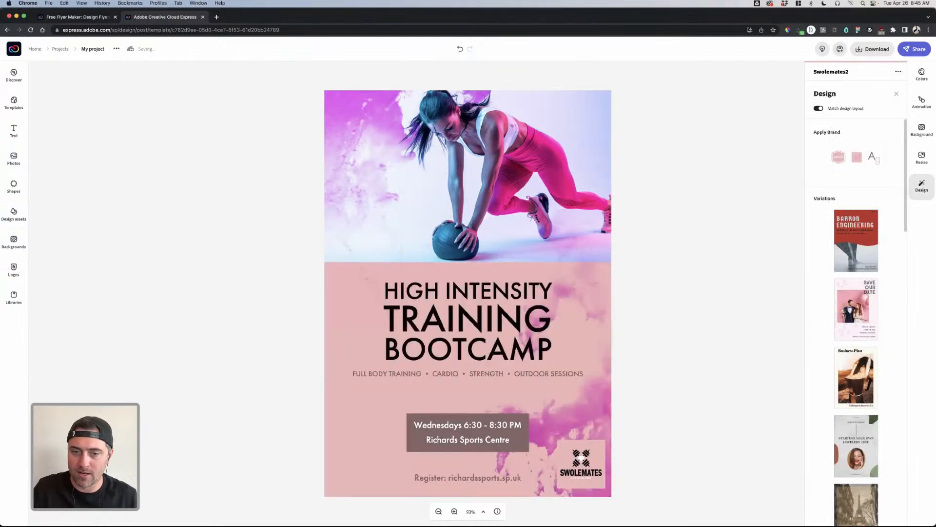
# - Delete the purple paint-splash textures over the flyer's lower-right area and behind the workout photo
pyautogui.click(896, 93)
pyautogui.click(536, 214)
pyautogui.click(581, 409)
pyautogui.moveTo(580, 410); pyautogui.dragTo(538, 392)
pyautogui.moveTo(688, 347); pyautogui.dragTo(635, 325)
pyautogui.press('Delete')
pyautogui.click(376, 171)
pyautogui.moveTo(376, 171); pyautogui.dragTo(336, 171)
pyautogui.press('Delete')
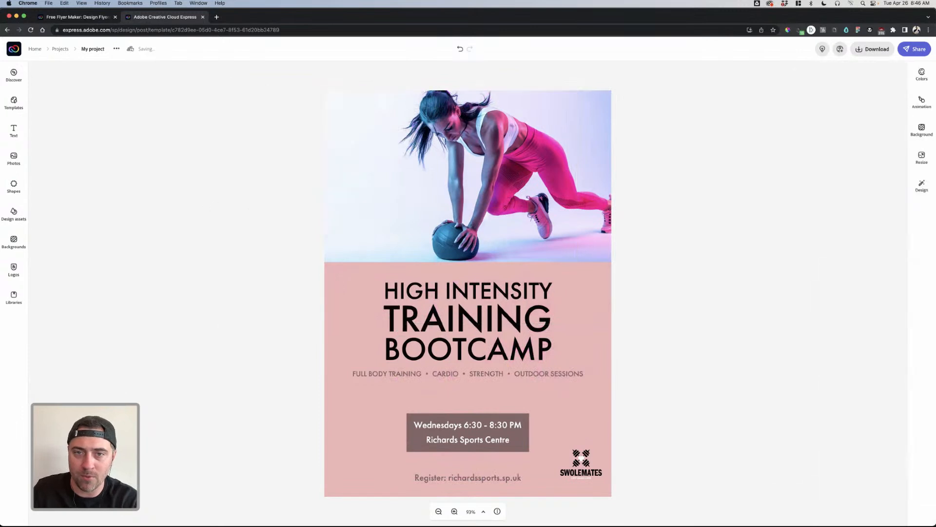
# - Apply a Duotone filter to the workout photo with the brand pink as shadows and the brand light blue as highlights
pyautogui.click(629, 161)
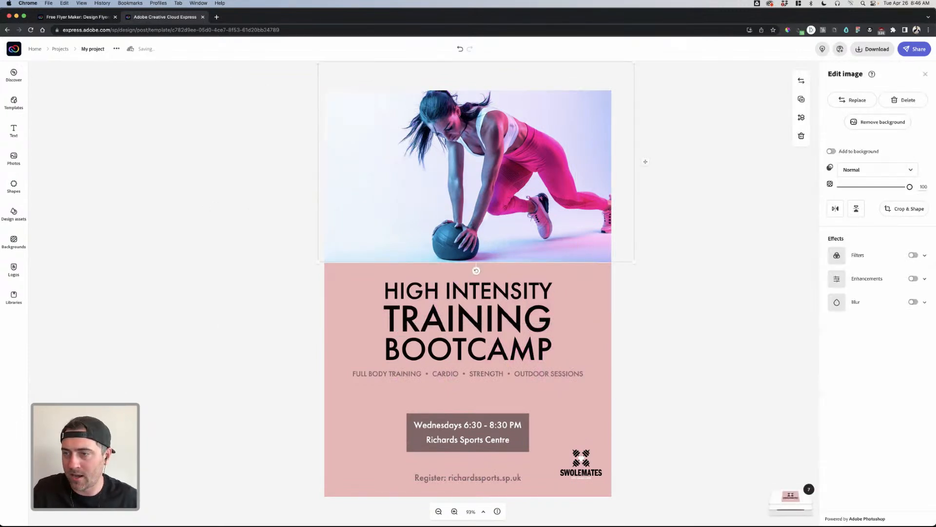
pyautogui.click(913, 255)
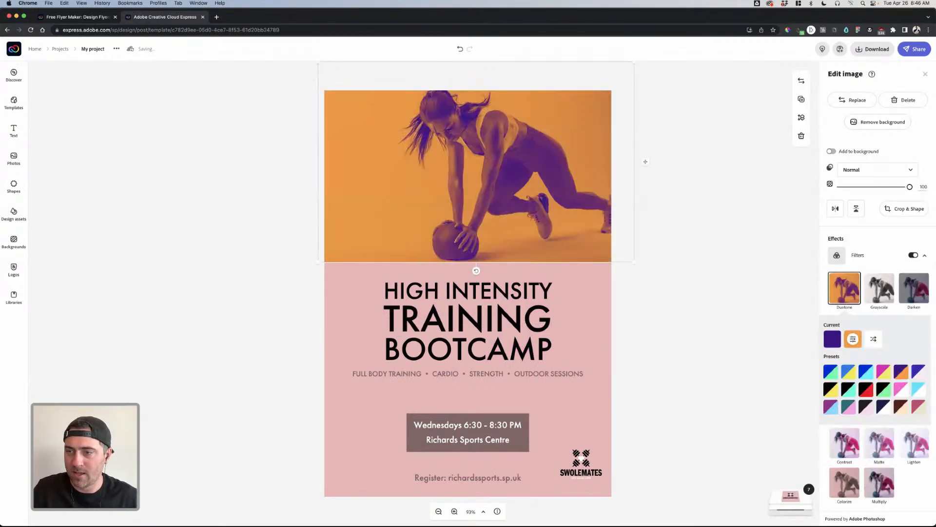
pyautogui.click(832, 339)
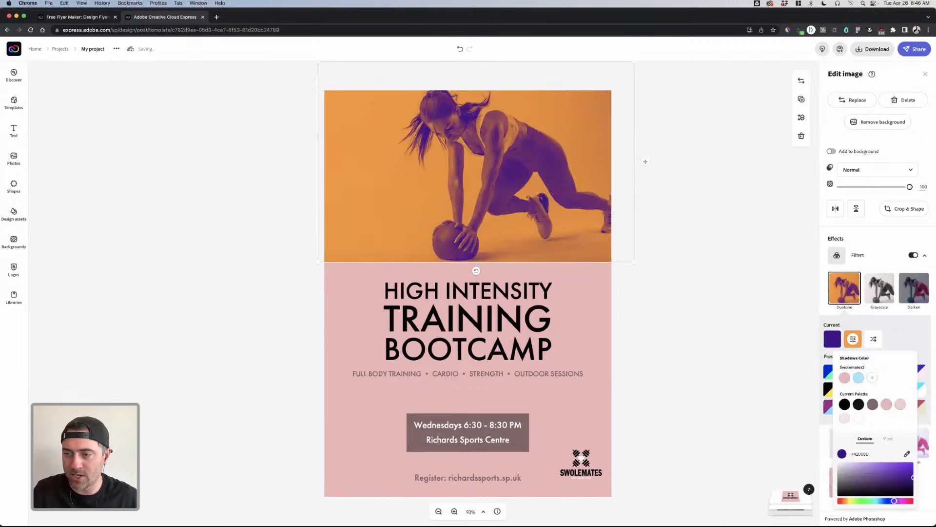
pyautogui.click(845, 377)
pyautogui.click(853, 338)
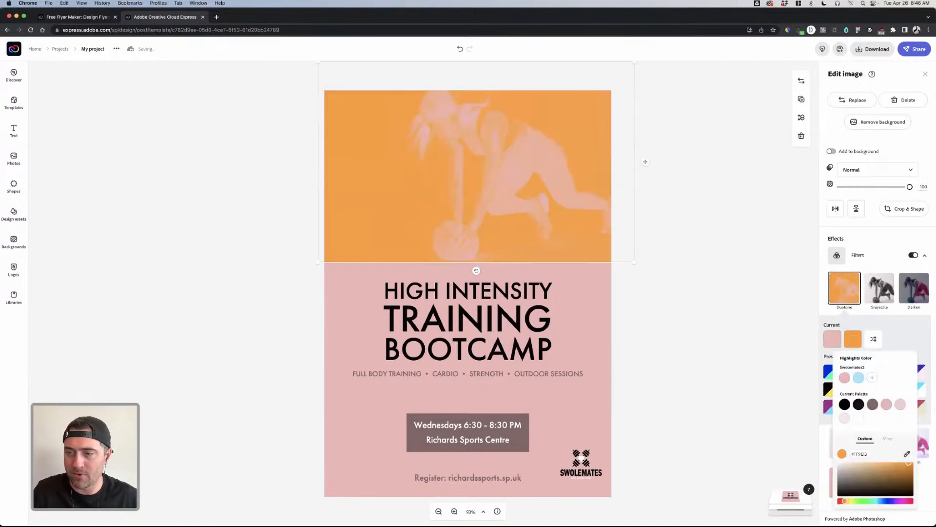
pyautogui.click(858, 377)
pyautogui.click(853, 339)
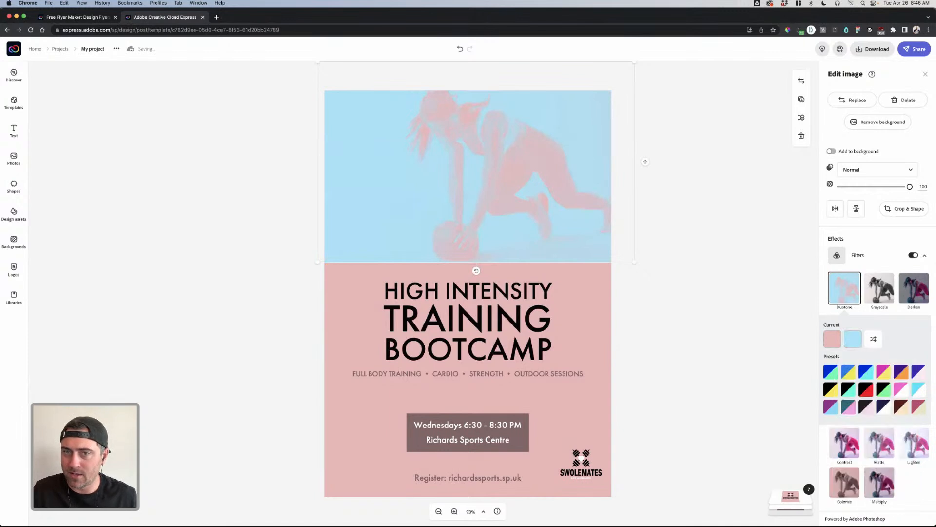
# - Set the duotone highlights to black and swap the two colors, making the shadows black and the highlights pink
pyautogui.click(853, 339)
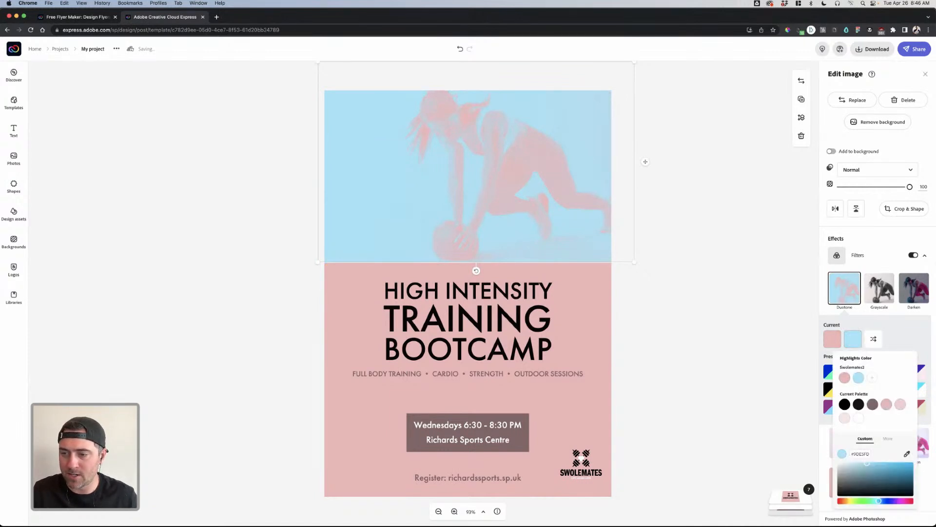
pyautogui.click(844, 404)
pyautogui.click(874, 338)
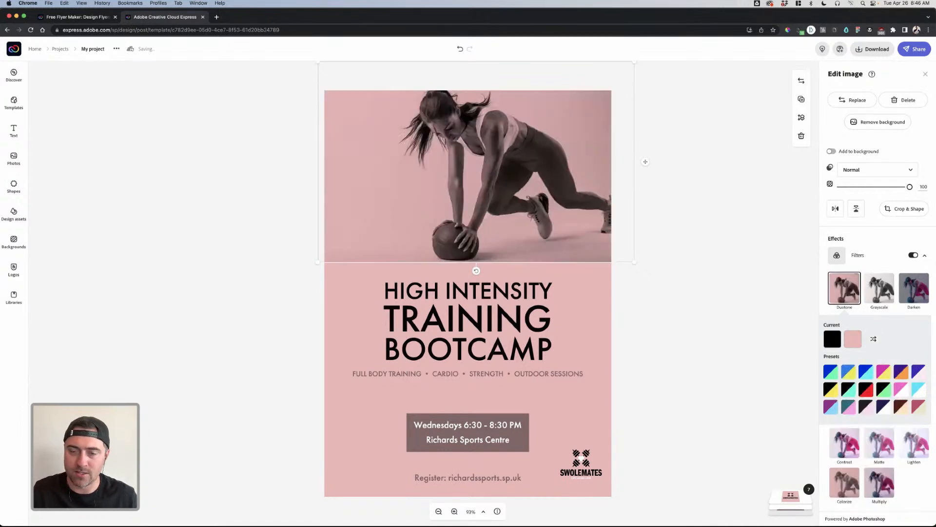
# - Move the workout photo down to just above the headline and center it horizontally on the flyer
pyautogui.click(645, 162)
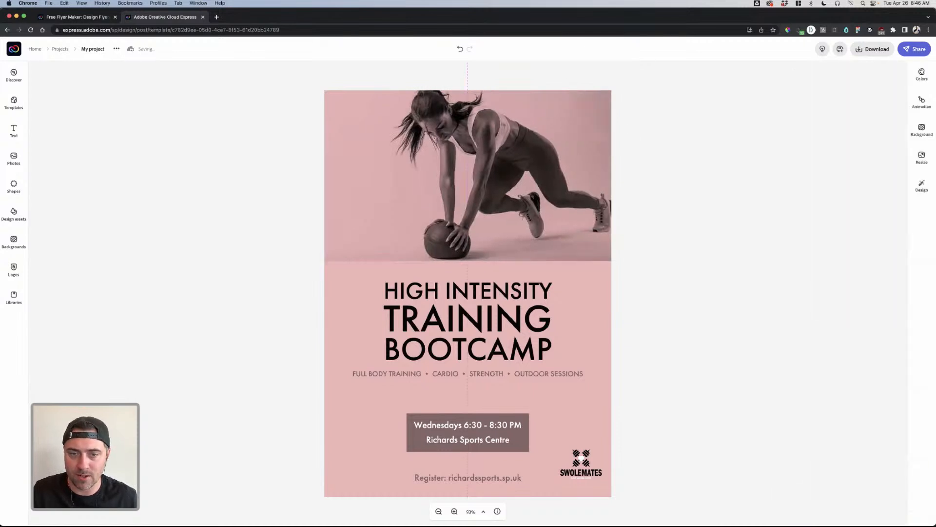
pyautogui.click(637, 173)
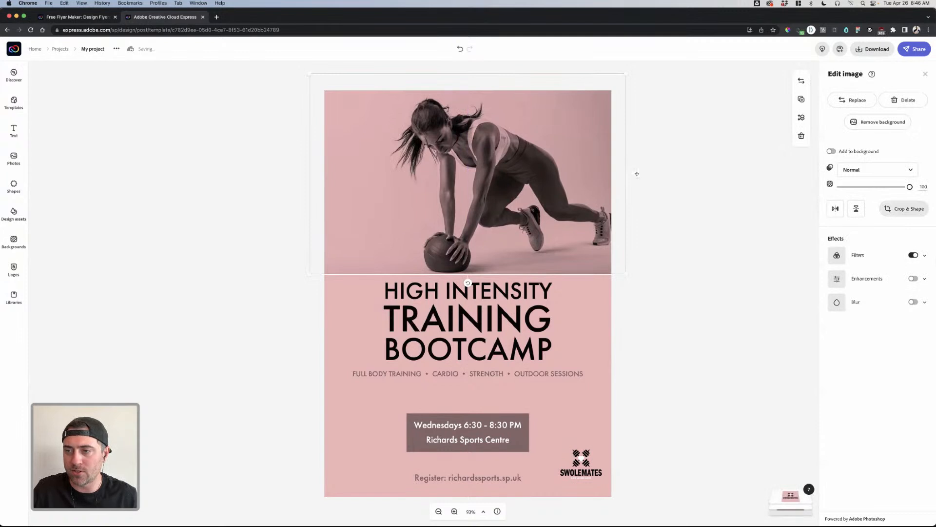
# - Turn on enhancements for the workout photo and raise its brightness to 100
pyautogui.click(913, 278)
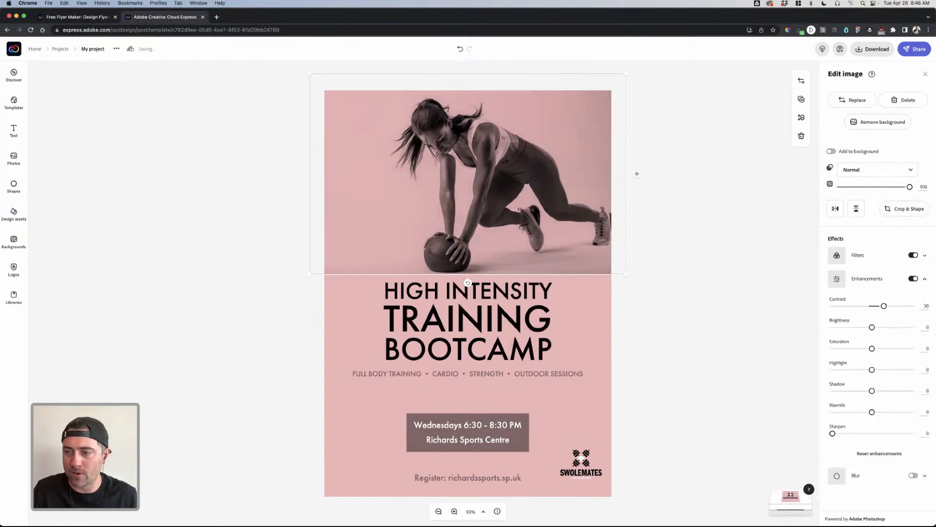
pyautogui.moveTo(884, 306); pyautogui.dragTo(911, 326)
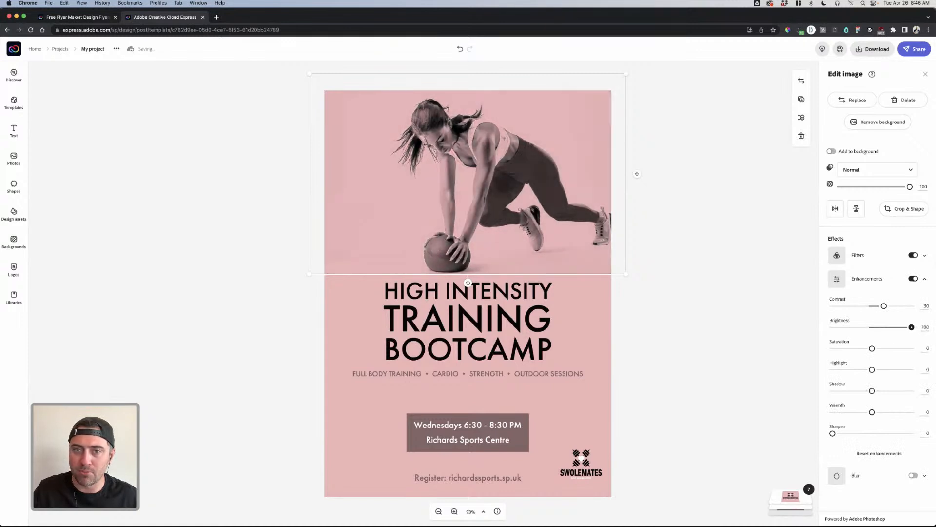
pyautogui.press('Escape')
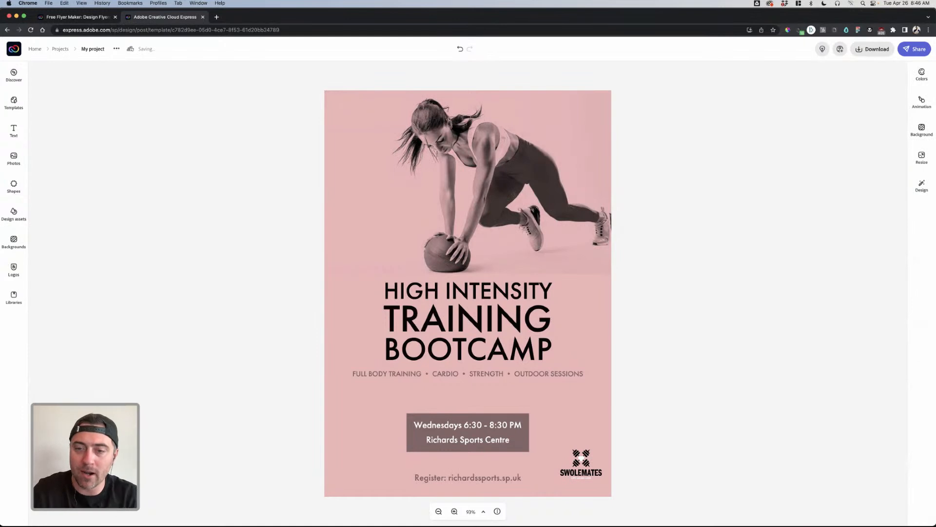
# - Reset the photo's enhancements by toggling them, and set contrast to -2, brightness to 100 and highlight to -6
pyautogui.click(637, 173)
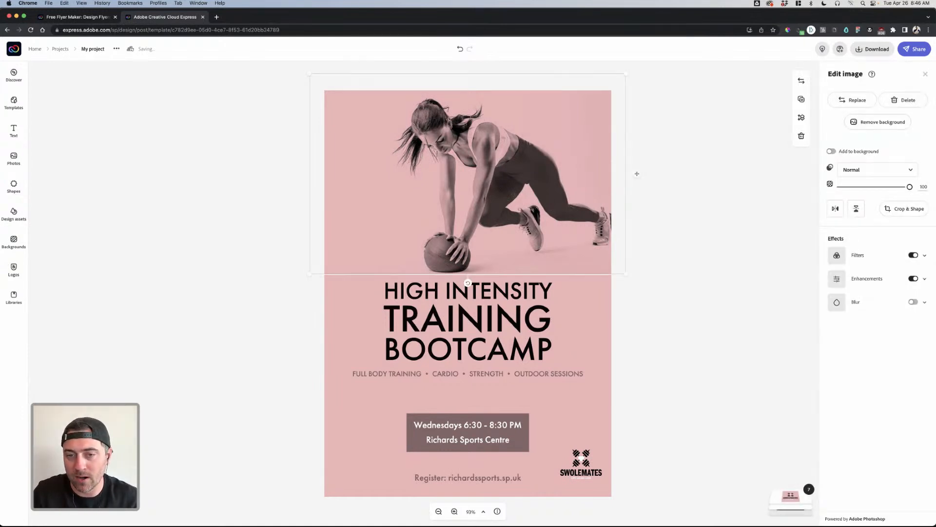
pyautogui.click(592, 321)
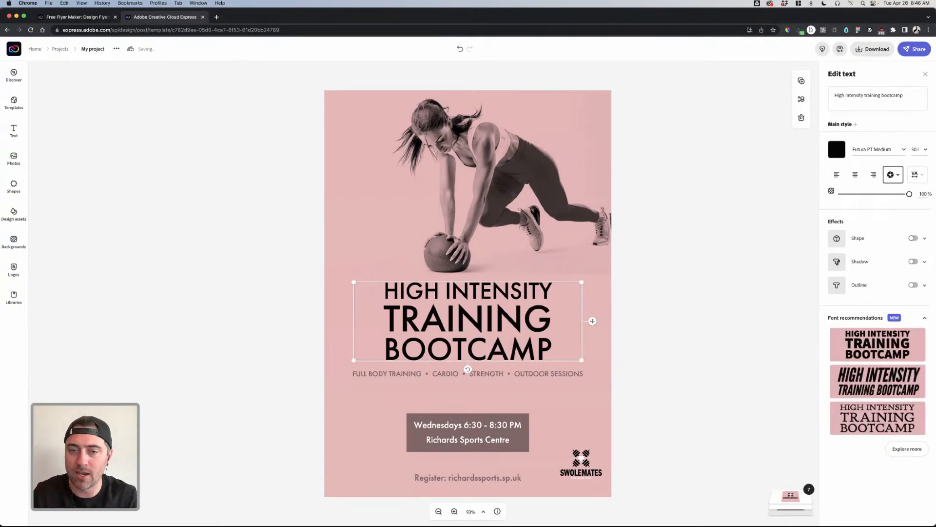
pyautogui.click(637, 174)
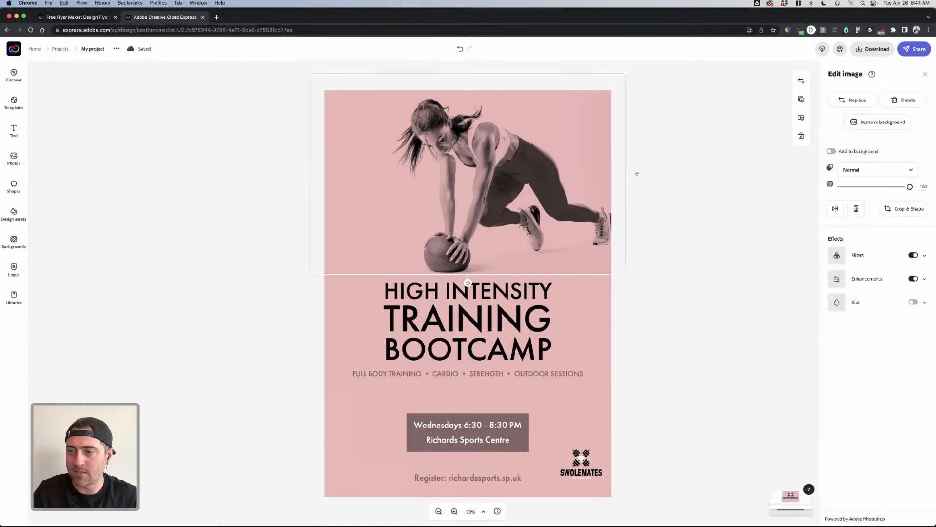
pyautogui.click(913, 278)
pyautogui.click(914, 279)
pyautogui.moveTo(872, 369)
pyautogui.mouseDown()
pyautogui.moveTo(912, 369)
pyautogui.moveTo(844, 369)
pyautogui.moveTo(880, 369)
pyautogui.moveTo(870, 369)
pyautogui.mouseUp()
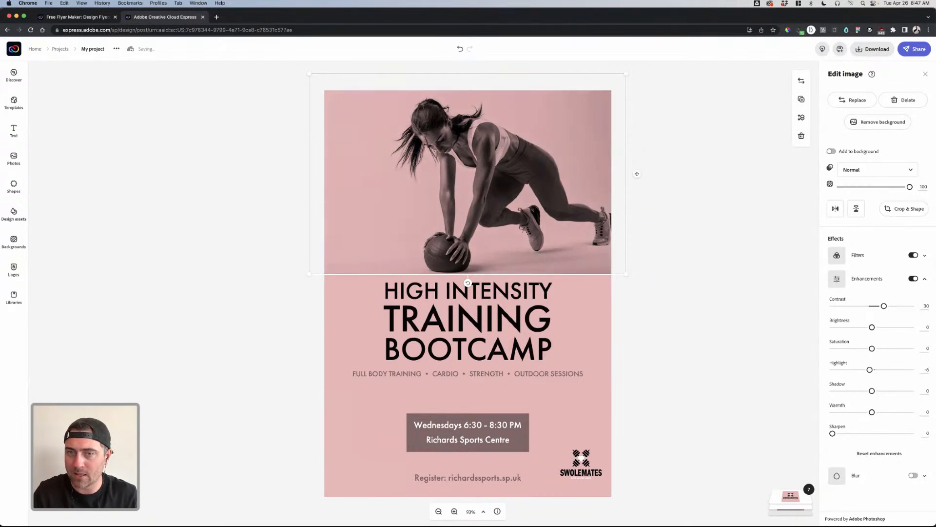
pyautogui.moveTo(872, 327); pyautogui.dragTo(872, 305)
pyautogui.moveTo(872, 391); pyautogui.dragTo(873, 413)
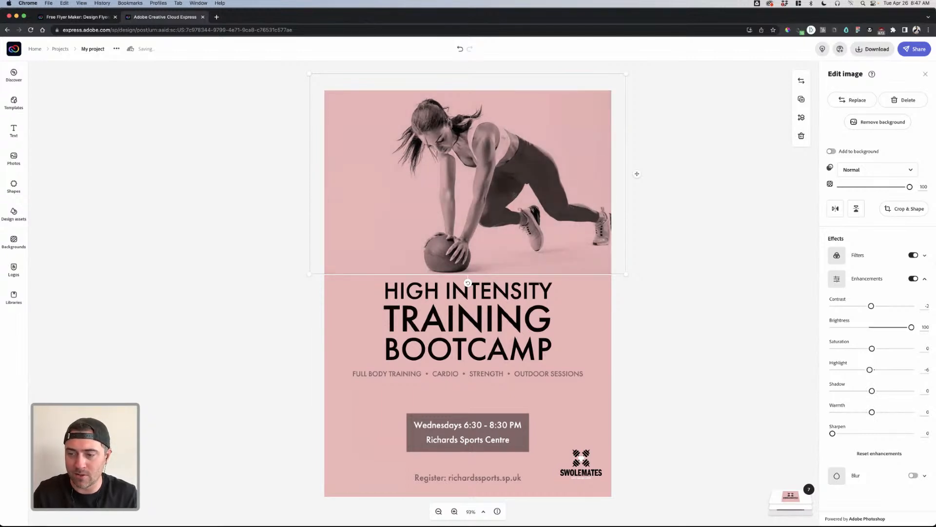
# - Try a Blur effect of strength 1 on the workout photo
pyautogui.click(913, 475)
pyautogui.moveTo(835, 496)
pyautogui.mouseDown()
pyautogui.moveTo(904, 496)
pyautogui.moveTo(832, 496)
pyautogui.mouseUp()
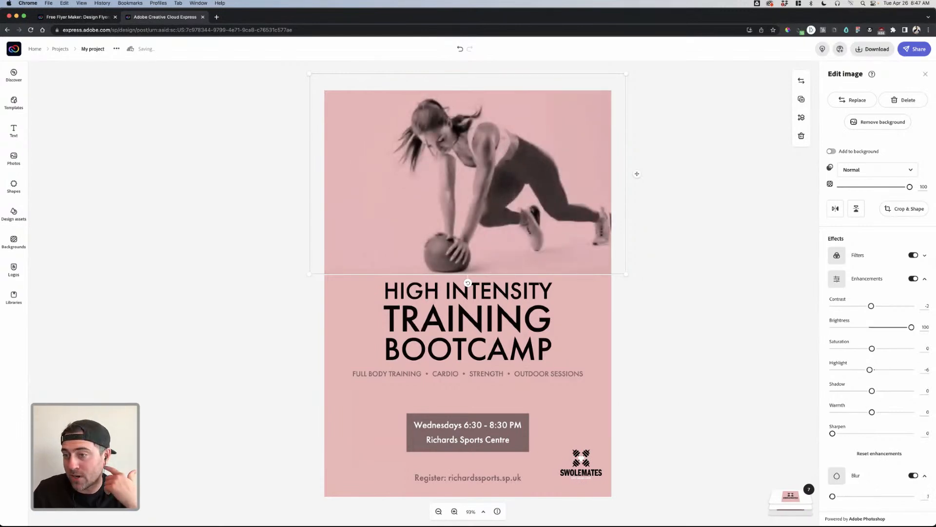
pyautogui.click(913, 475)
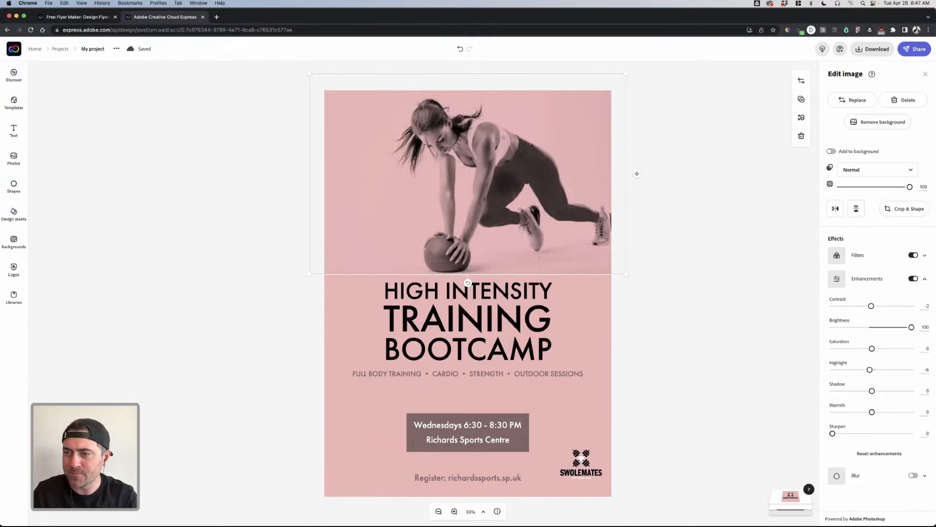
pyautogui.click(722, 303)
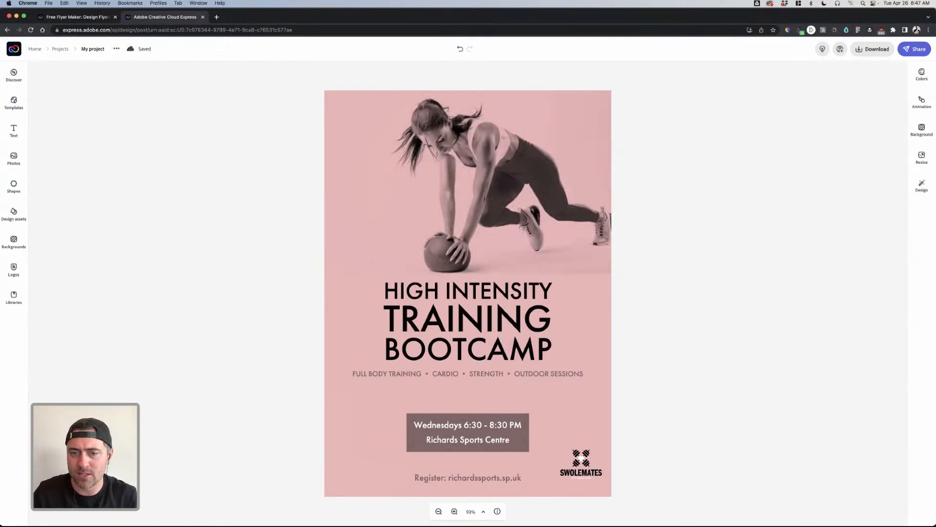
# - Search the fonts for "Franklin" and set the High Intensity Training Bootcamp headline in a FranklinGothic URW font
pyautogui.click(468, 319)
pyautogui.click(873, 150)
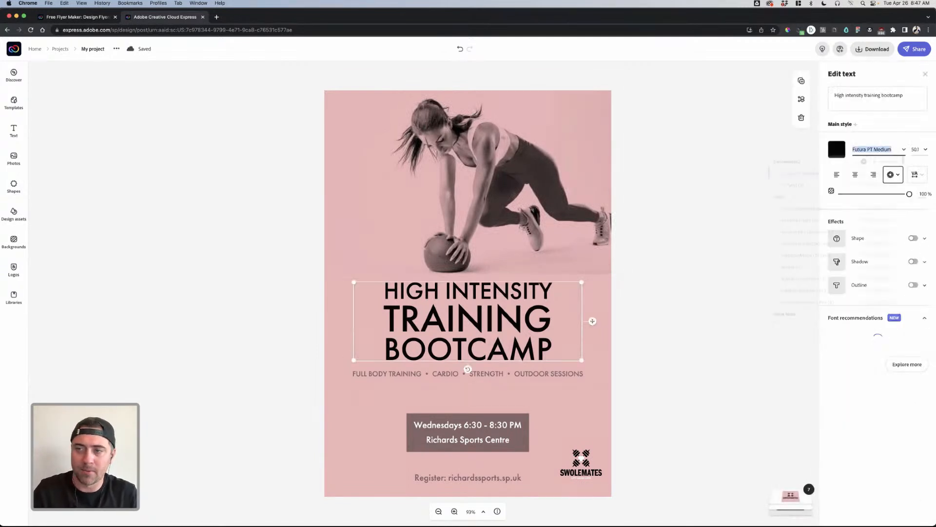
pyautogui.write('Franklin')
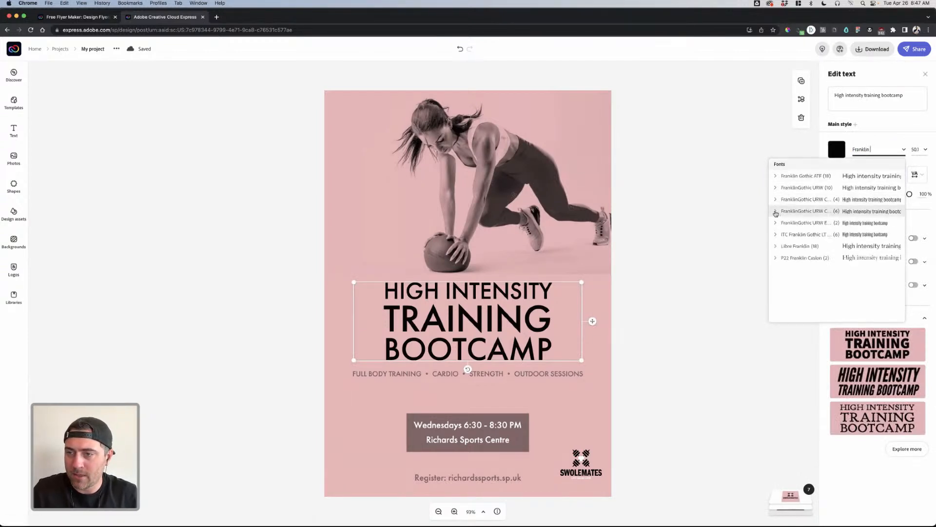
pyautogui.click(780, 212)
pyautogui.click(788, 269)
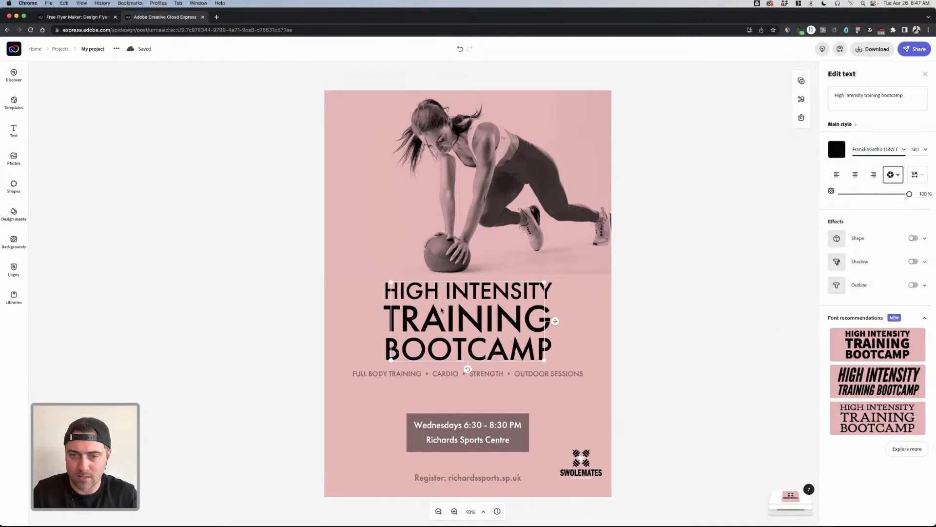
pyautogui.press('Escape')
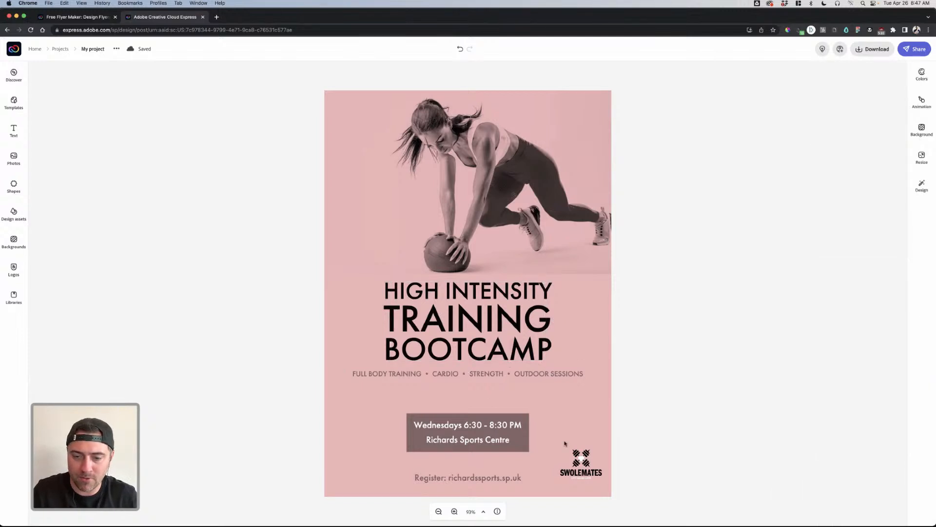
pyautogui.click(587, 457)
pyautogui.click(655, 442)
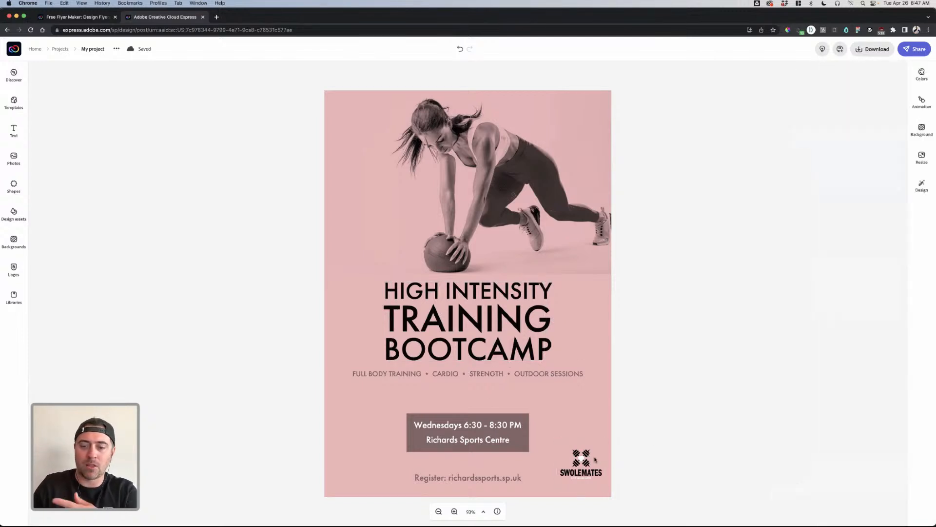
pyautogui.click(591, 460)
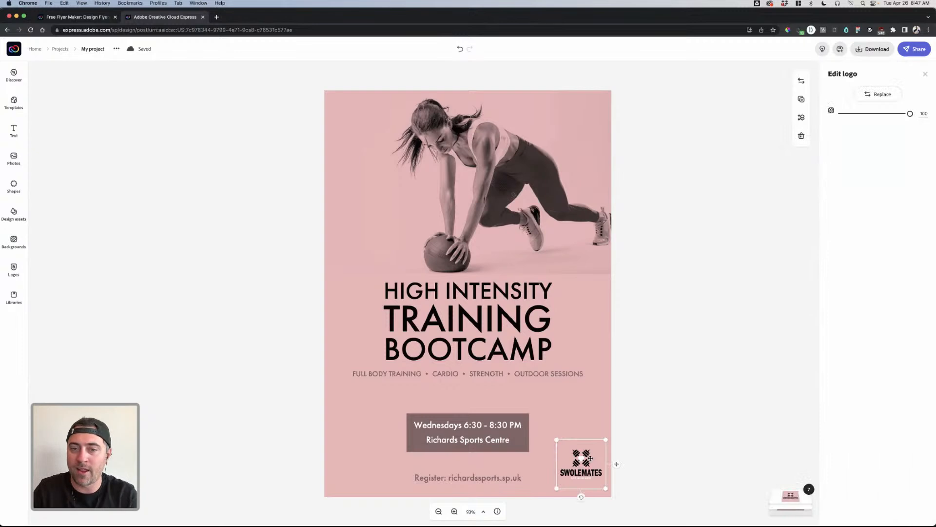
pyautogui.click(644, 344)
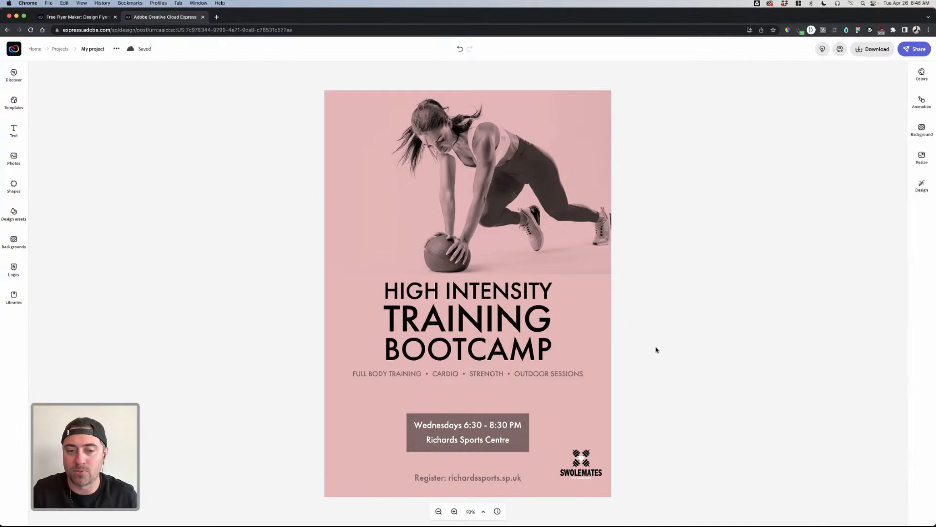
# - Try to replace the web address after "Register:" at the flyer's foot with Swolemates.com/register, and undo the change
pyautogui.click(478, 481)
pyautogui.moveTo(897, 94); pyautogui.dragTo(854, 95)
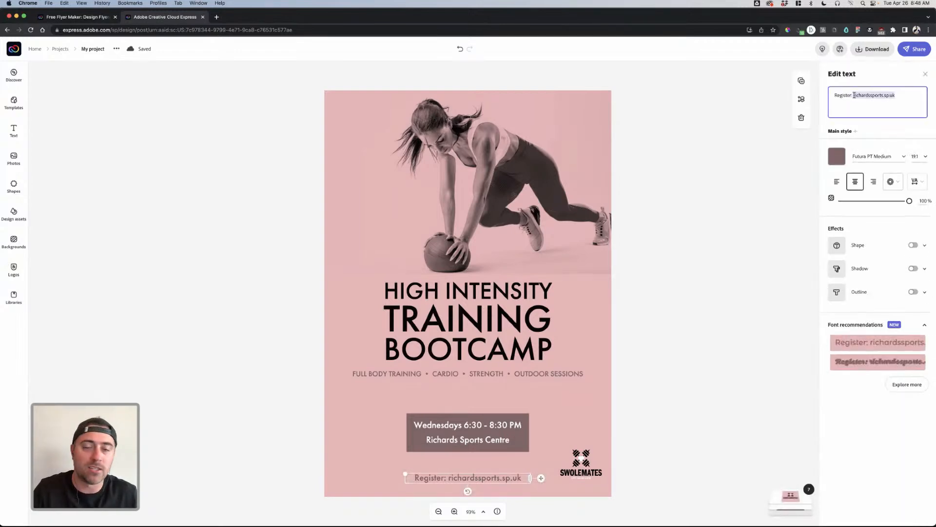
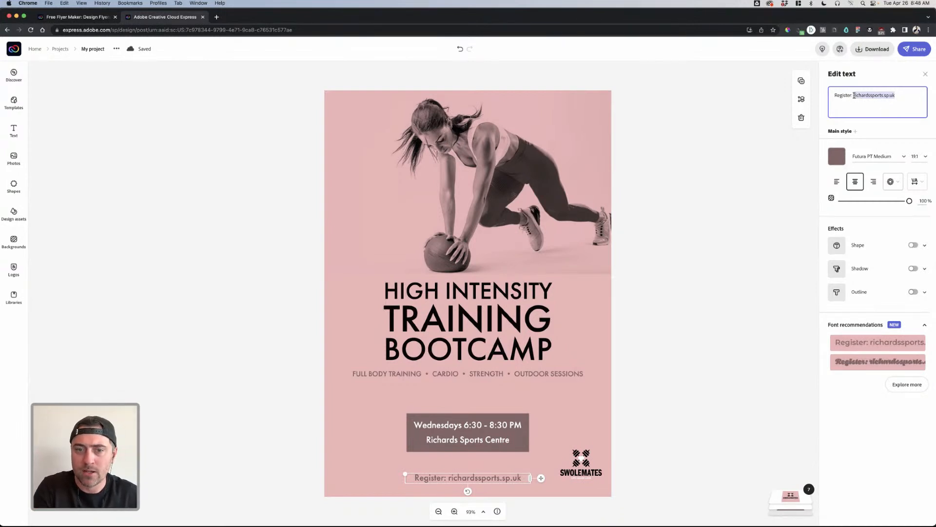
pyautogui.write('Swole')
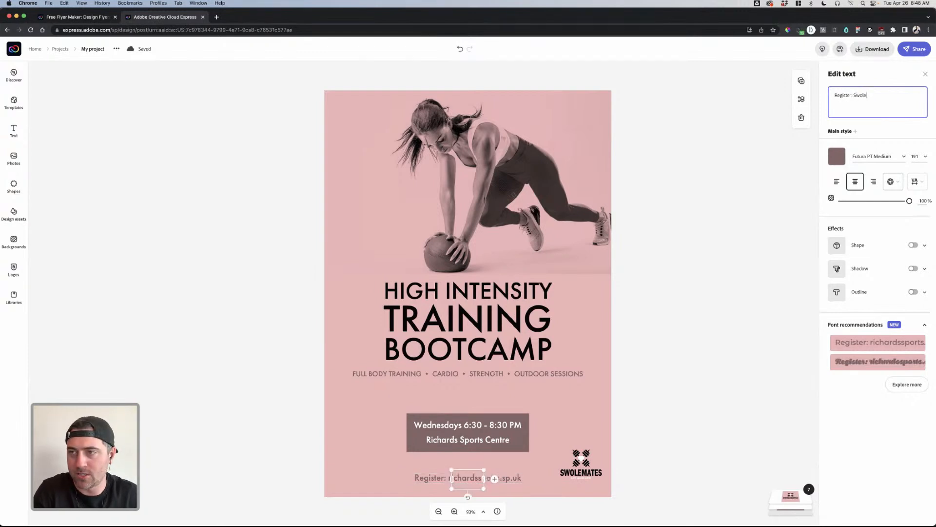
pyautogui.write('mate')
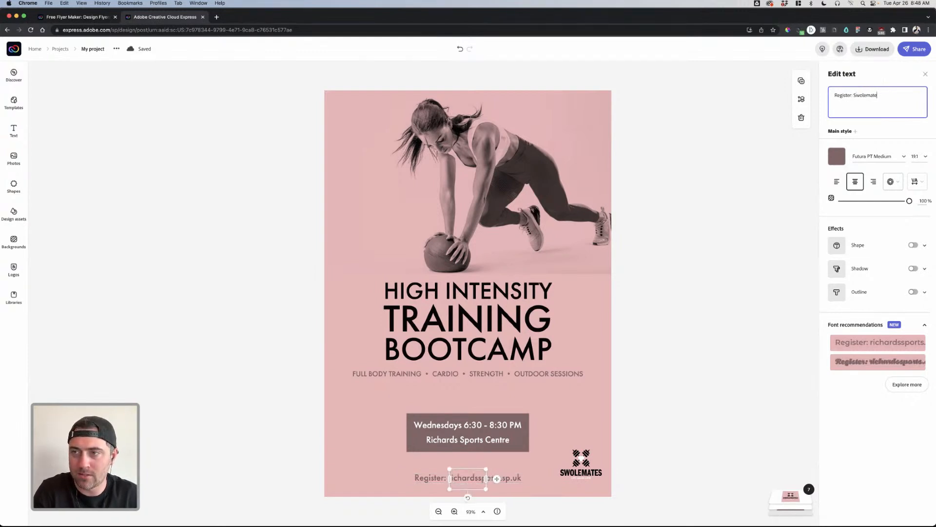
pyautogui.write('s.com/register')
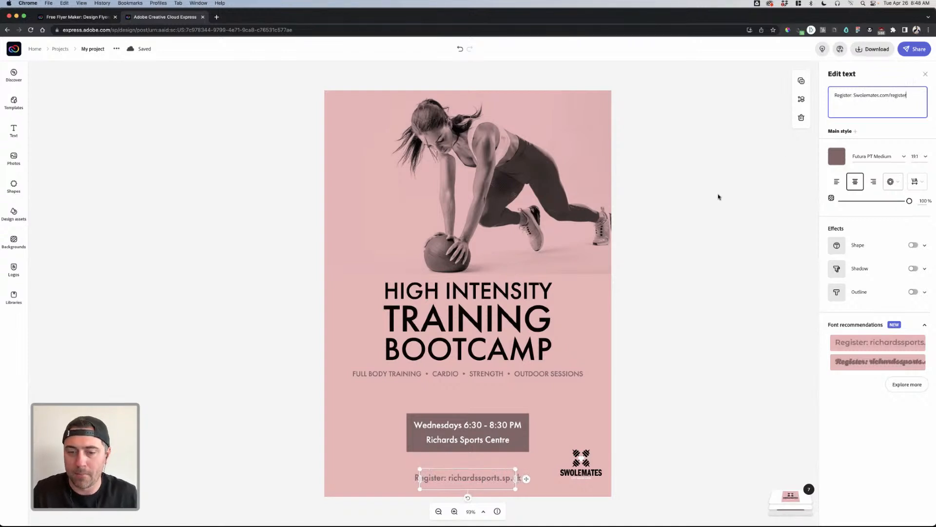
pyautogui.click(678, 282)
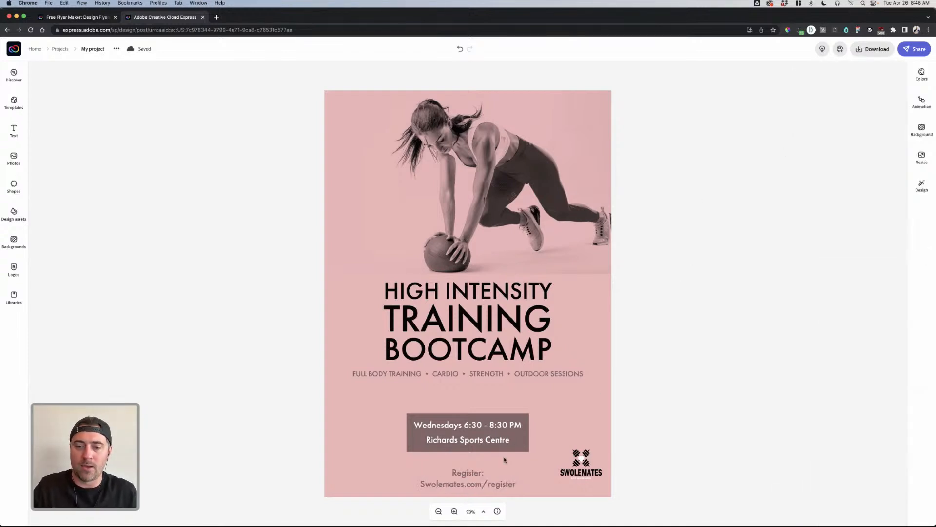
pyautogui.click(483, 482)
pyautogui.press('super+z')
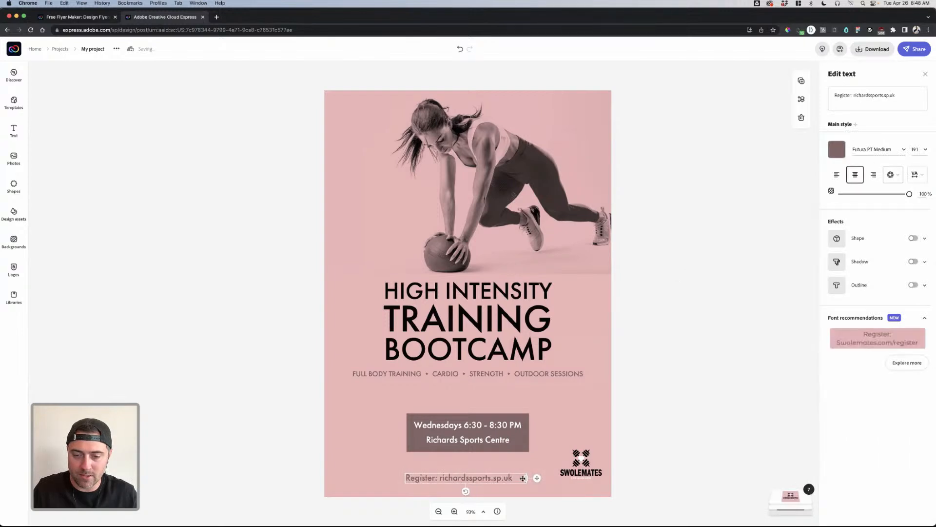
pyautogui.click(649, 427)
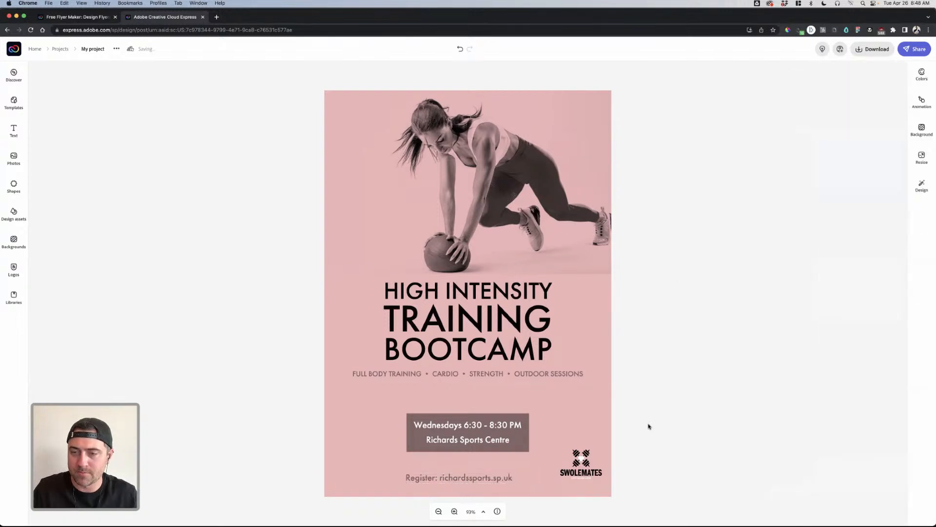
# - Change the registration line at the flyer's foot to read "Register: Swolemates.com/register"
pyautogui.click(467, 481)
pyautogui.moveTo(907, 95); pyautogui.dragTo(853, 95)
pyautogui.write('Swol')
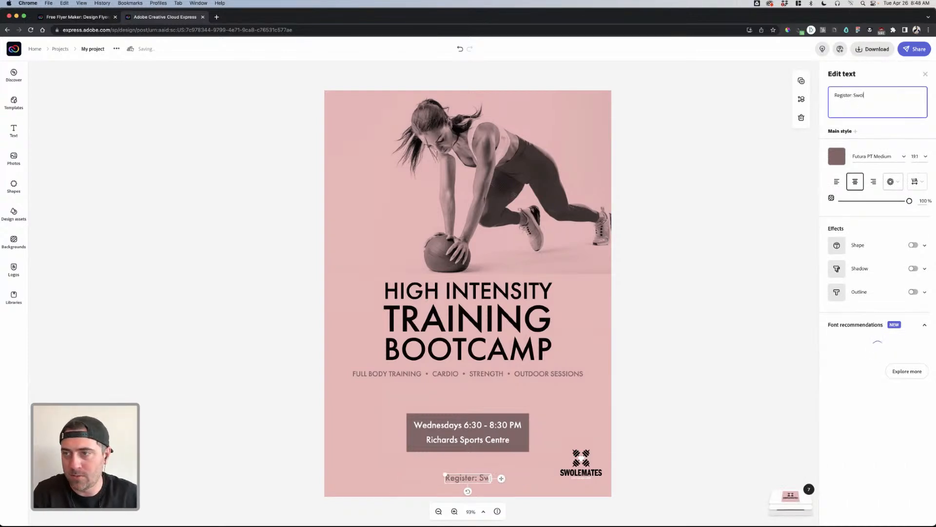
pyautogui.write('emates.com/')
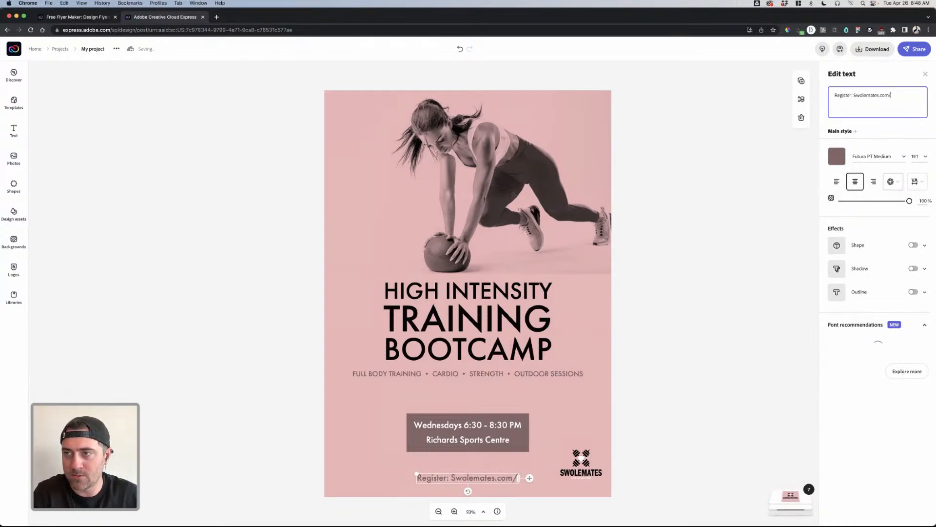
pyautogui.write('register')
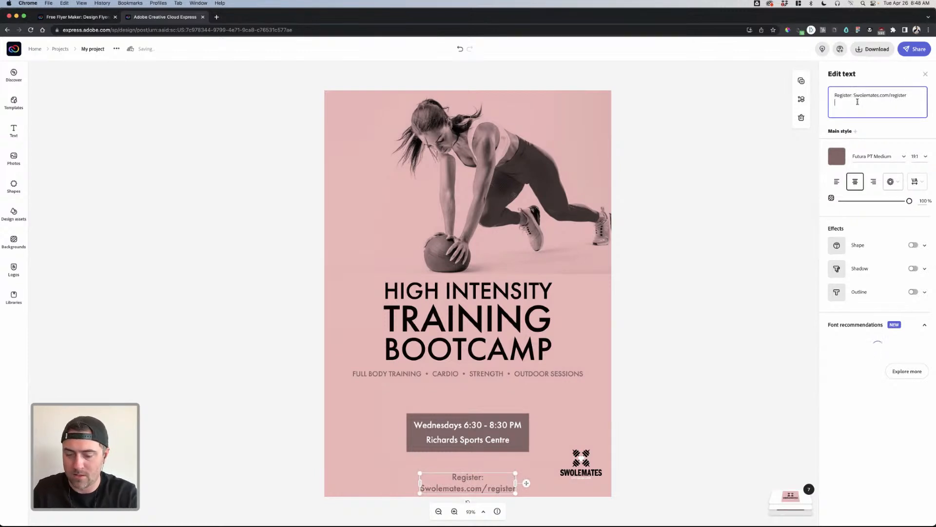
pyautogui.click(535, 478)
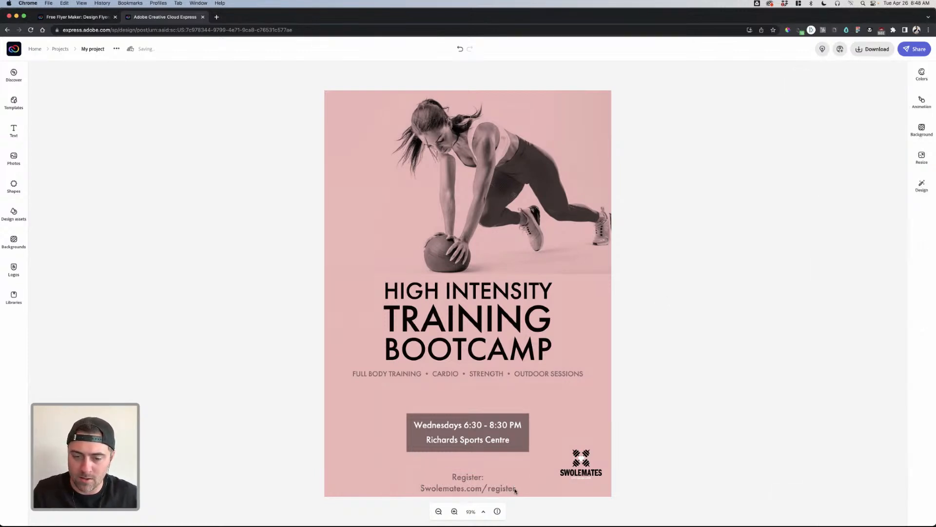
# - Fit the registration text on a single line and delete its "Register:" prefix, keeping only Swolemates.com/register
pyautogui.click(515, 490)
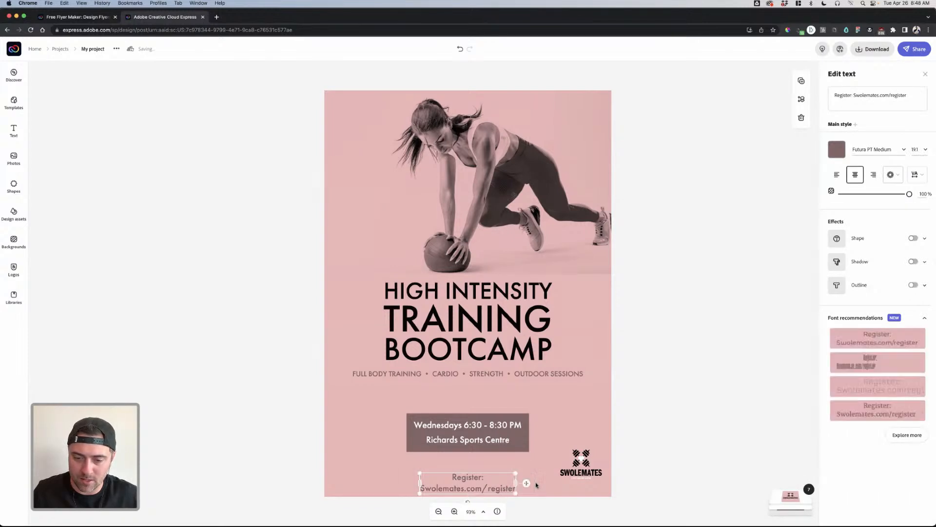
pyautogui.moveTo(516, 482)
pyautogui.mouseDown()
pyautogui.moveTo(562, 481)
pyautogui.moveTo(505, 482)
pyautogui.mouseUp()
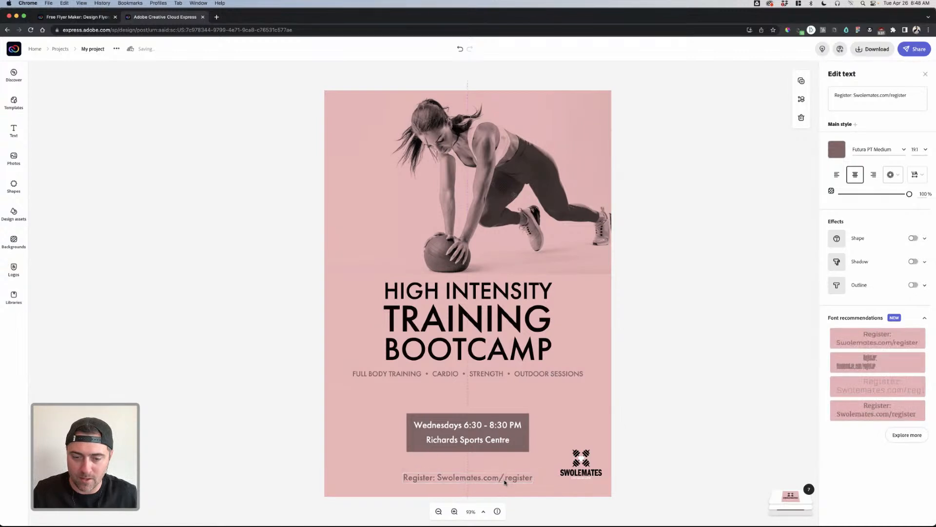
pyautogui.click(650, 401)
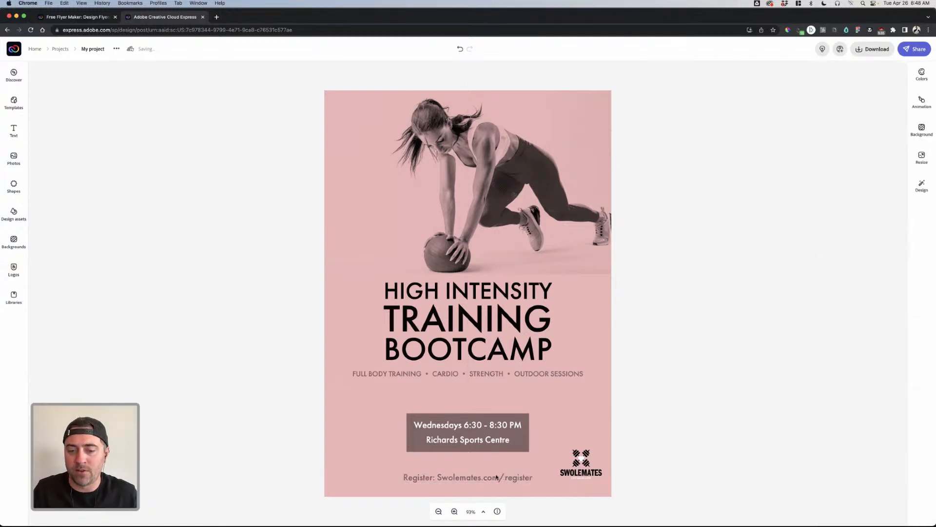
pyautogui.click(446, 480)
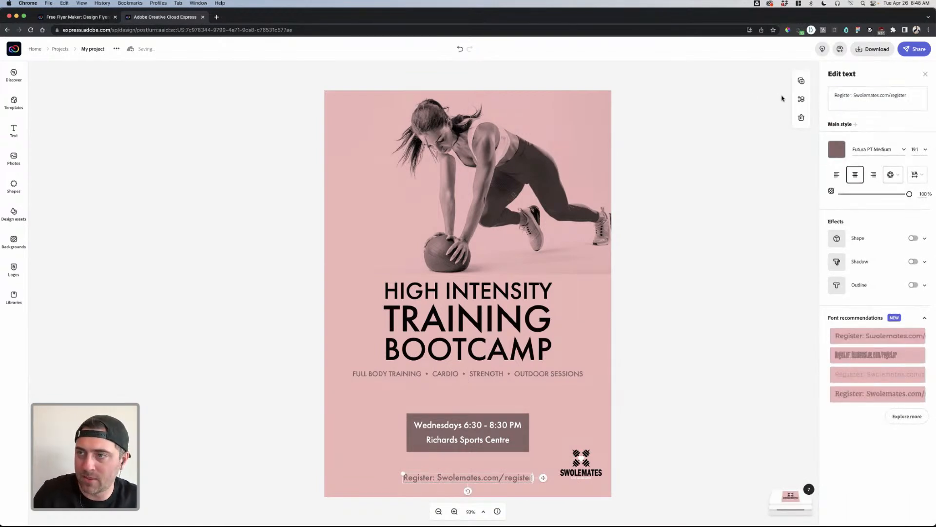
pyautogui.moveTo(854, 94); pyautogui.dragTo(805, 97)
pyautogui.press('BackSpace')
pyautogui.click(755, 170)
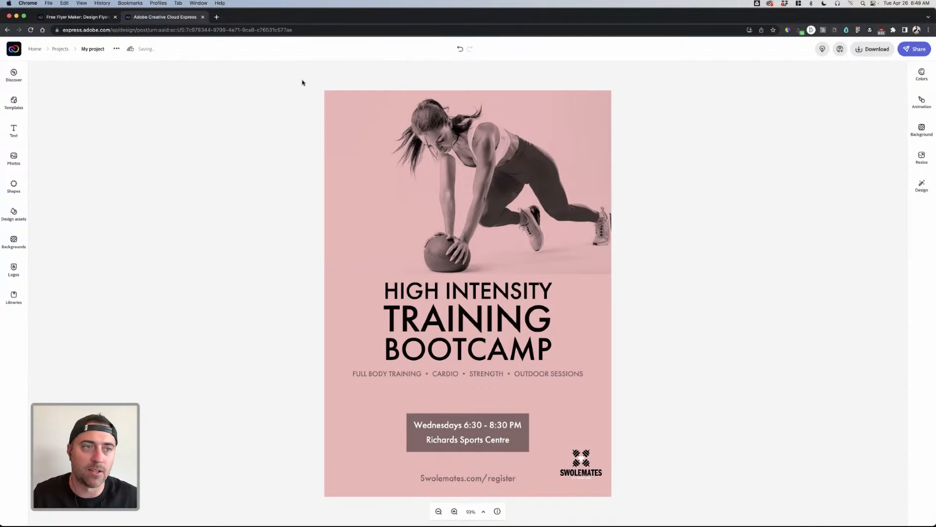
# - Rename the project as Flyer2
pyautogui.click(85, 48)
pyautogui.write('Flyer2')
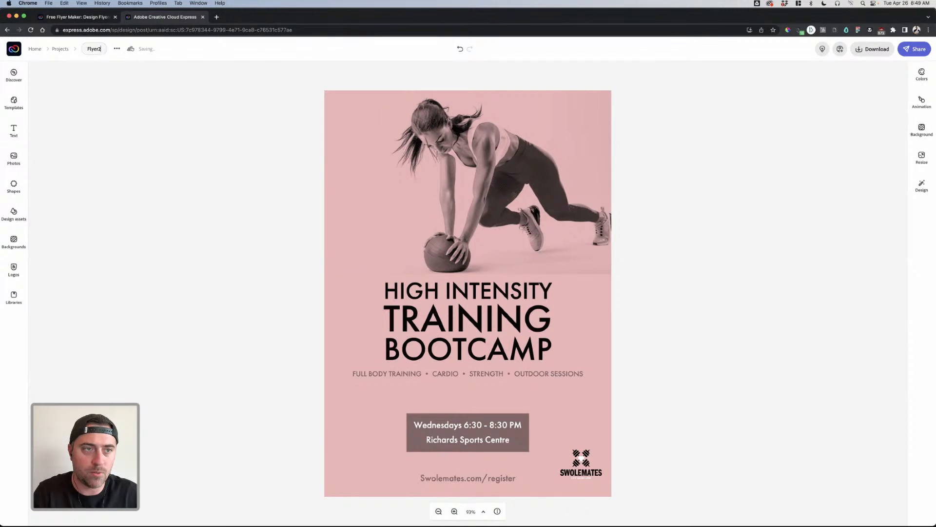
pyautogui.press('Return')
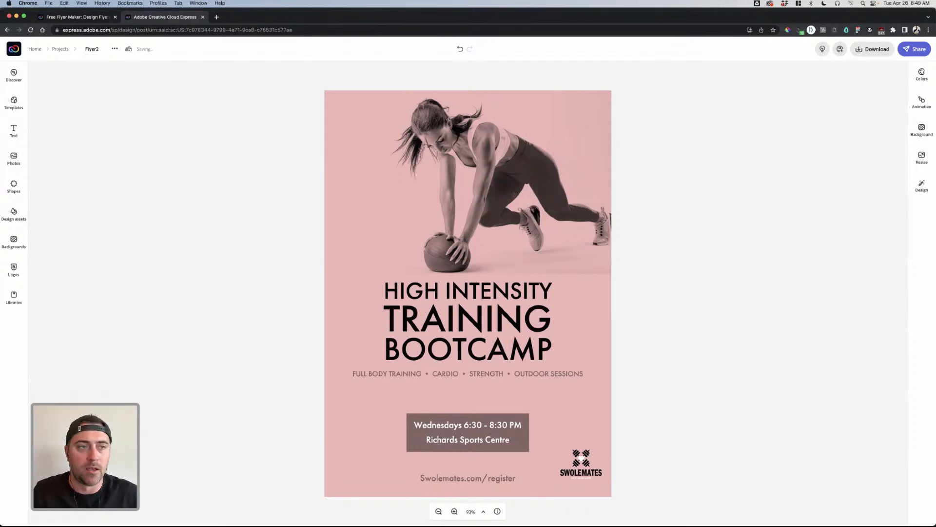
# - Duplicate the Flyer2 project as "Flyer2 copy" from the projects overview and open the copy for editing
pyautogui.click(59, 50)
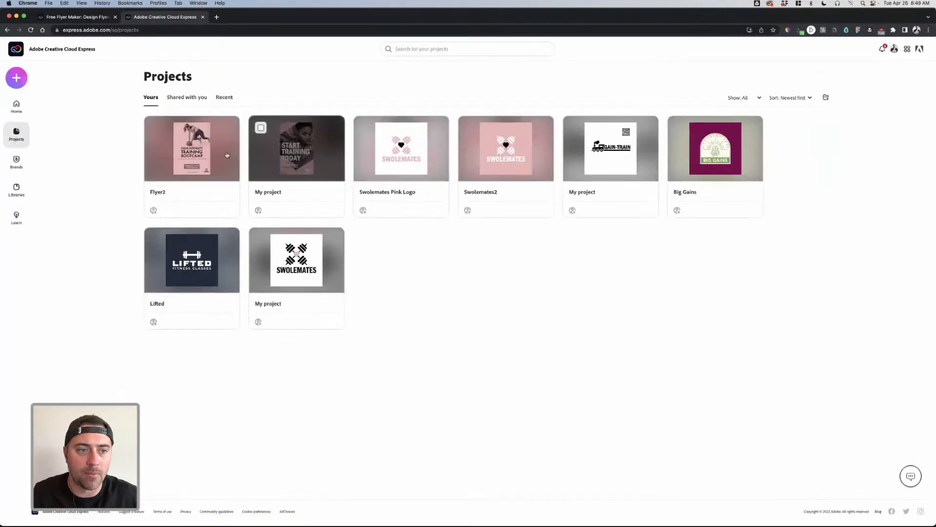
pyautogui.click(229, 128)
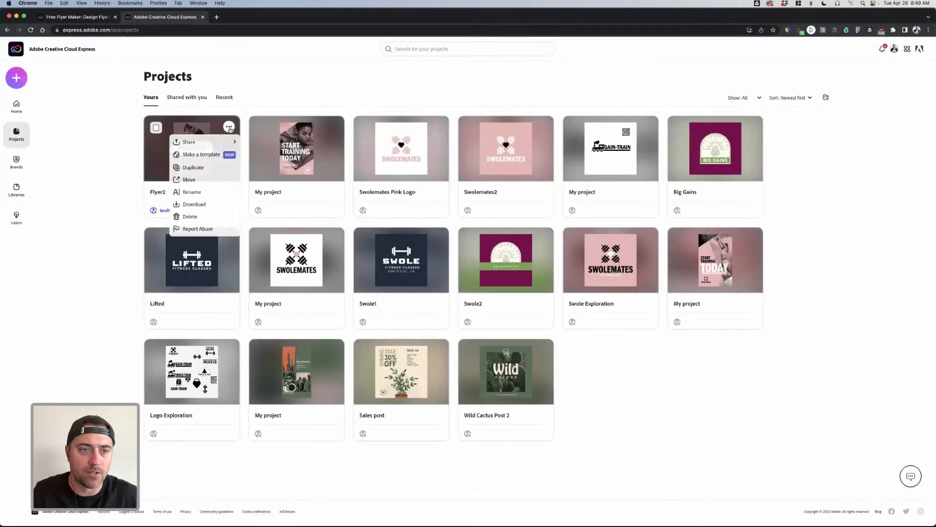
pyautogui.click(206, 176)
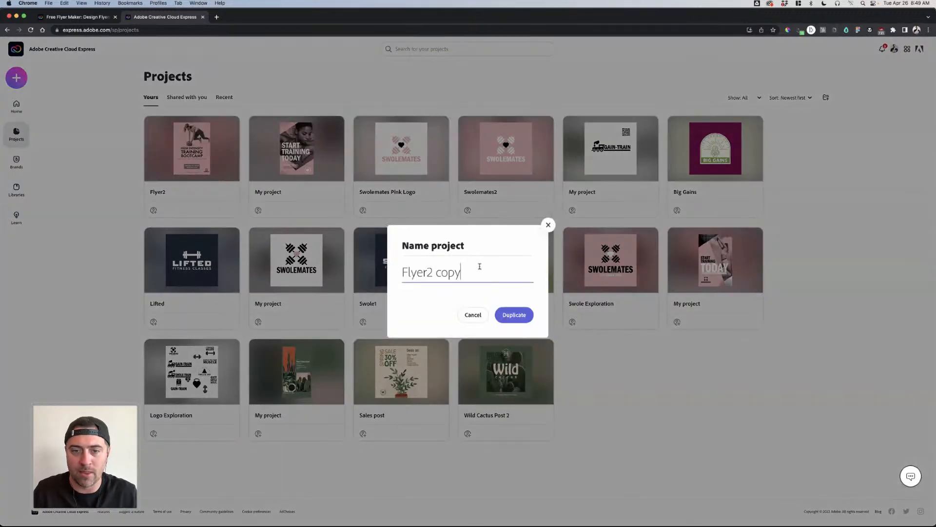
pyautogui.click(510, 315)
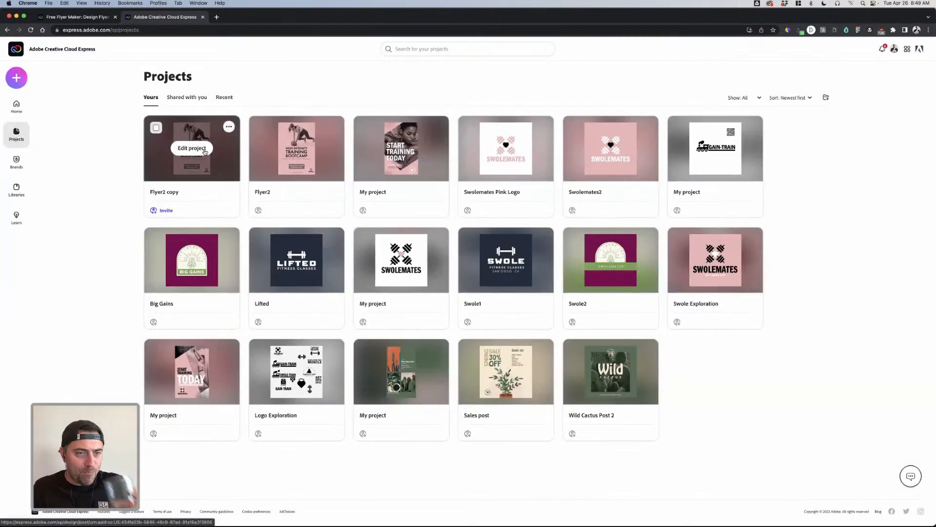
pyautogui.click(205, 153)
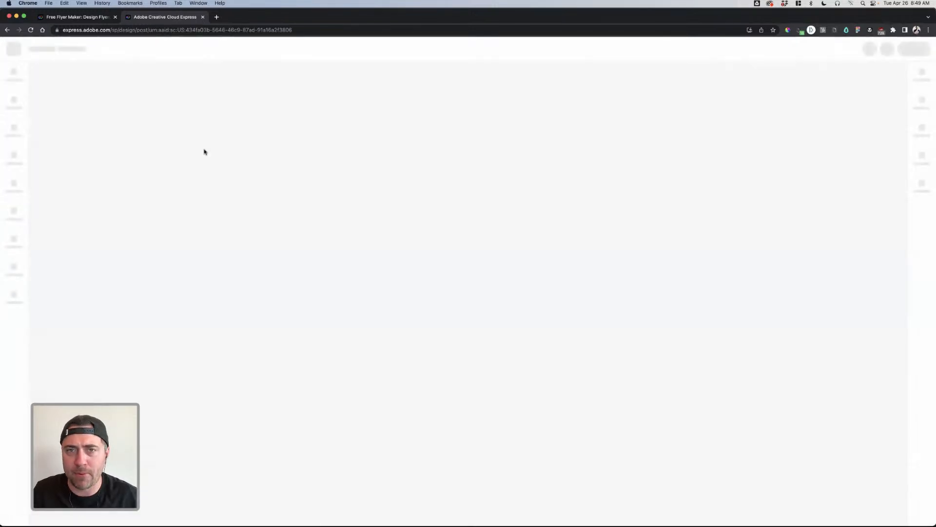
# - Browse the preset formats available for resizing the flyer copy, from social posts through print sizes to standard sizes
pyautogui.click(922, 157)
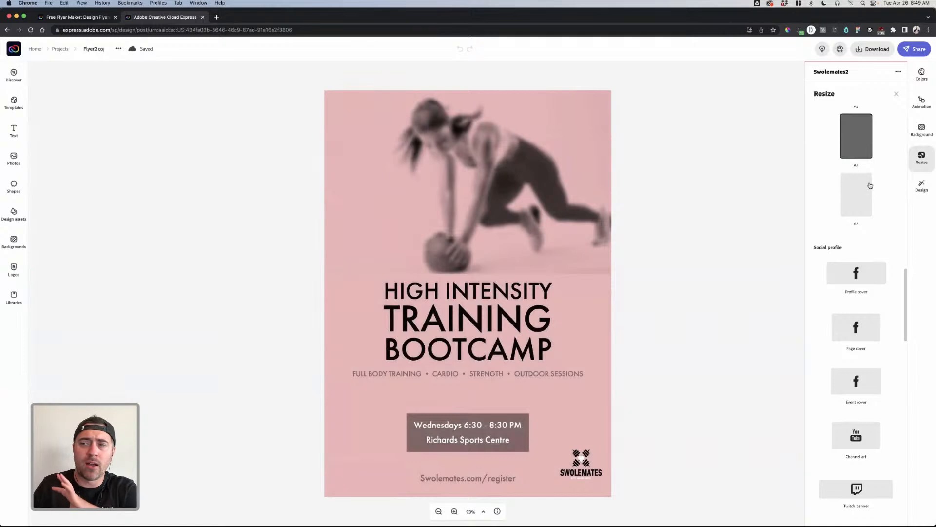
pyautogui.scroll(1, 864, 175)
pyautogui.scroll(4, 864, 175)
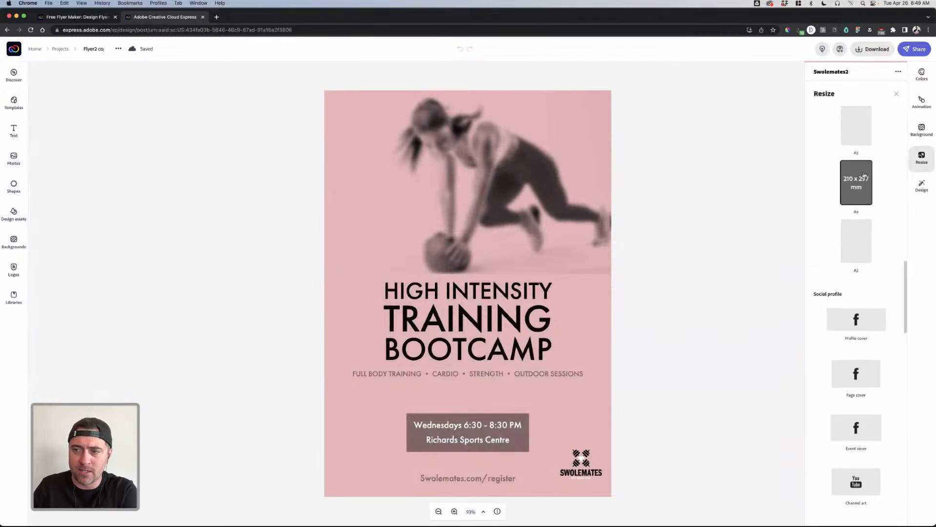
pyautogui.scroll(-10, 863, 221)
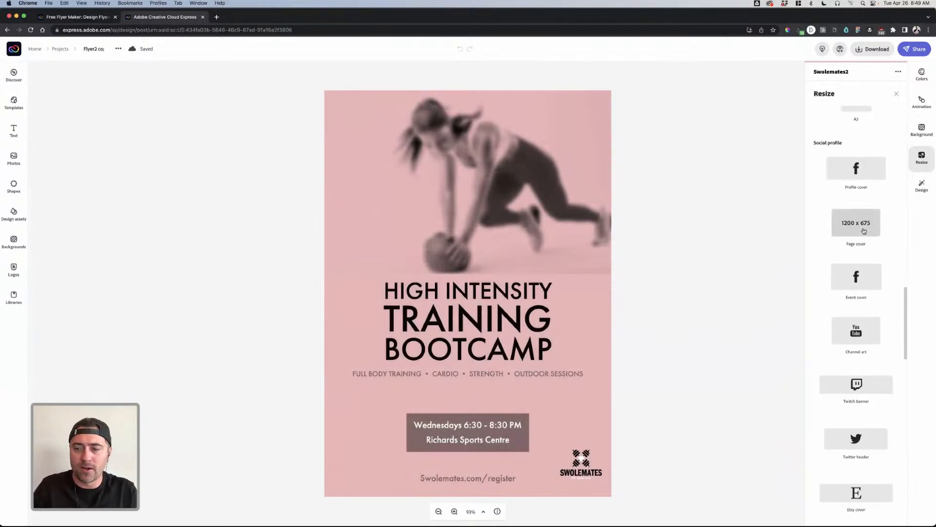
pyautogui.scroll(-10, 863, 231)
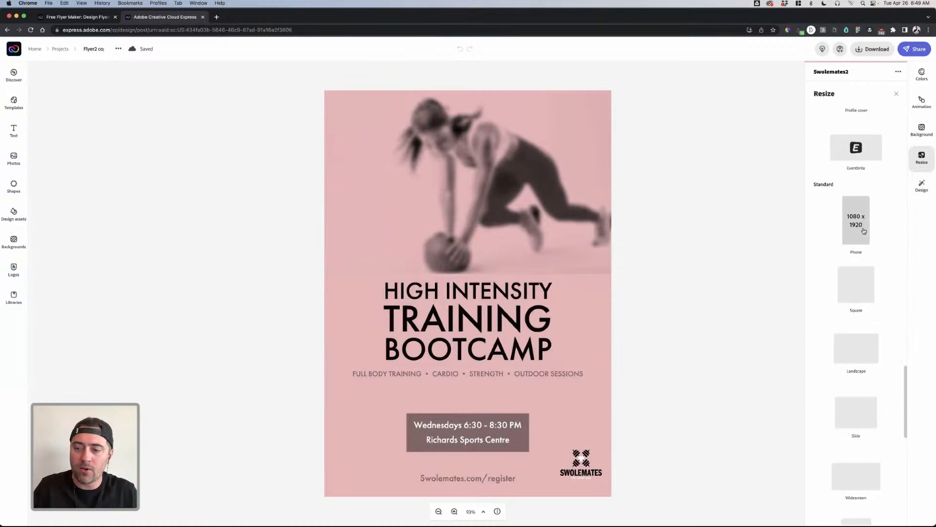
pyautogui.scroll(-5, 863, 231)
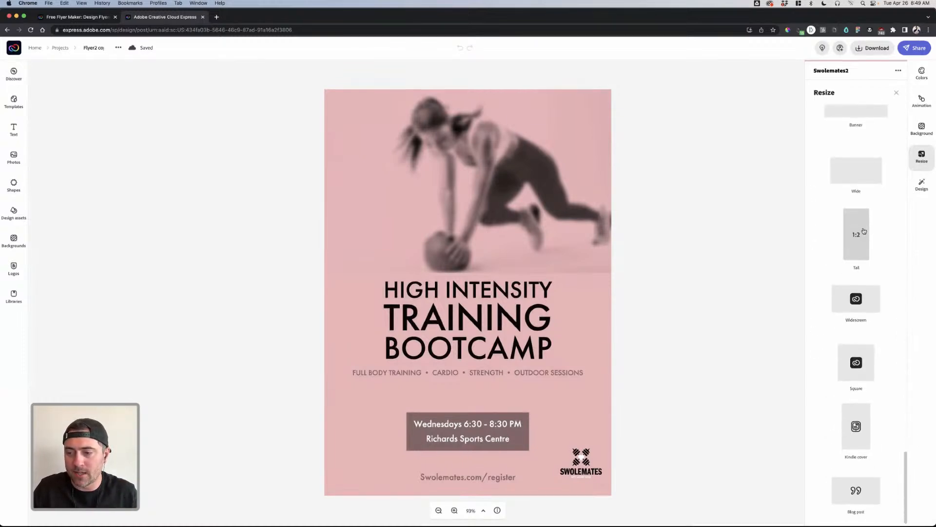
pyautogui.scroll(20, 863, 229)
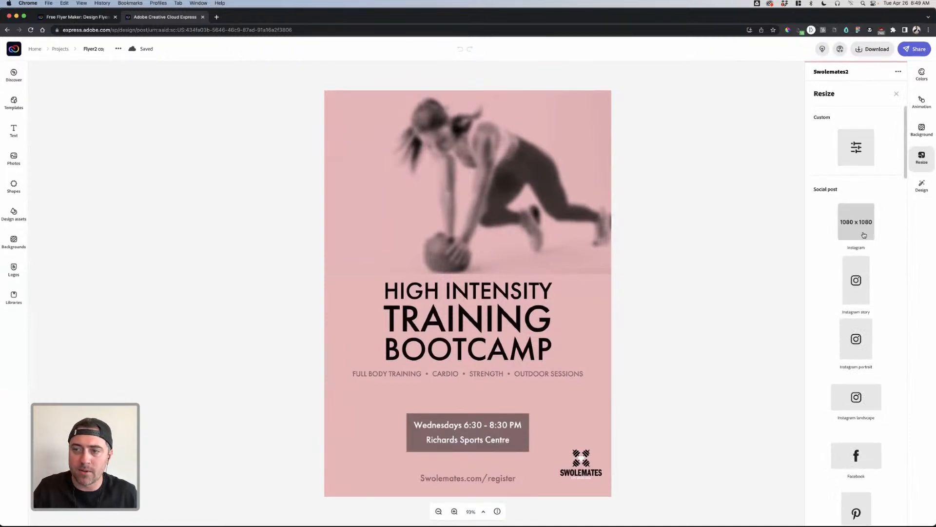
# - Preview the square 1080 x 1080 Instagram format and resize the flyer copy to the 1080 x 1920 Instagram story format
pyautogui.scroll(-2, 853, 238)
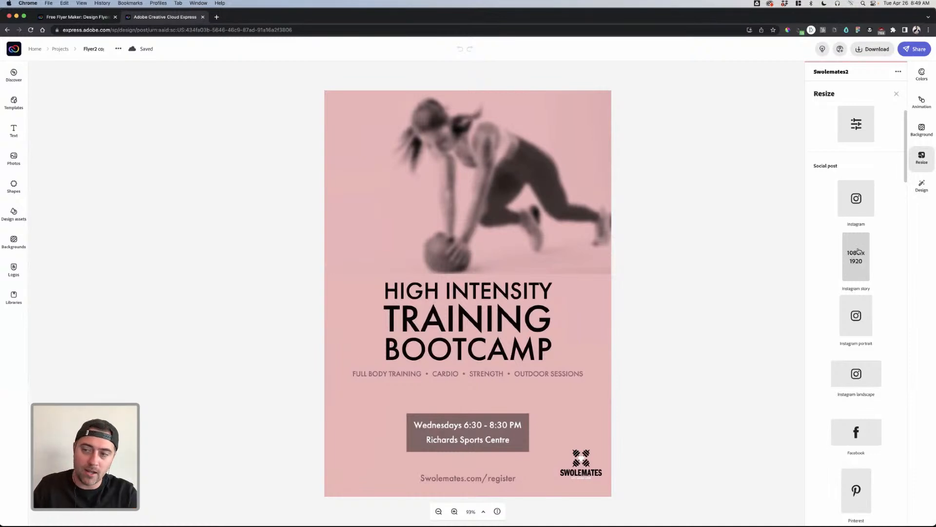
pyautogui.click(858, 251)
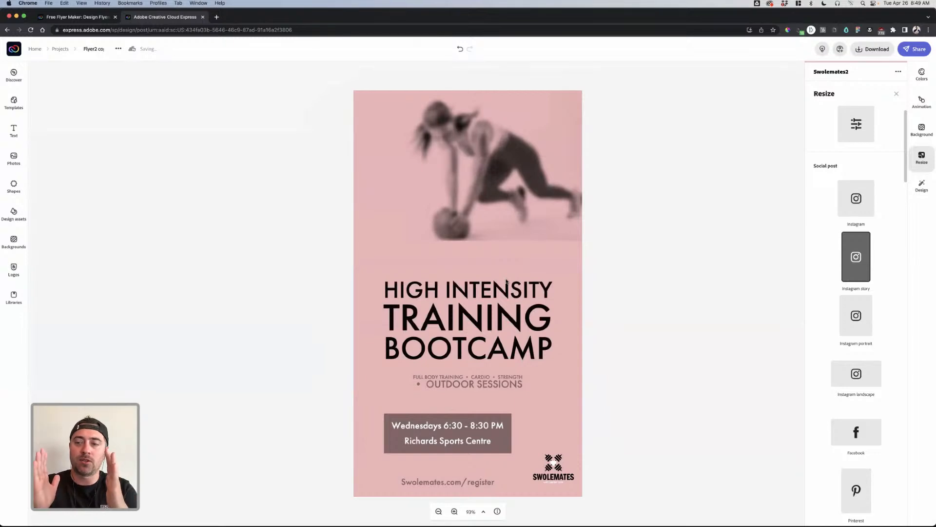
pyautogui.click(863, 207)
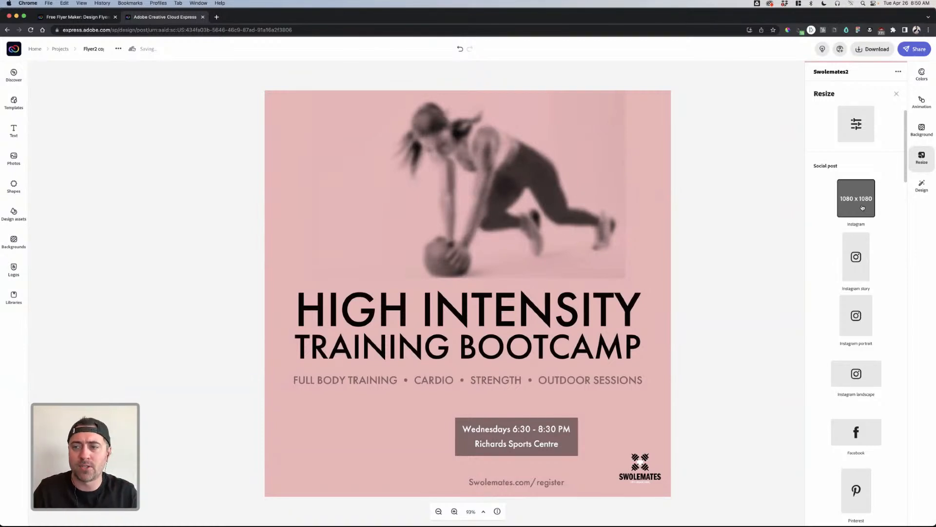
pyautogui.click(849, 262)
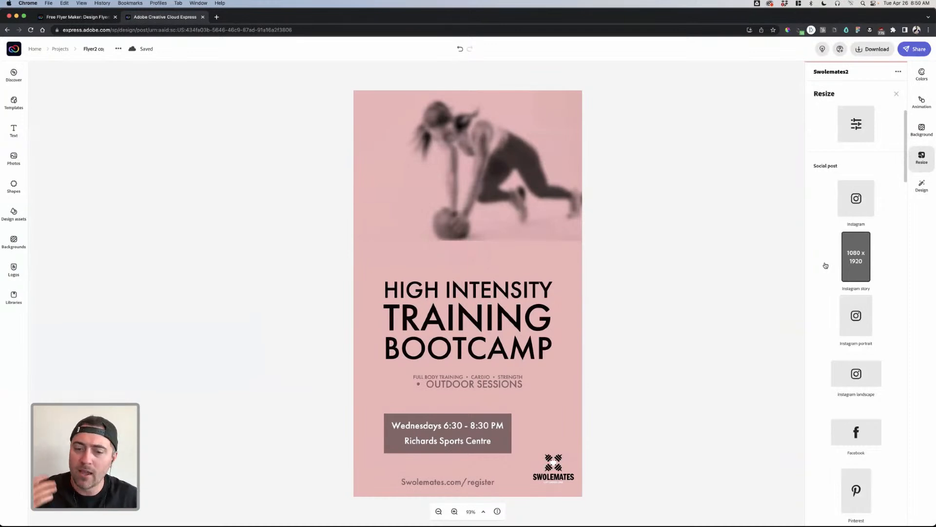
pyautogui.click(634, 340)
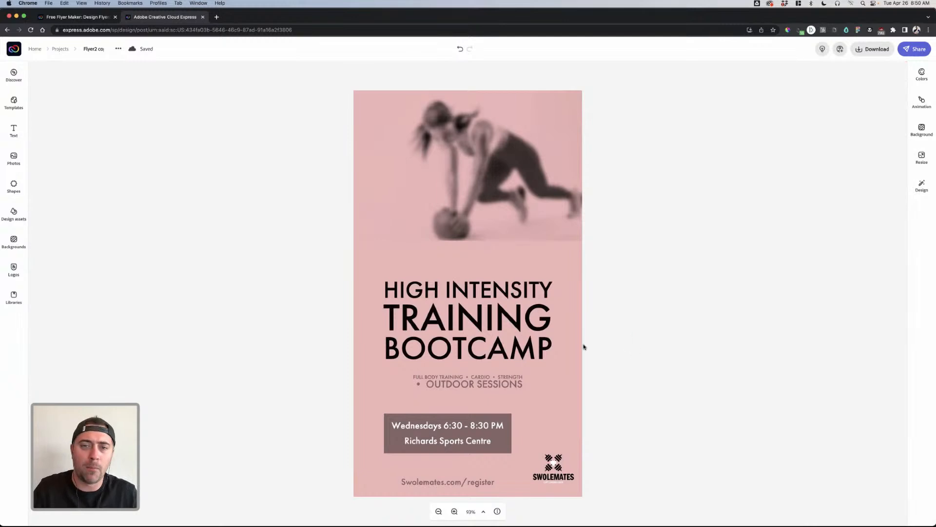
# - Turn off the blur effect on the photo of the woman exercising with the ball
pyautogui.click(539, 333)
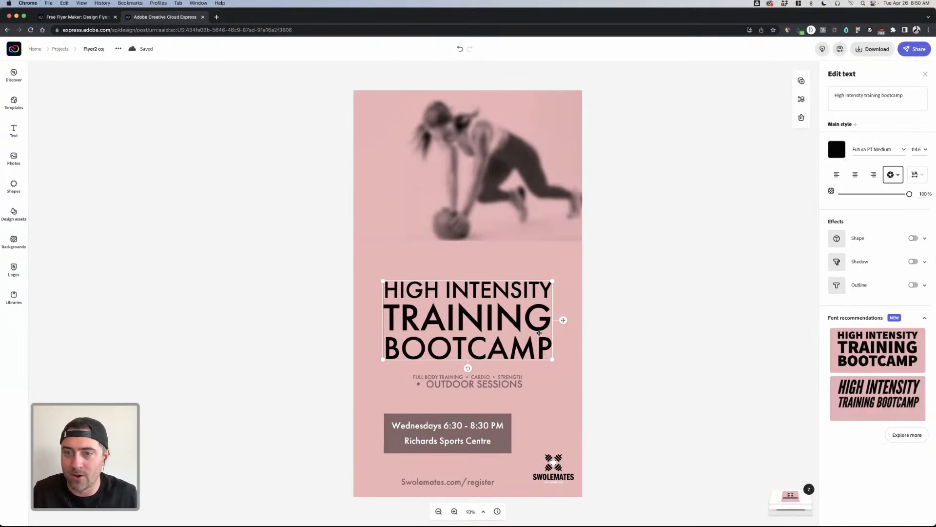
pyautogui.click(522, 221)
pyautogui.click(913, 302)
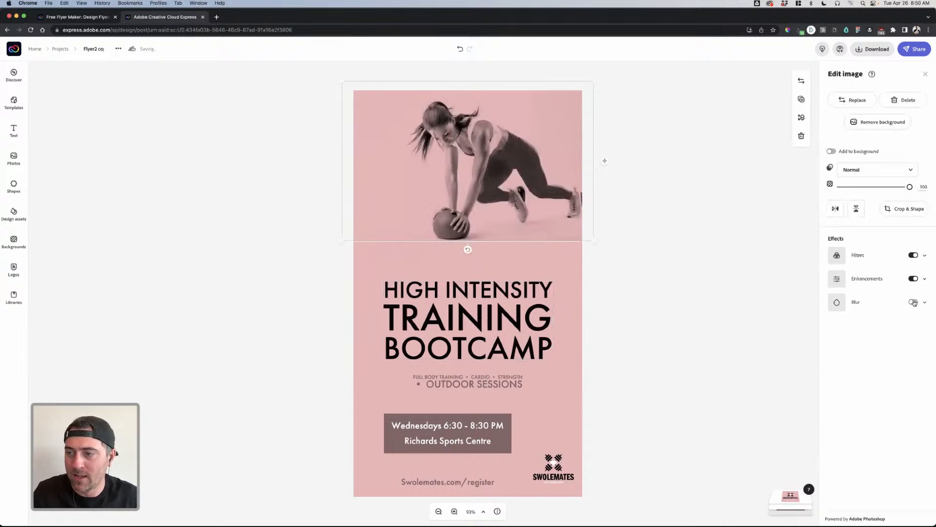
pyautogui.click(677, 280)
pyautogui.click(516, 301)
pyautogui.click(517, 220)
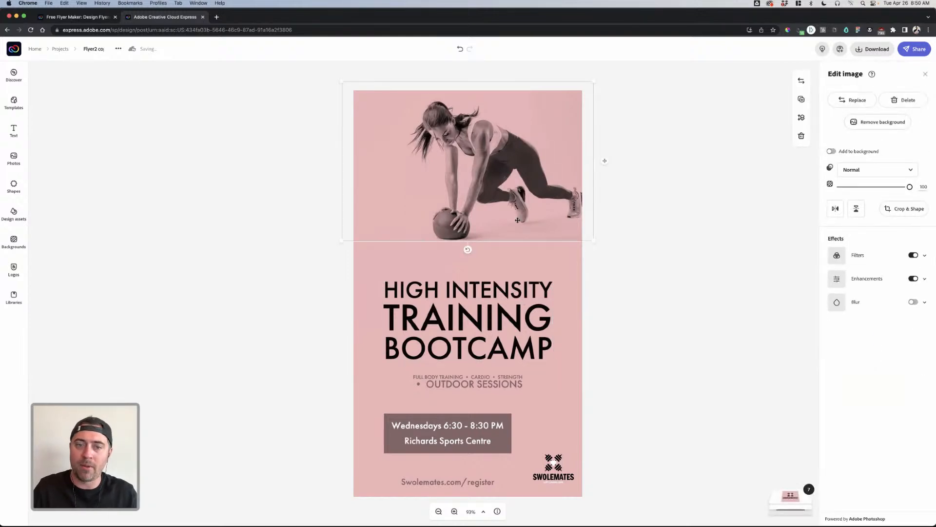
# - Nudge the High Intensity Training Bootcamp headline slightly down and deselect it
pyautogui.click(493, 294)
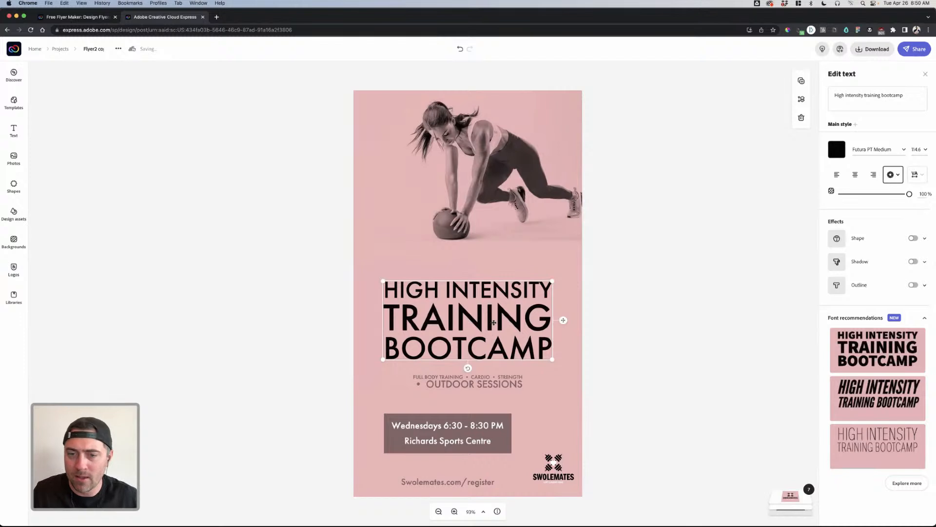
pyautogui.moveTo(500, 317); pyautogui.dragTo(497, 326)
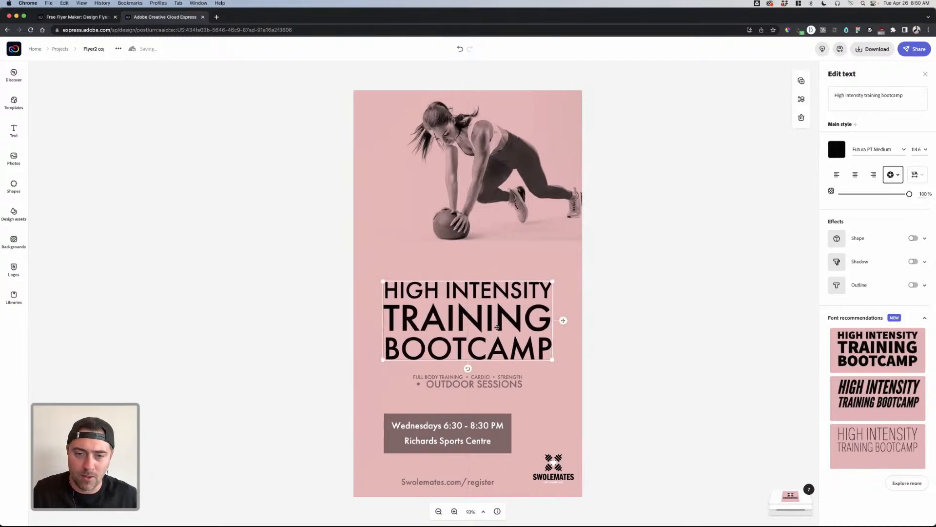
pyautogui.click(555, 442)
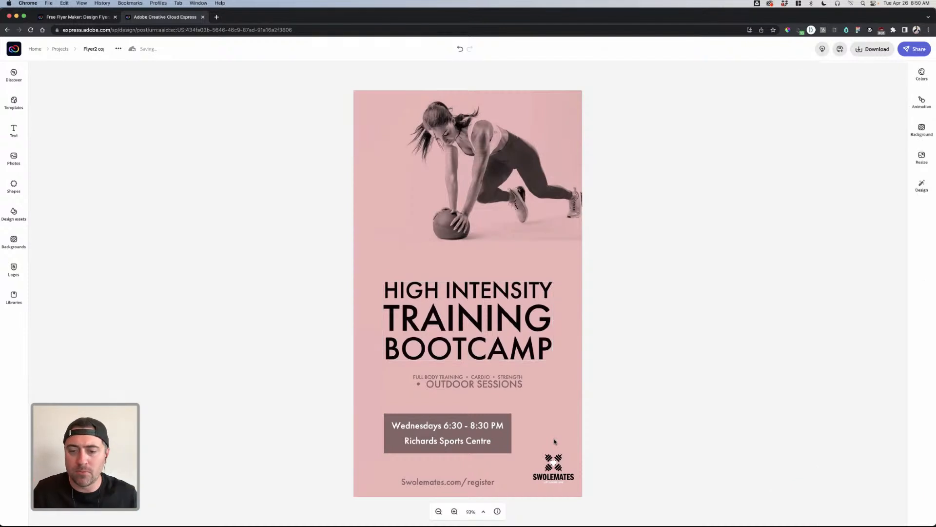
# - Delete the Swolemates logo and the Swolemates.com/register line from the foot of the story
pyautogui.click(552, 468)
pyautogui.click(588, 468)
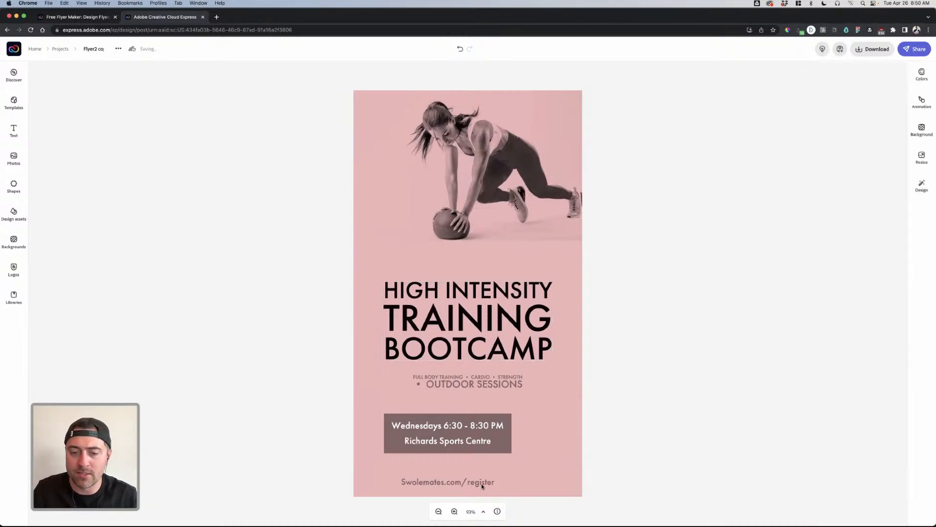
pyautogui.click(473, 483)
pyautogui.moveTo(473, 483); pyautogui.dragTo(482, 471)
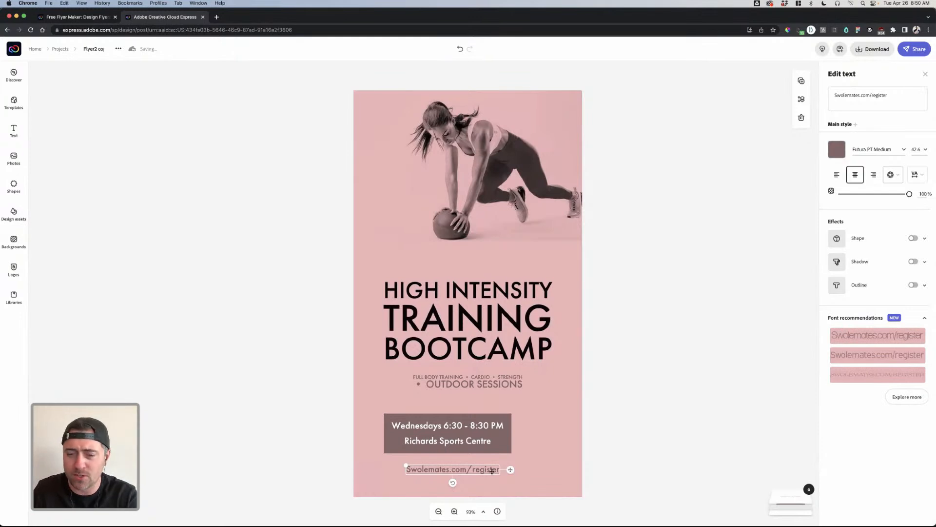
pyautogui.press('BackSpace')
# - Centre the Wednesdays 6:30 - 8:30 PM box beneath the headline and delete the line listing the training types
pyautogui.moveTo(454, 439); pyautogui.dragTo(470, 417)
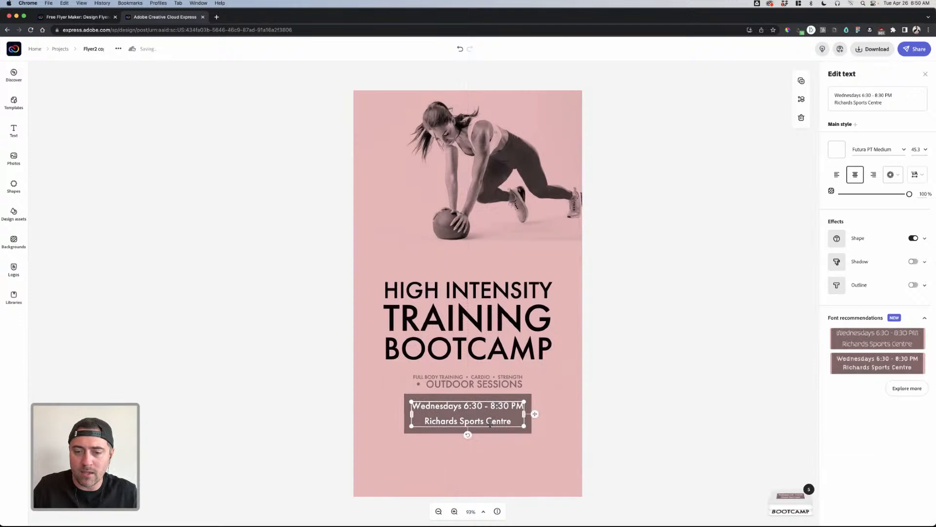
pyautogui.click(454, 381)
pyautogui.press('BackSpace')
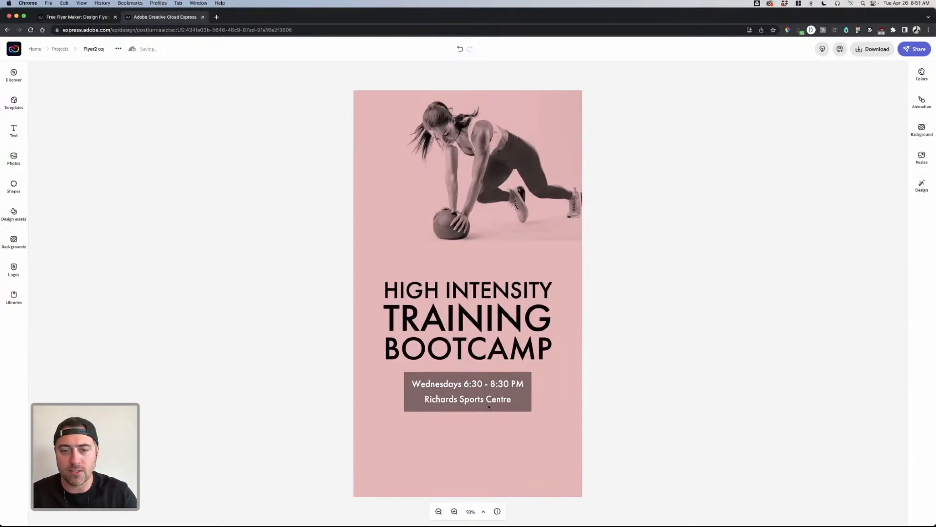
pyautogui.click(507, 355)
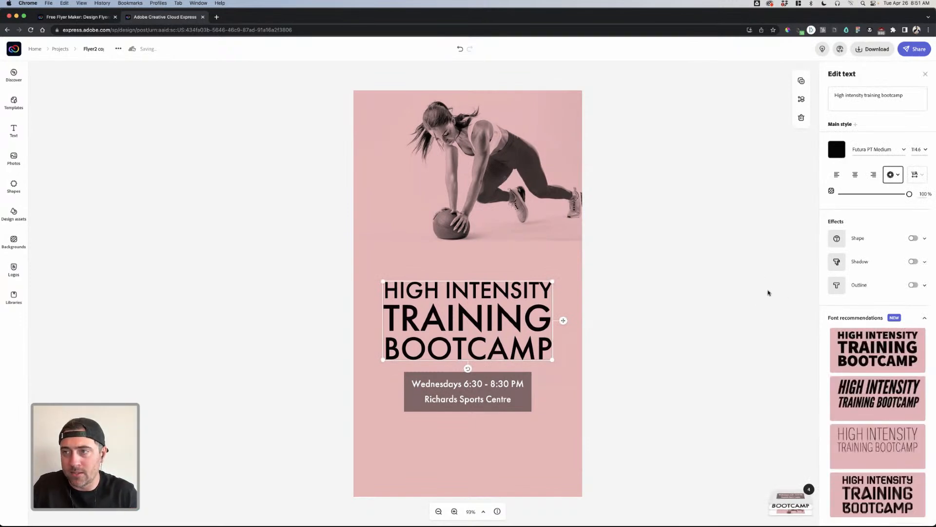
pyautogui.scroll(-1, 873, 310)
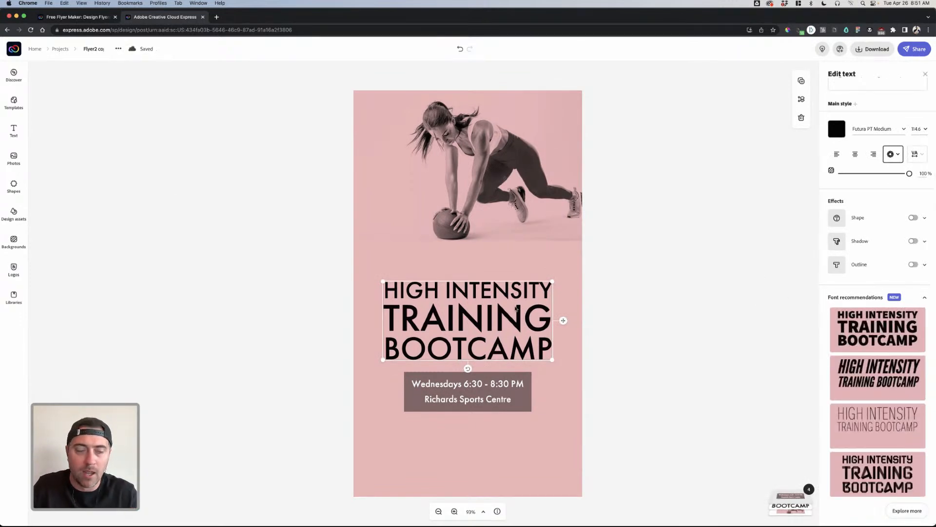
pyautogui.click(175, 198)
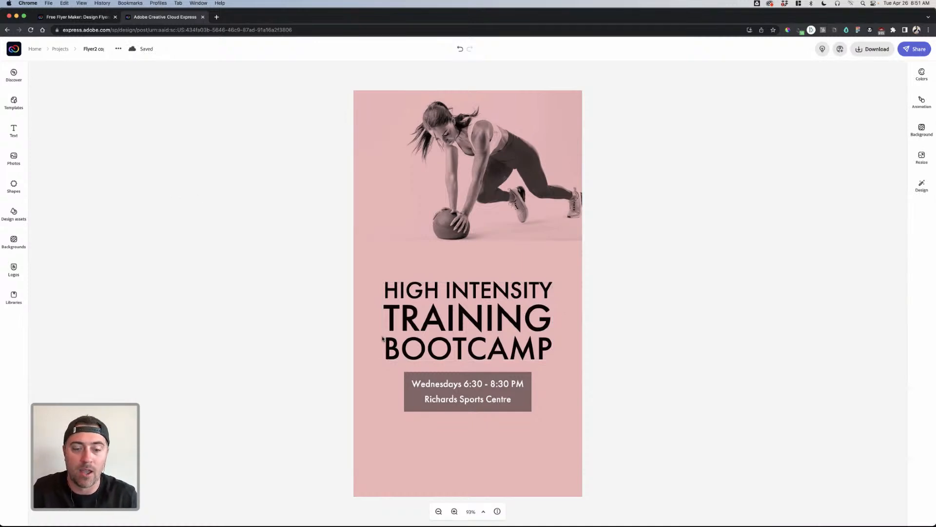
# - Open the pink Swolemates2 logo project from the projects overview and download it as a PDF
pyautogui.click(60, 49)
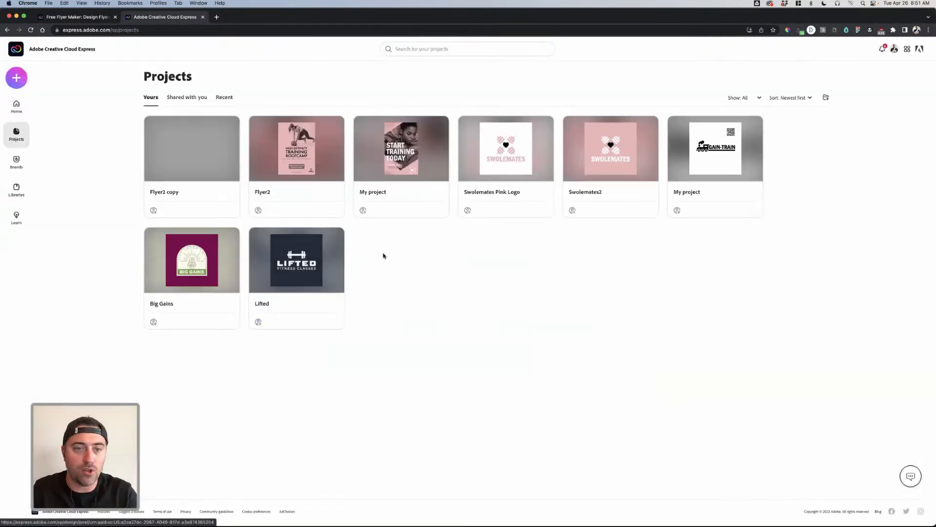
pyautogui.click(610, 152)
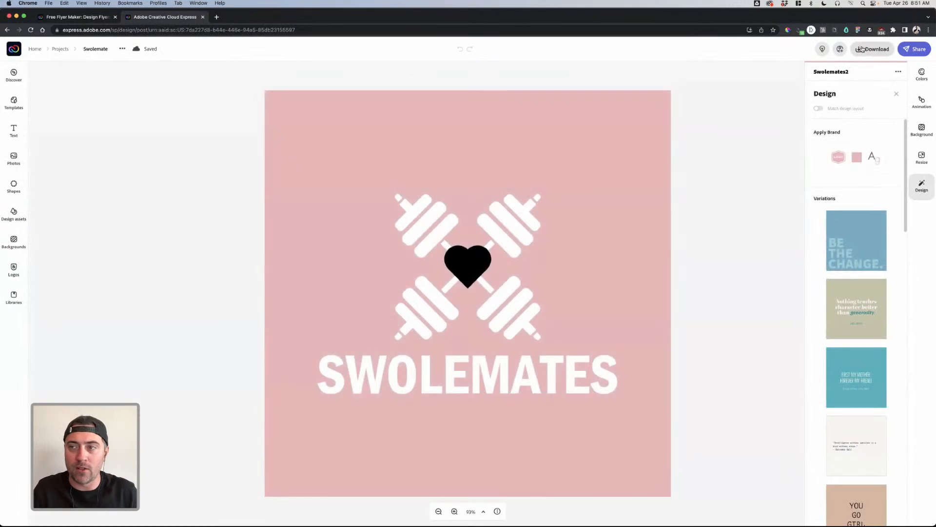
pyautogui.click(867, 49)
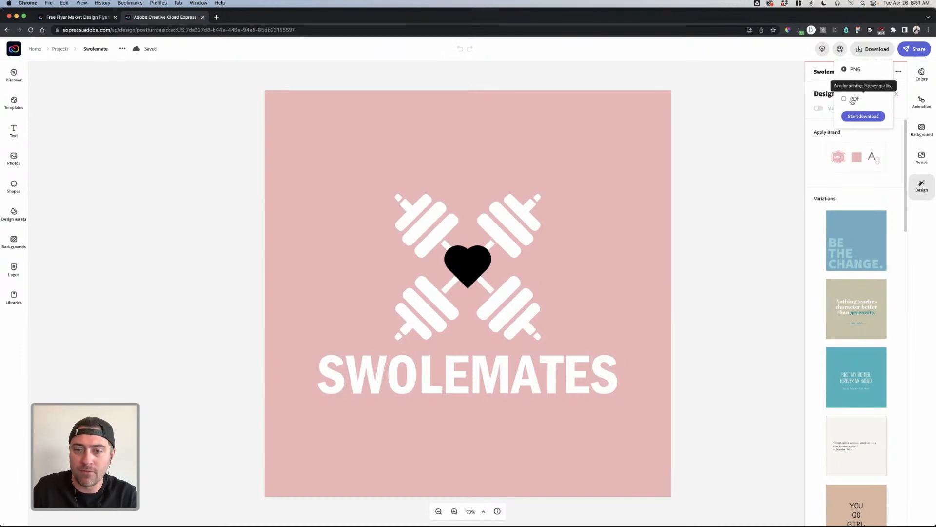
pyautogui.click(863, 116)
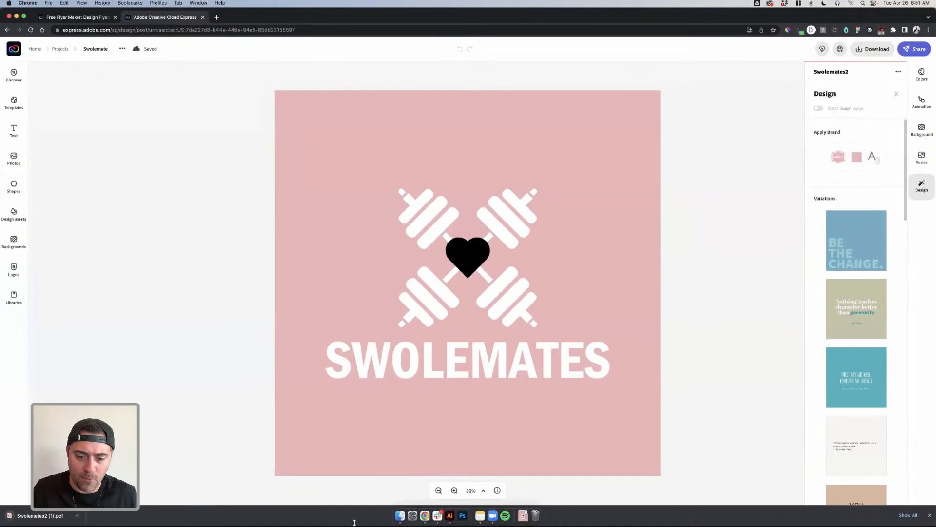
# - Open the downloaded Swolemates2 (1).pdf in Illustrator and select its dumbbell and heart shapes to inspect their paths
pyautogui.click(452, 517)
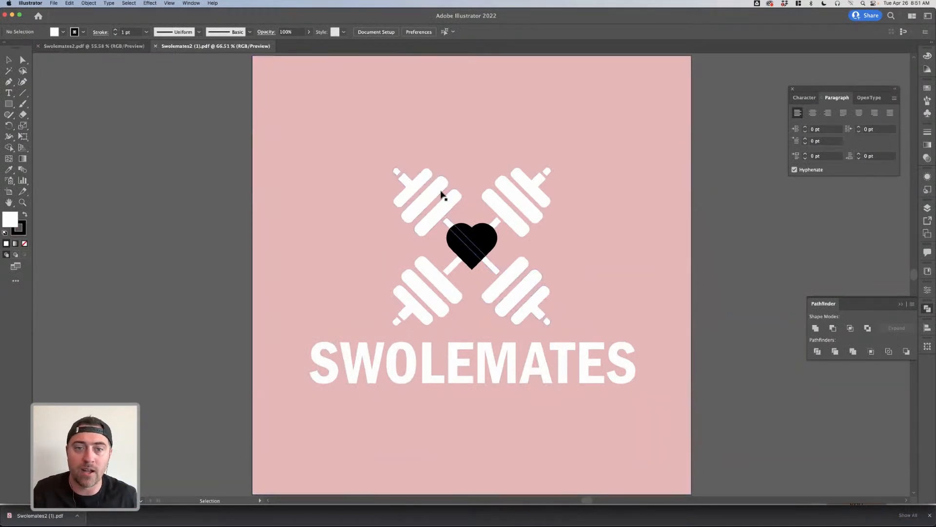
pyautogui.click(442, 194)
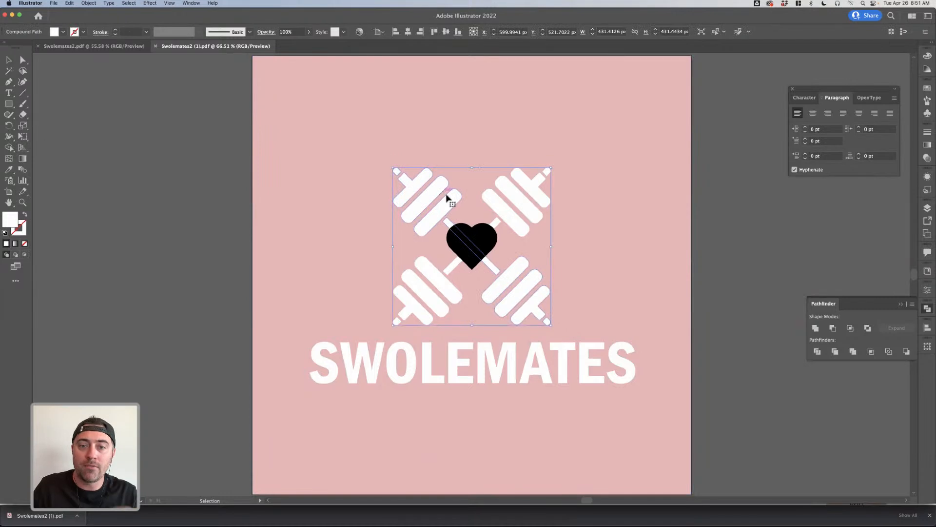
pyautogui.click(482, 240)
pyautogui.click(531, 202)
pyautogui.click(621, 192)
# - Try reshaping the upper-right dumbbell by moving one of its weight plates with Direct Selection, and undo the change
pyautogui.press('a')
pyautogui.click(522, 196)
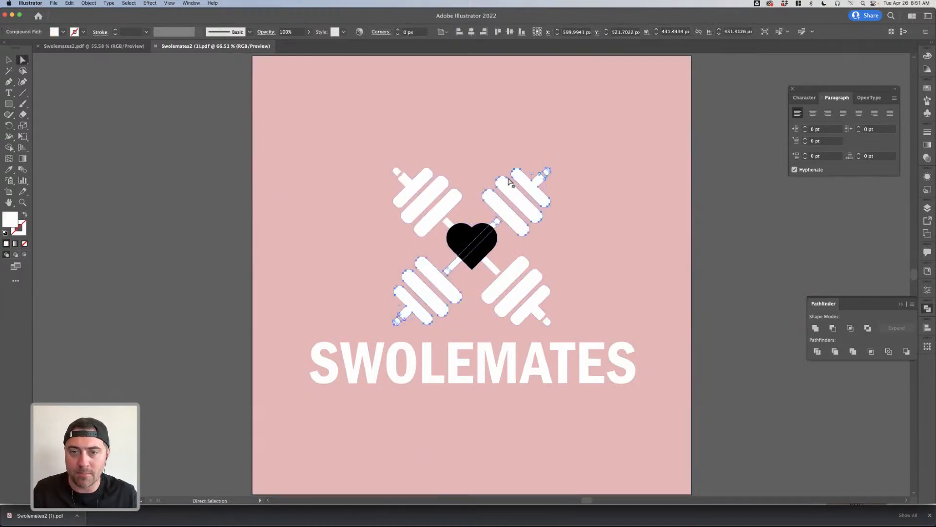
pyautogui.scroll(8, 506, 178)
pyautogui.moveTo(505, 176); pyautogui.dragTo(581, 146)
pyautogui.press('super+z')
pyautogui.scroll(-8, 560, 200)
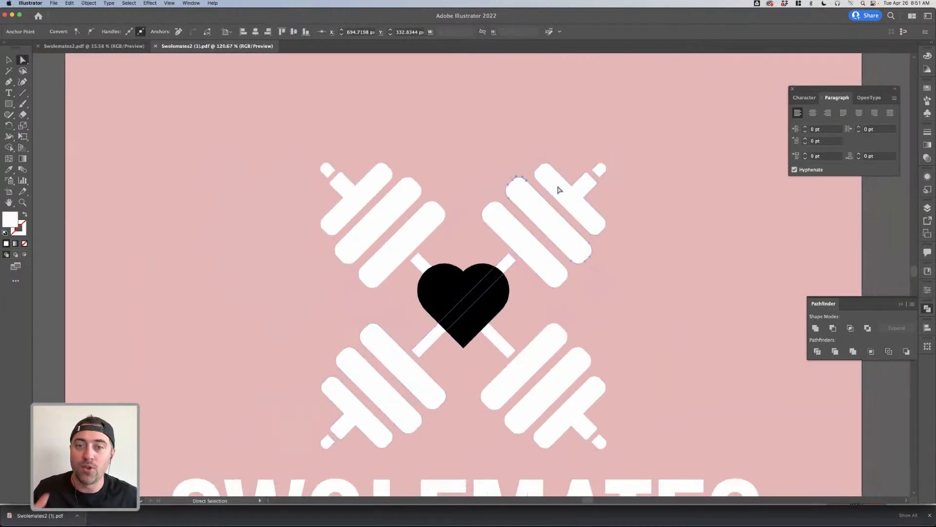
pyautogui.scroll(-3, 561, 204)
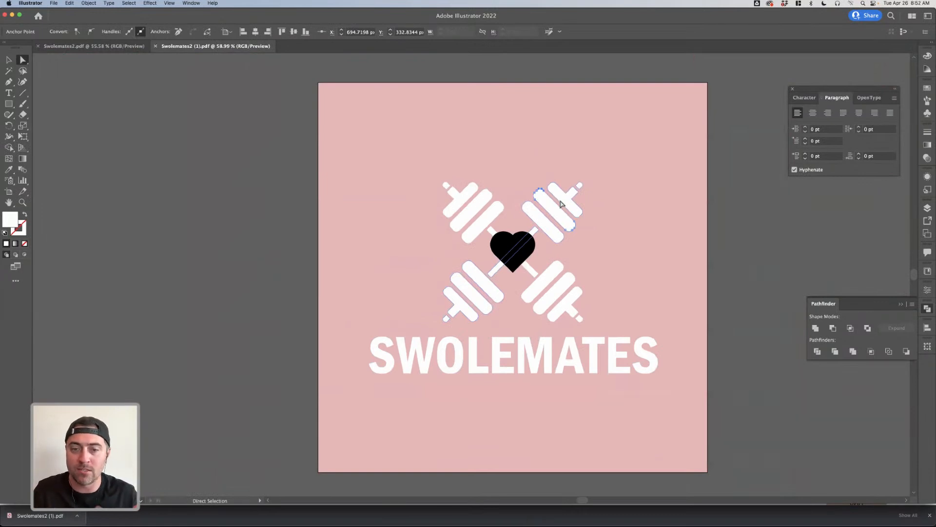
# - Select the letter M in the SWOLEMATES wordmark as a separate shape
pyautogui.click(532, 343)
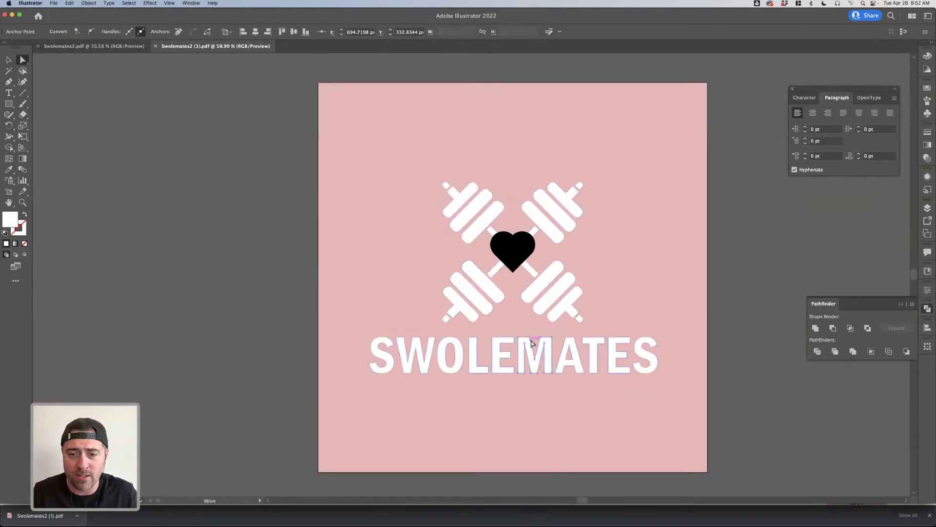
pyautogui.press('v')
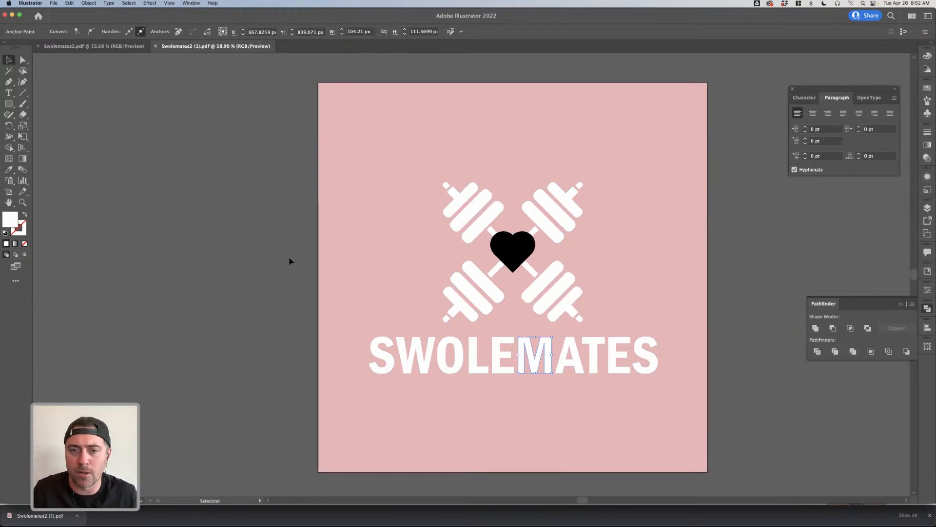
# - Switch back to Adobe Express in the browser and start a new blank Instagram story from the projects overview
pyautogui.hotkey('ctrl', 'Up')
pyautogui.click(324, 193)
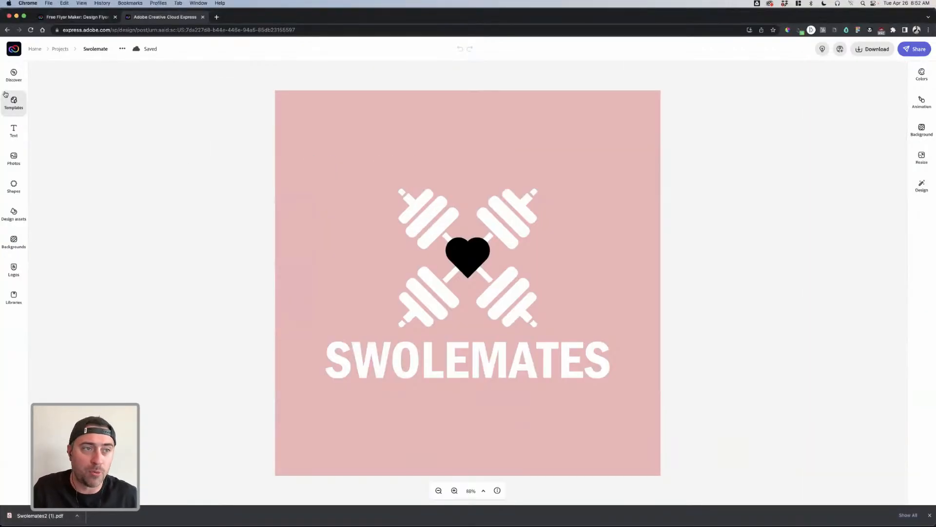
pyautogui.click(55, 50)
pyautogui.click(23, 76)
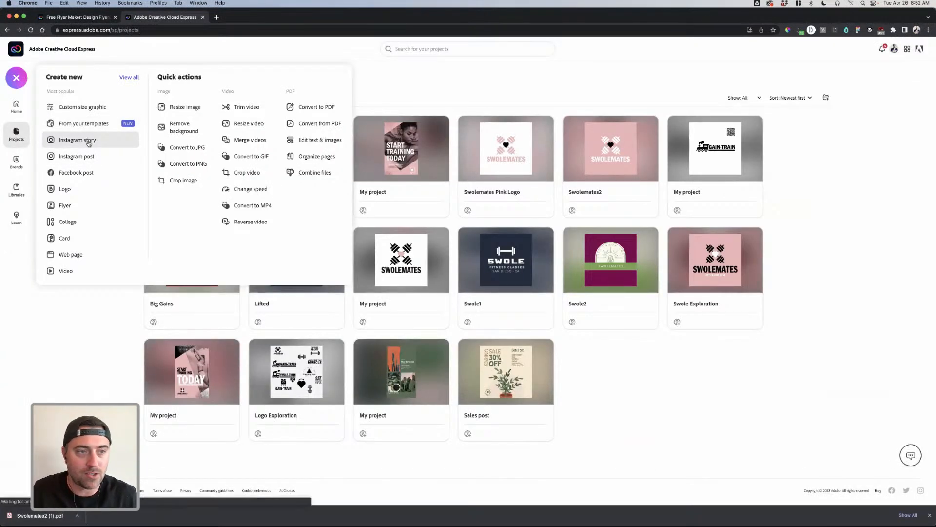
pyautogui.click(89, 142)
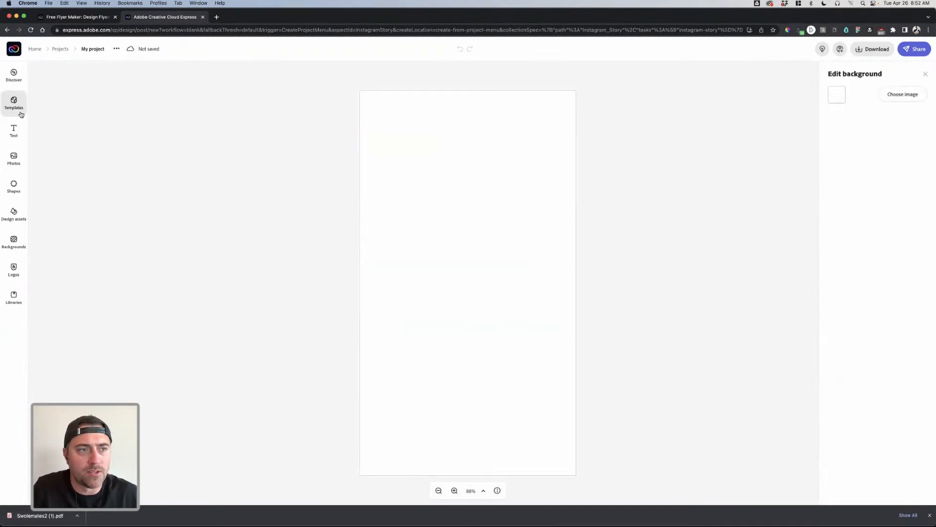
# - Search the stock photos for "shirt" and add the white T-shirt on a pink background to the canvas
pyautogui.click(71, 117)
pyautogui.write('thirt')
pyautogui.press('Return')
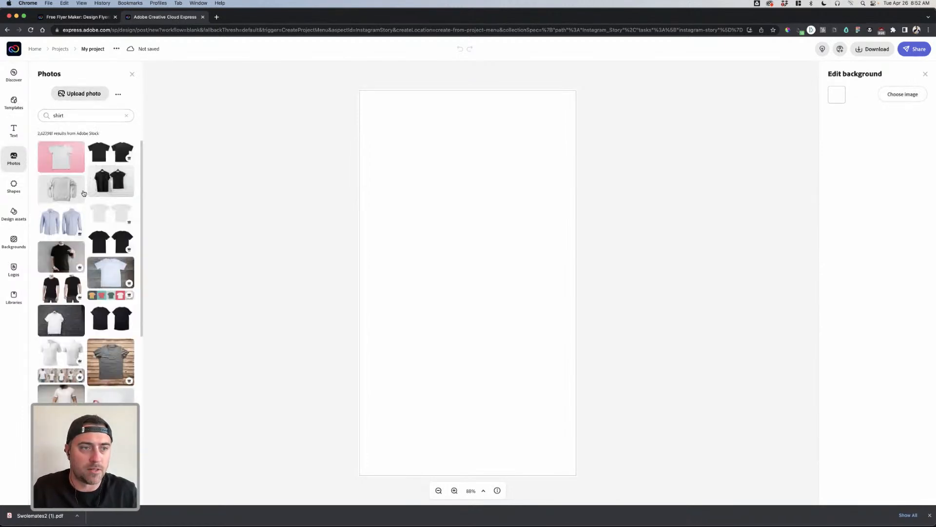
pyautogui.moveTo(66, 165); pyautogui.dragTo(700, 148)
# - Enlarge the T-shirt photo and center it horizontally on the story canvas
pyautogui.click(480, 223)
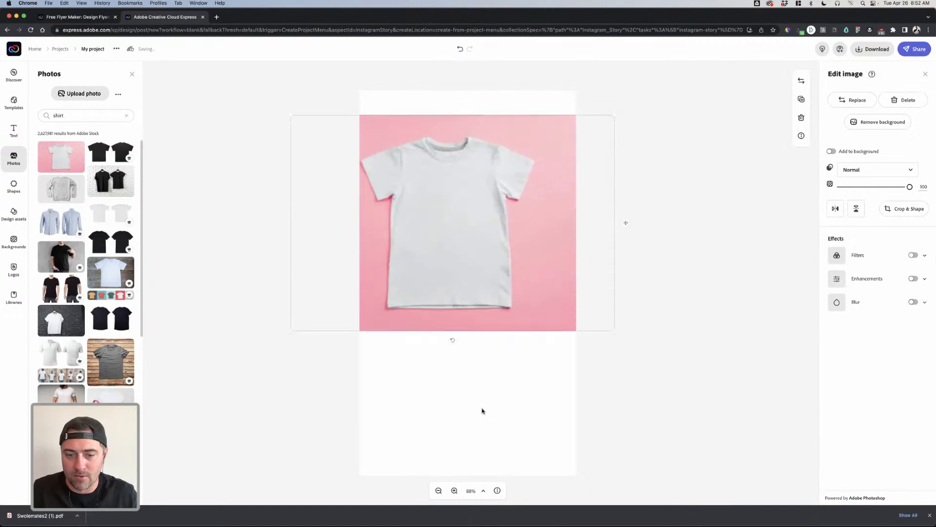
pyautogui.click(482, 409)
pyautogui.click(537, 238)
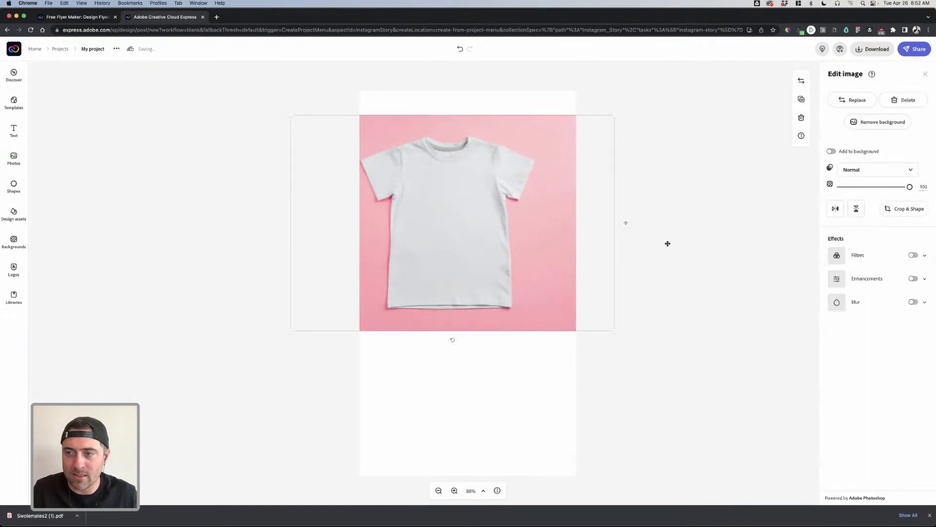
pyautogui.moveTo(519, 252); pyautogui.dragTo(591, 300)
pyautogui.moveTo(620, 338); pyautogui.dragTo(705, 391)
pyautogui.moveTo(535, 256); pyautogui.dragTo(515, 255)
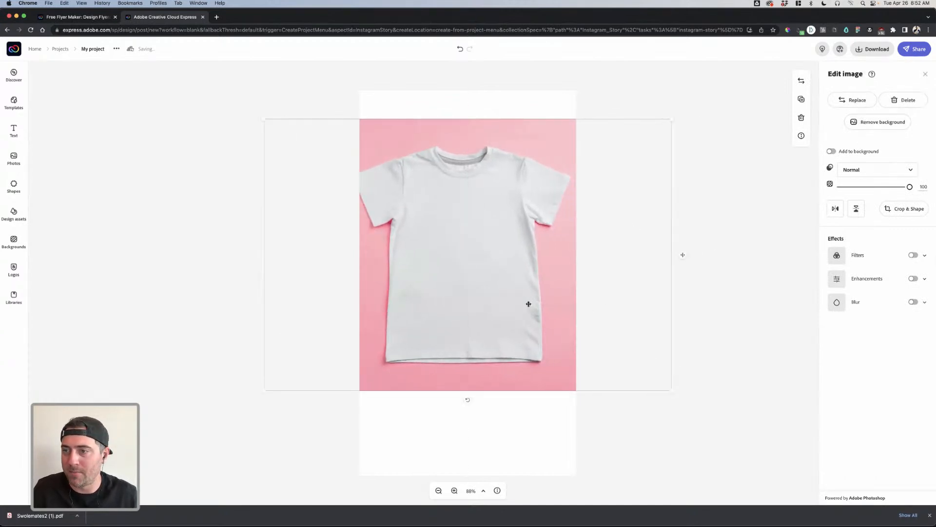
# - Resize the canvas from the story format to a square format
pyautogui.click(538, 417)
pyautogui.click(925, 74)
pyautogui.click(922, 157)
pyautogui.click(850, 231)
# - Enlarge the T-shirt photo to fill the whole square canvas and center the shirt in it
pyautogui.click(630, 176)
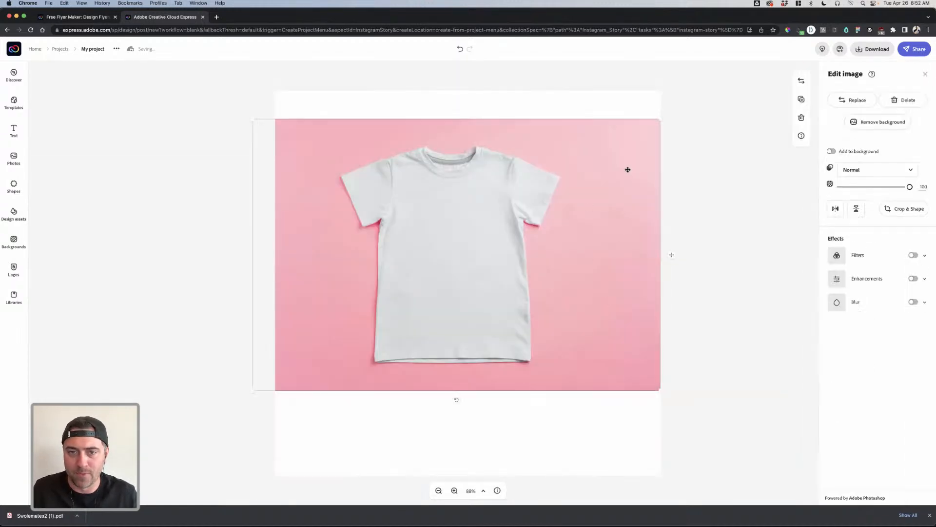
pyautogui.moveTo(662, 117); pyautogui.dragTo(801, 63)
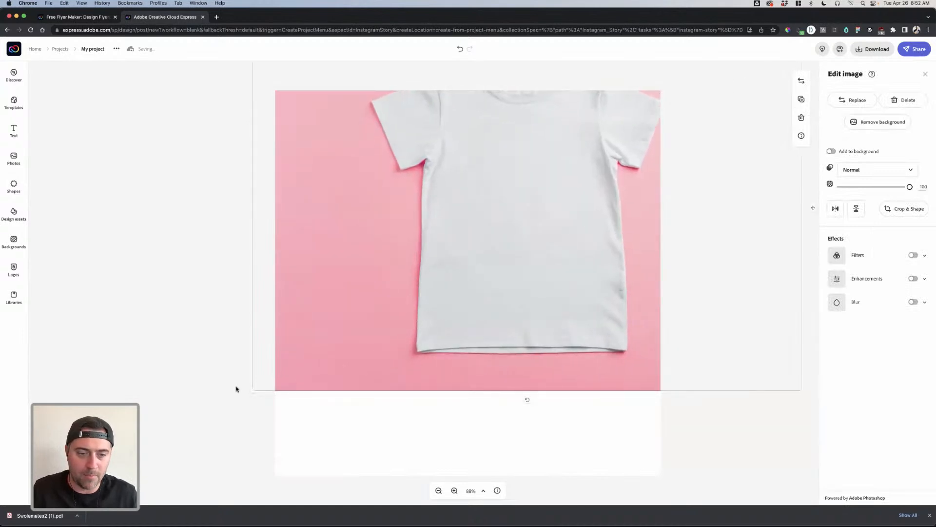
pyautogui.moveTo(248, 395); pyautogui.dragTo(117, 481)
pyautogui.moveTo(475, 308); pyautogui.dragTo(493, 339)
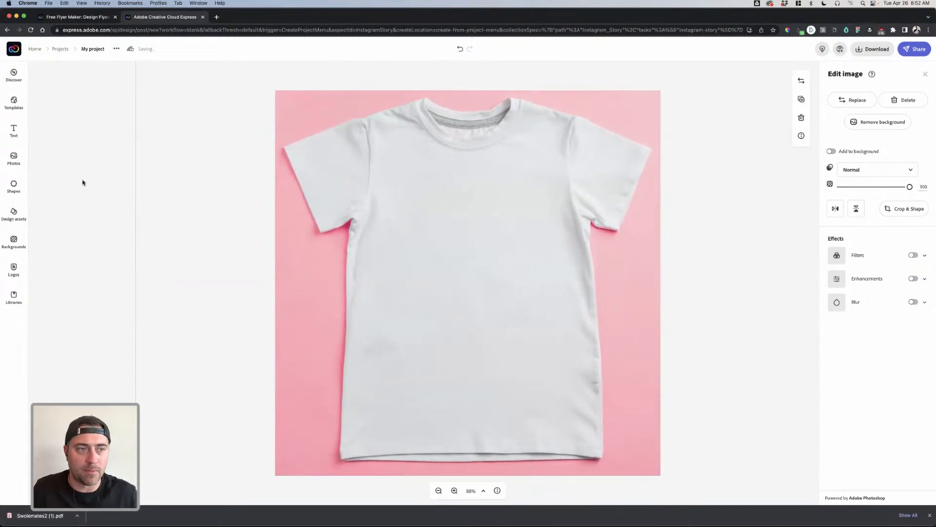
# - Add a text box over the shirt reading "Hustle for that muscle"
pyautogui.click(13, 130)
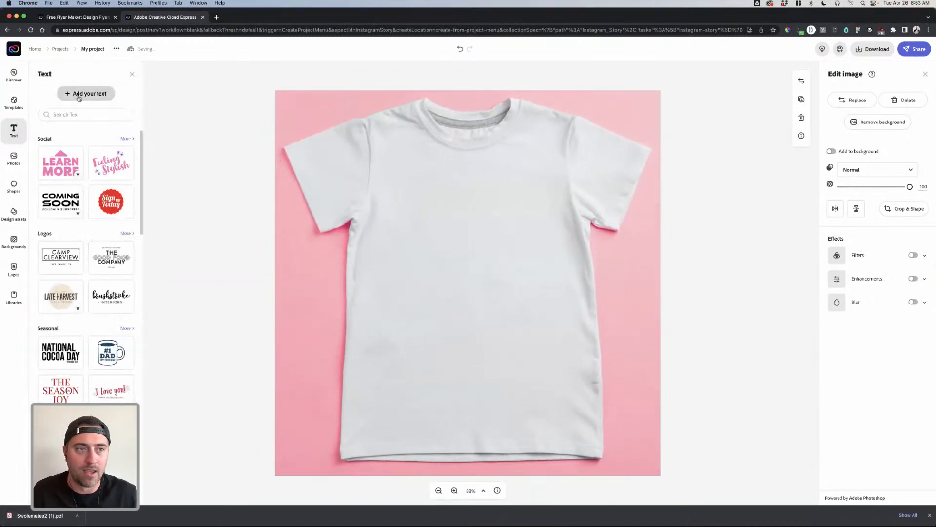
pyautogui.click(82, 94)
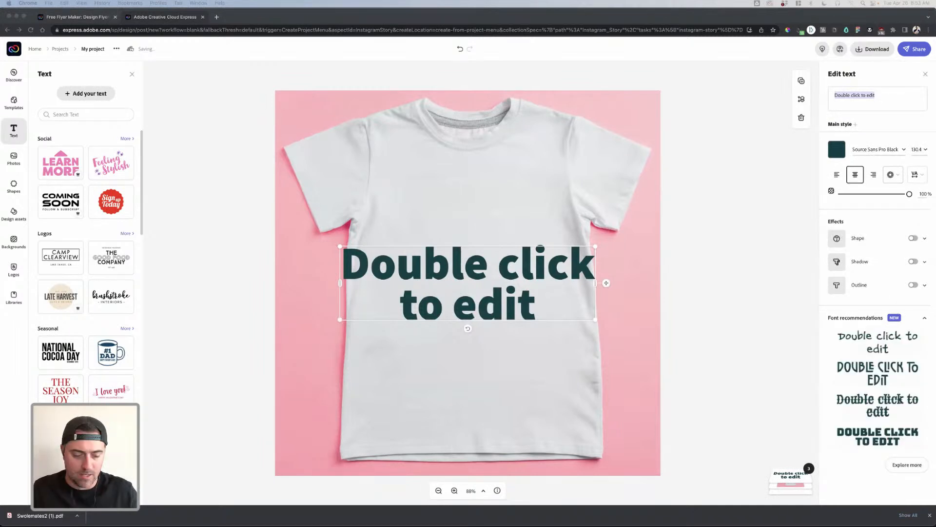
pyautogui.click(480, 254)
pyautogui.doubleClick(492, 259)
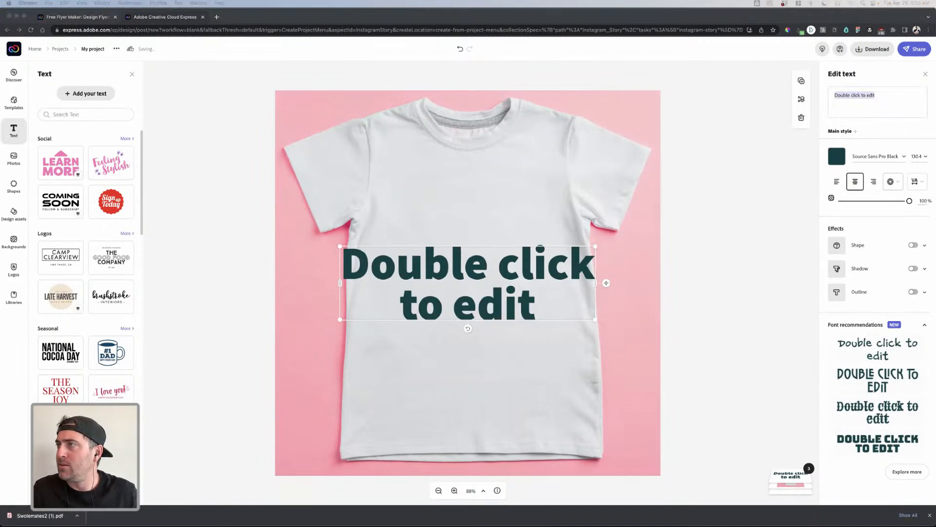
pyautogui.click(868, 88)
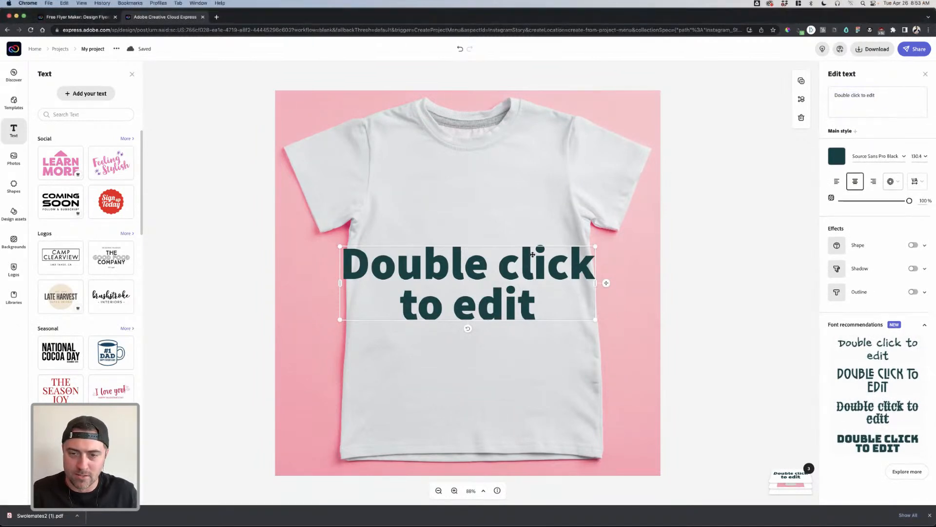
pyautogui.hotkey('ctrl', 'a')
pyautogui.write('Hustle for that muscle')
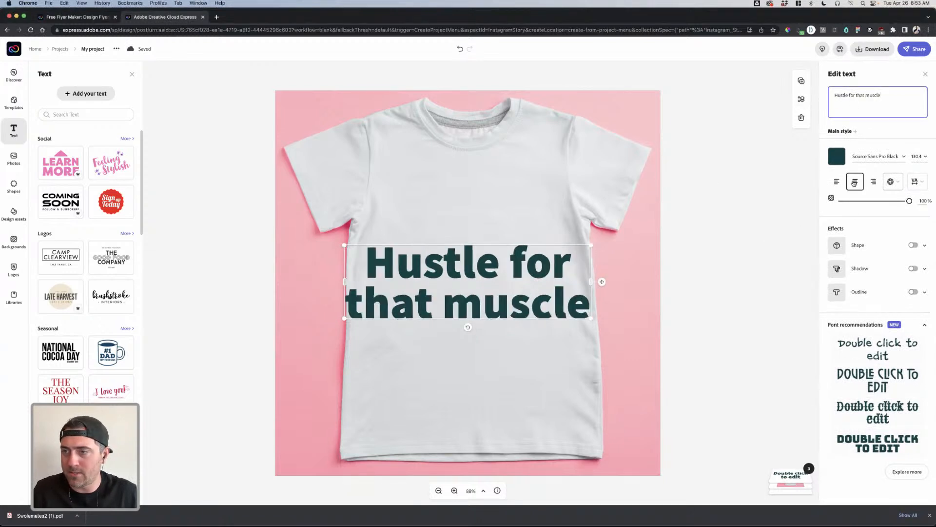
# - Set the slogan's font to the Demi style of the six-style FranklinGothic URW C... family
pyautogui.click(875, 156)
pyautogui.write('franklin')
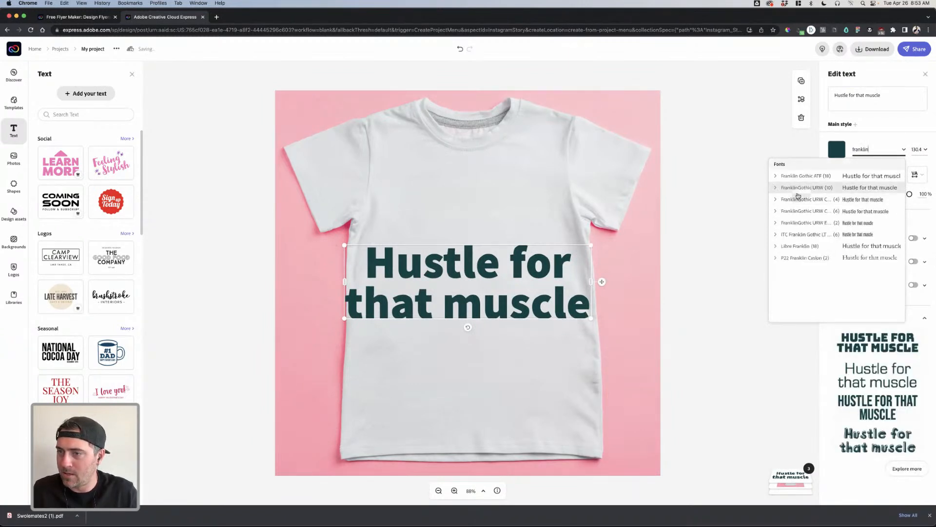
pyautogui.click(777, 211)
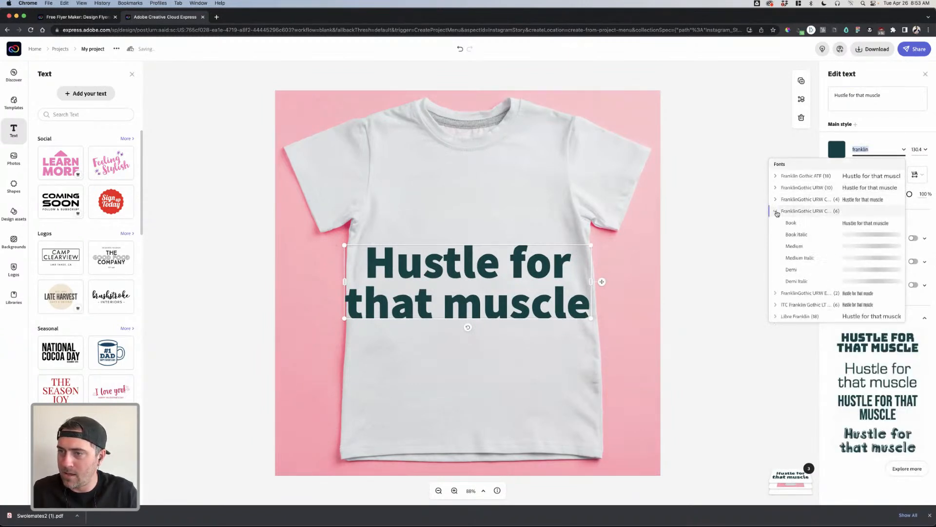
pyautogui.click(791, 270)
# - Apply the first Magic text layout to the slogan, reshape it into three lines and center it on the shirt's chest
pyautogui.click(893, 175)
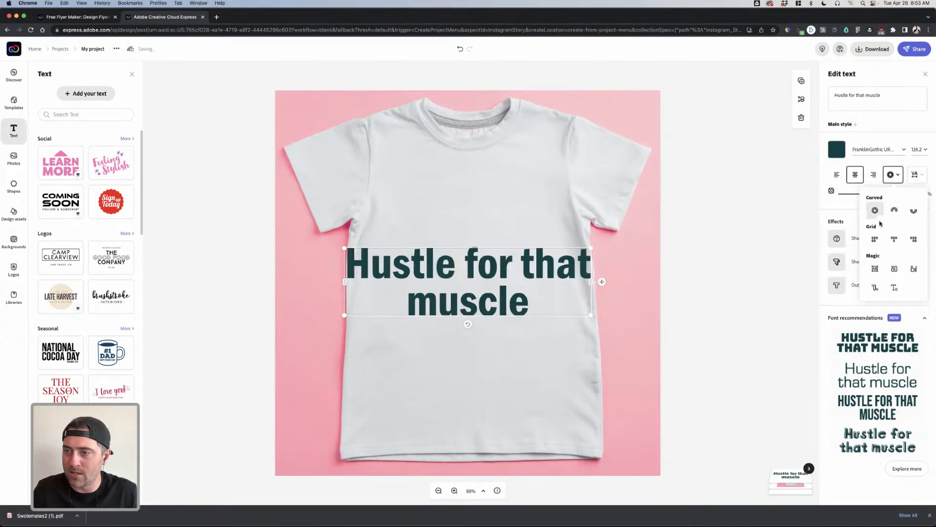
pyautogui.click(875, 268)
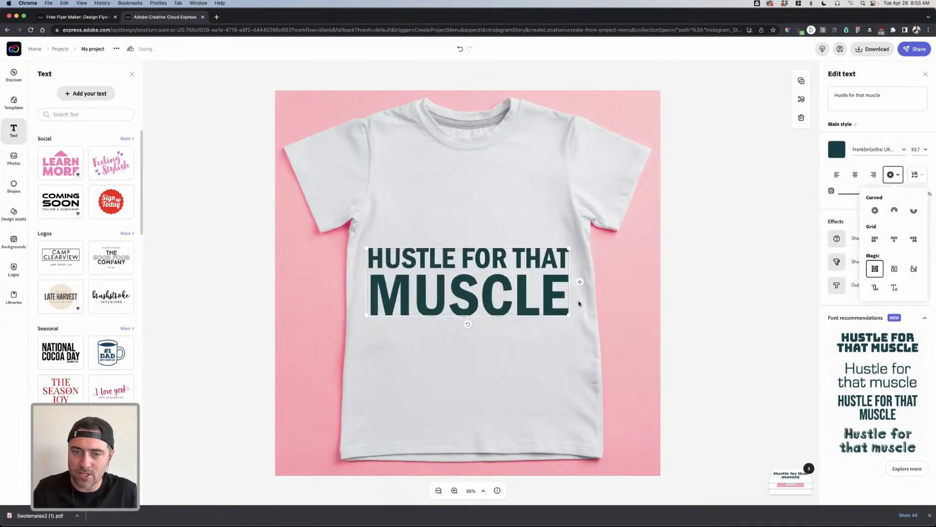
pyautogui.moveTo(569, 315); pyautogui.dragTo(554, 354)
pyautogui.moveTo(464, 296); pyautogui.dragTo(489, 248)
# - Color the slogan in the pink Swolemates2 brand color and fine-tune its size and position to 139.3, centered on the chest
pyautogui.click(837, 149)
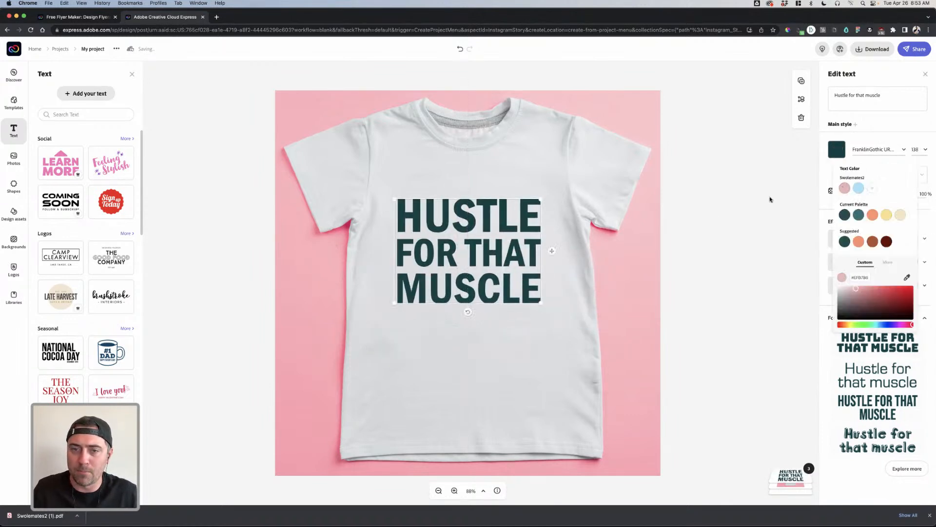
pyautogui.click(844, 188)
pyautogui.click(479, 249)
pyautogui.moveTo(489, 256); pyautogui.dragTo(491, 266)
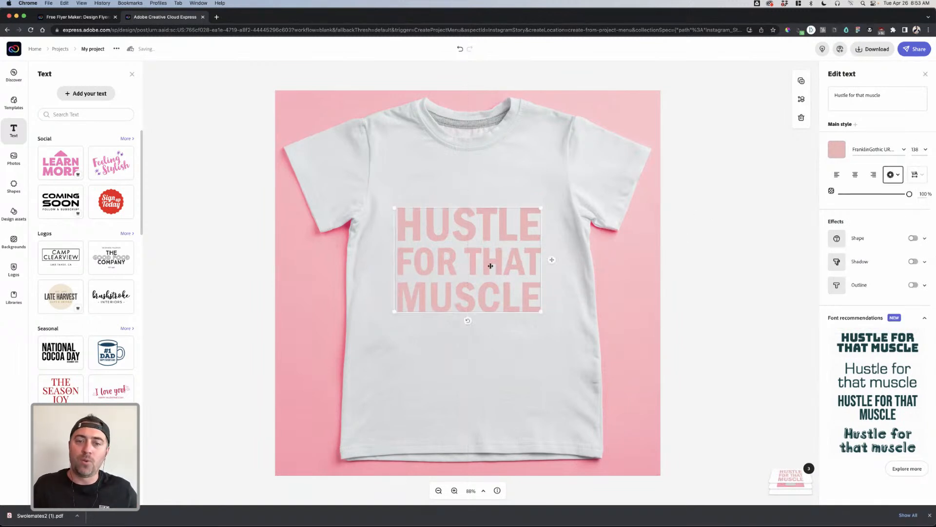
pyautogui.click(712, 259)
pyautogui.click(542, 314)
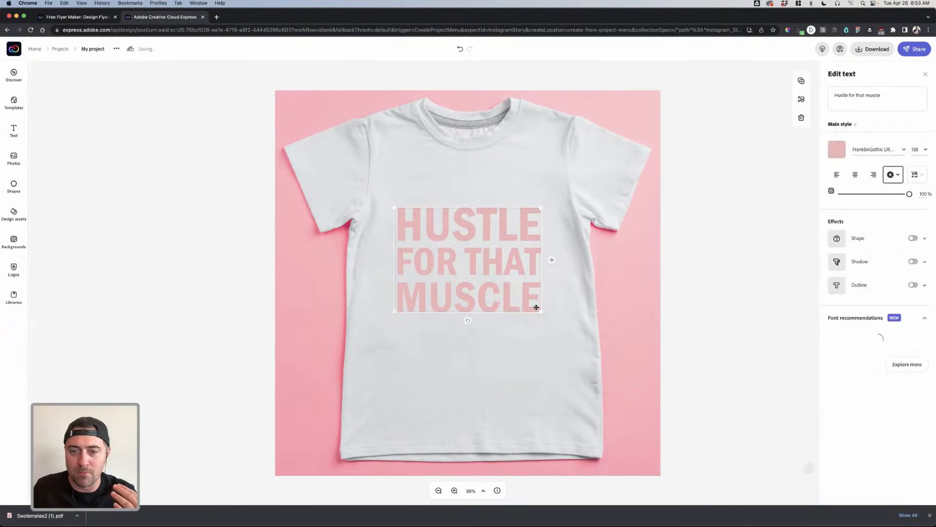
pyautogui.moveTo(539, 311)
pyautogui.mouseDown()
pyautogui.moveTo(464, 315)
pyautogui.moveTo(512, 320)
pyautogui.moveTo(569, 289)
pyautogui.moveTo(498, 297)
pyautogui.moveTo(464, 328)
pyautogui.moveTo(554, 320)
pyautogui.moveTo(543, 286)
pyautogui.moveTo(516, 290)
pyautogui.moveTo(533, 328)
pyautogui.moveTo(541, 313)
pyautogui.mouseUp()
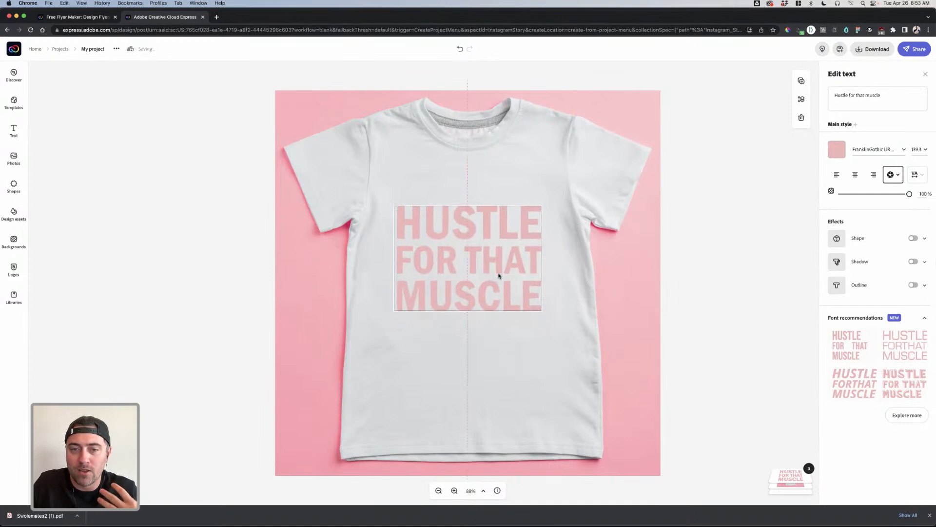
# - Add the pink Swolemates logo with the black heart from the brand logos and place it small above the slogan
pyautogui.click(71, 302)
pyautogui.click(24, 276)
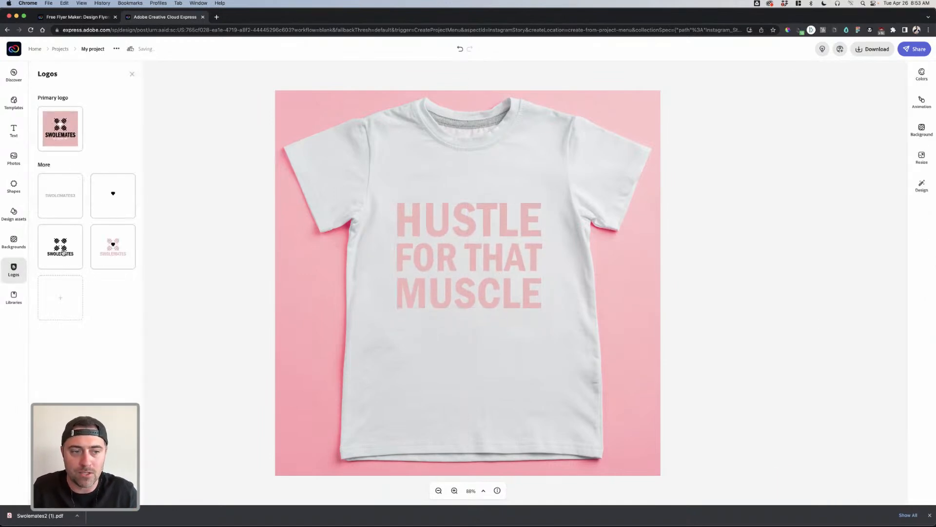
pyautogui.click(116, 254)
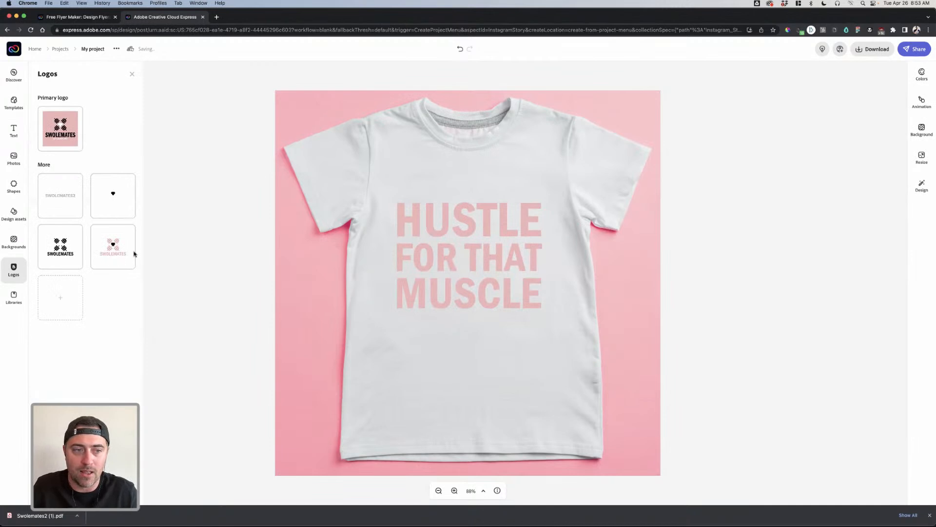
pyautogui.click(630, 441)
pyautogui.moveTo(630, 442); pyautogui.dragTo(467, 185)
pyautogui.click(697, 280)
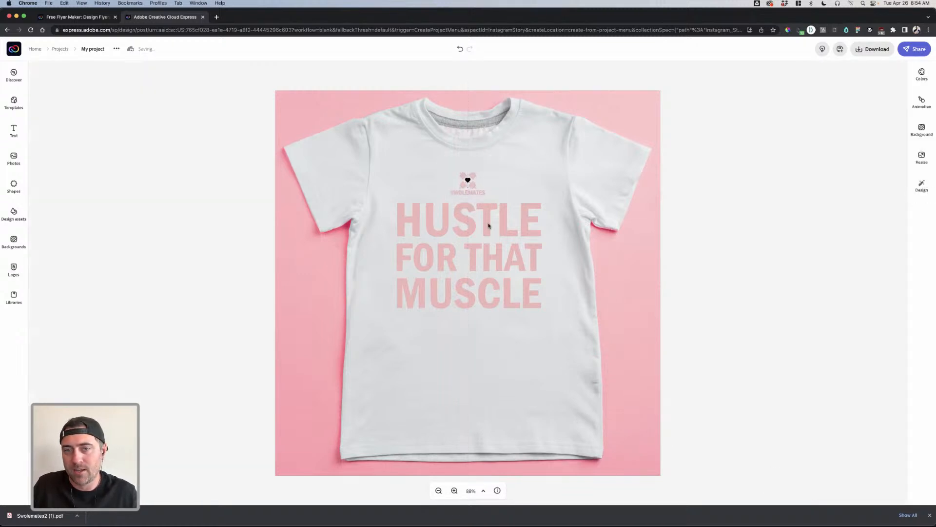
# - Shrink the logo slightly and center it above the slogan with a small gap between them
pyautogui.click(478, 199)
pyautogui.click(493, 337)
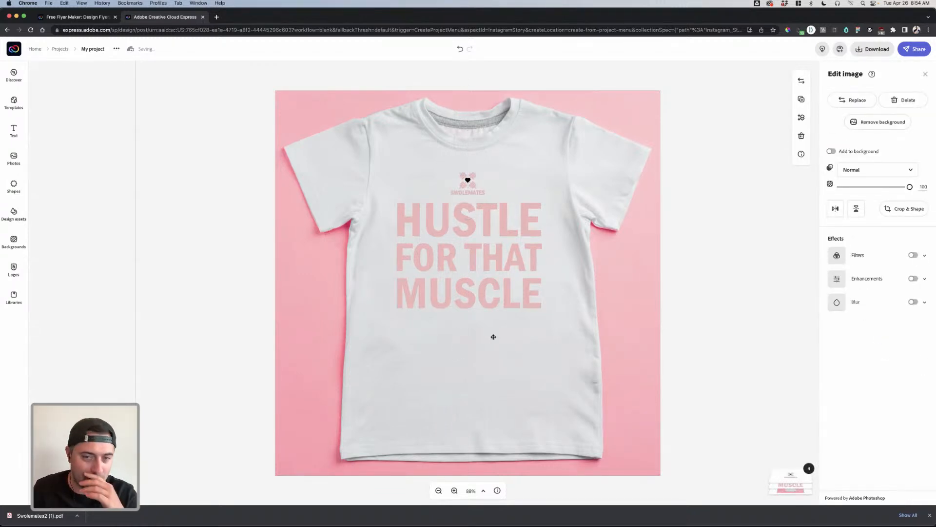
pyautogui.click(487, 291)
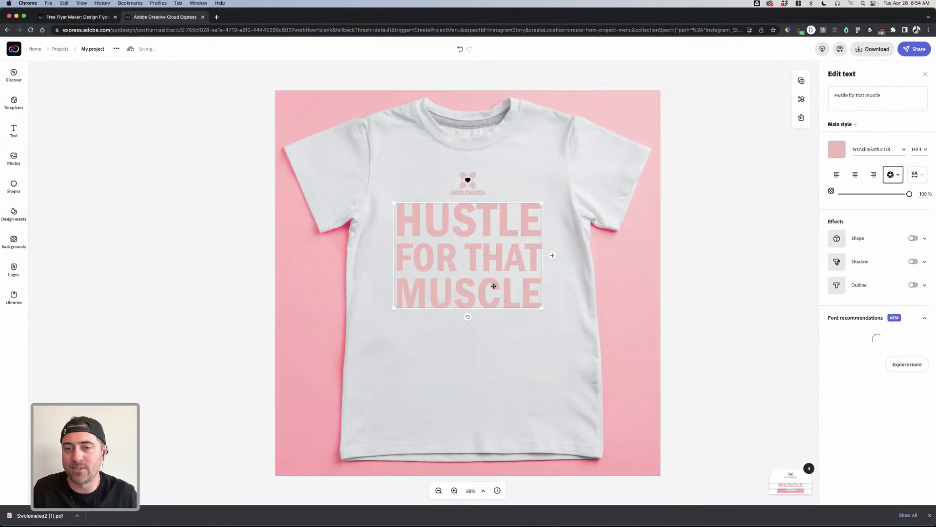
pyautogui.click(706, 198)
pyautogui.click(488, 169)
pyautogui.moveTo(490, 160); pyautogui.dragTo(489, 162)
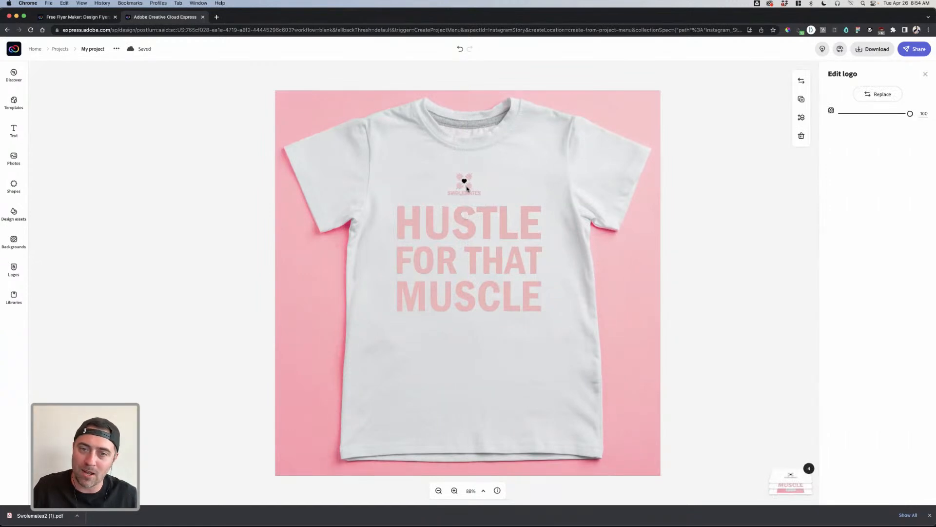
pyautogui.moveTo(468, 185); pyautogui.dragTo(469, 185)
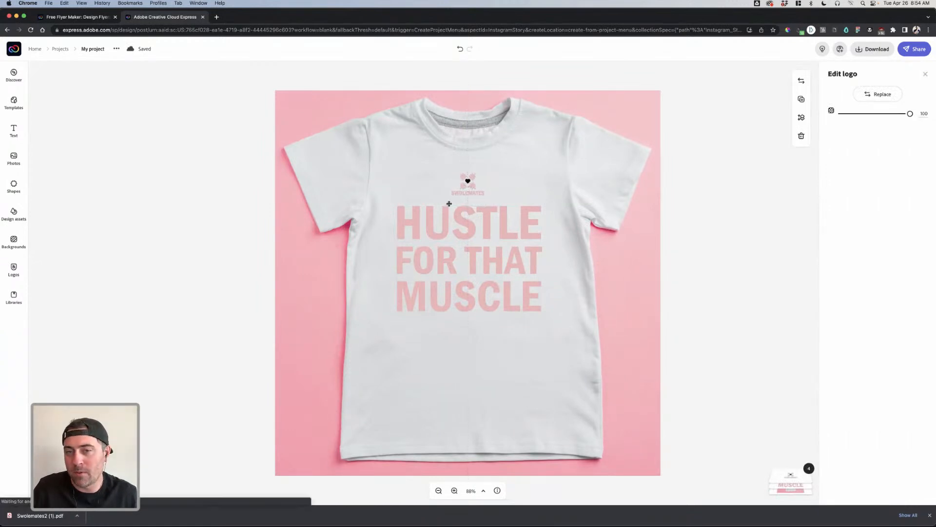
# - Try the Filters effect on the T-shirt photo and switch it off
pyautogui.click(487, 236)
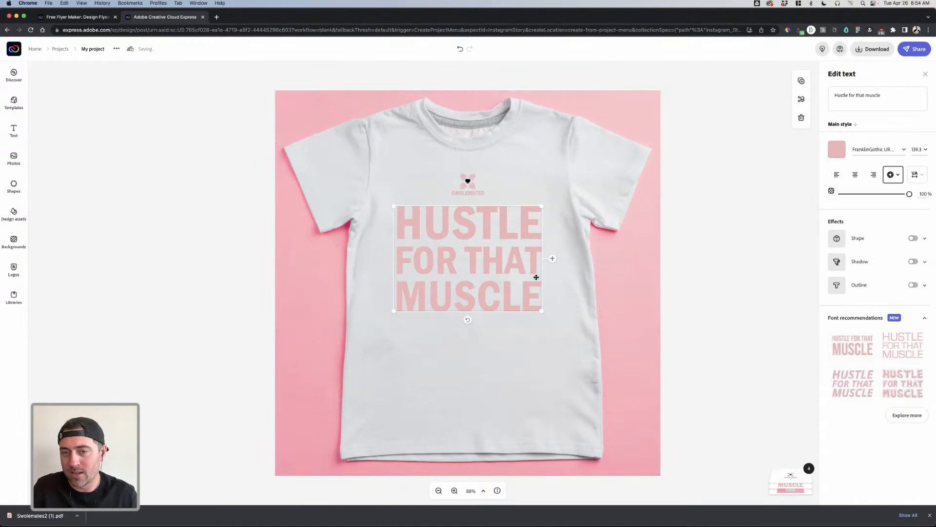
pyautogui.click(474, 188)
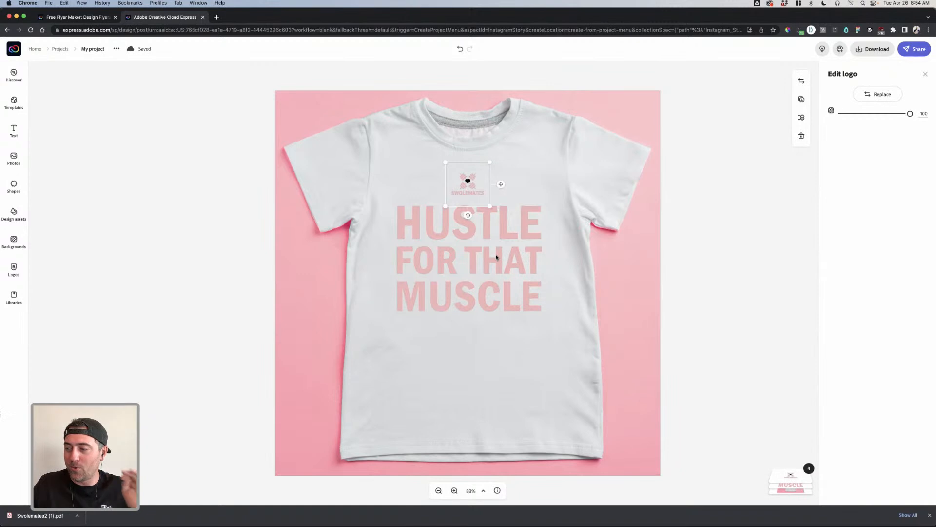
pyautogui.click(510, 259)
pyautogui.click(590, 263)
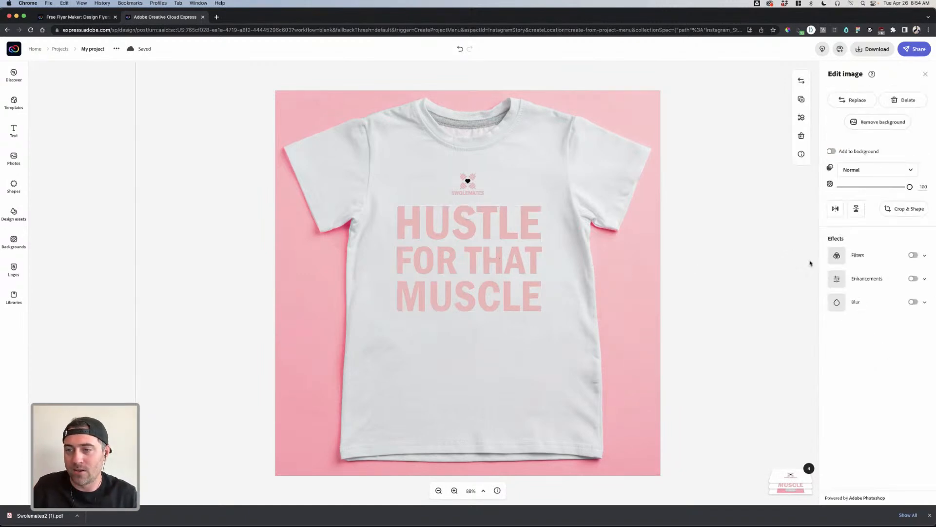
pyautogui.click(916, 256)
pyautogui.click(914, 256)
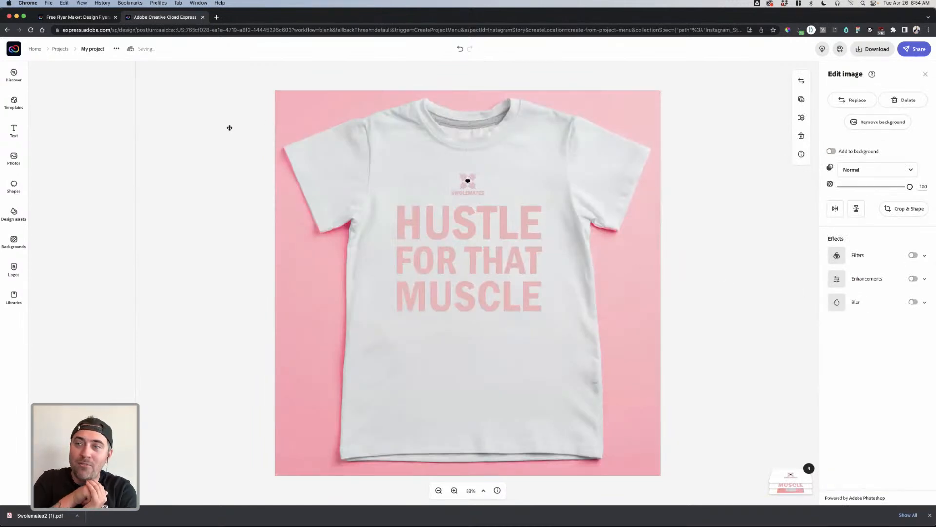
# - Return to the projects overview and review the finished flyer, logo and T-shirt projects
pyautogui.click(57, 52)
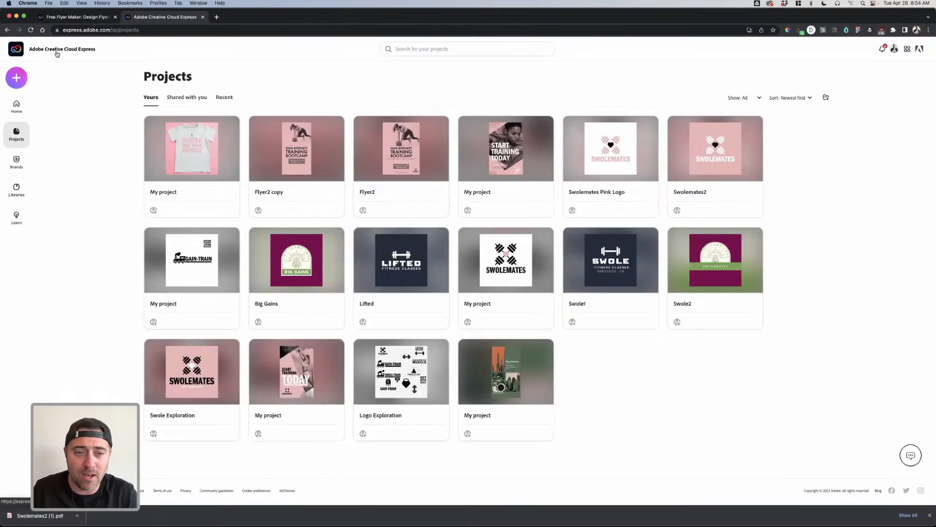
pyautogui.moveTo(410, 175)
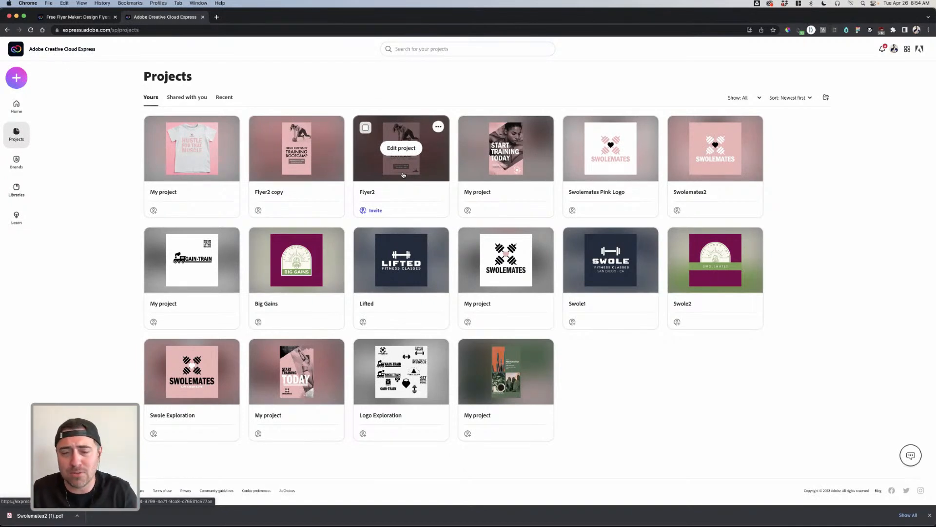
pyautogui.moveTo(306, 152)
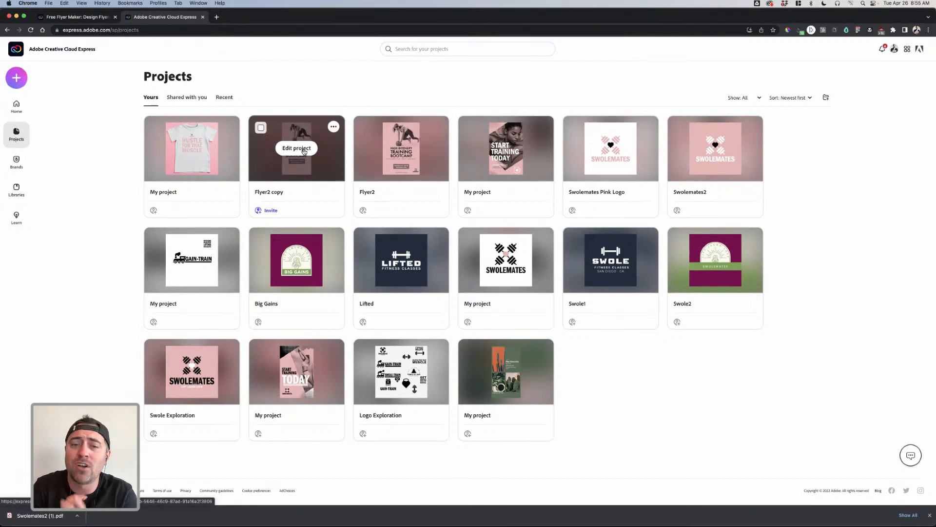
pyautogui.moveTo(421, 276)
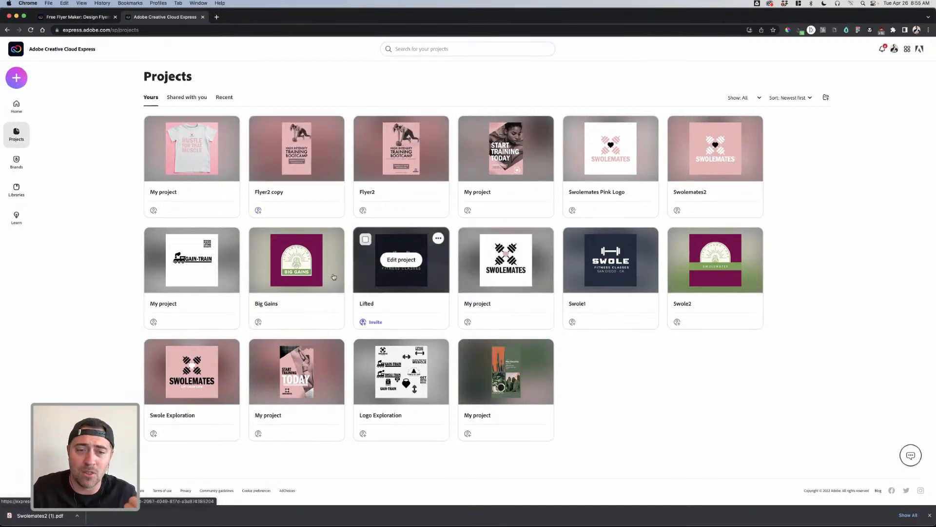